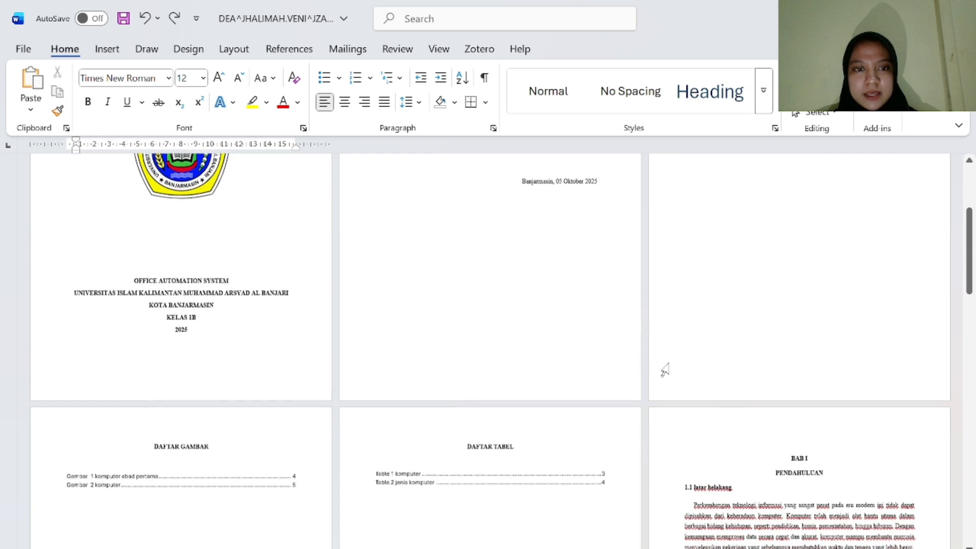
Open the footer of the Section 2 foreword page and insert a Plain Number 2 page number at the bottom of the page.
scroll(478, 352, "down", 5)
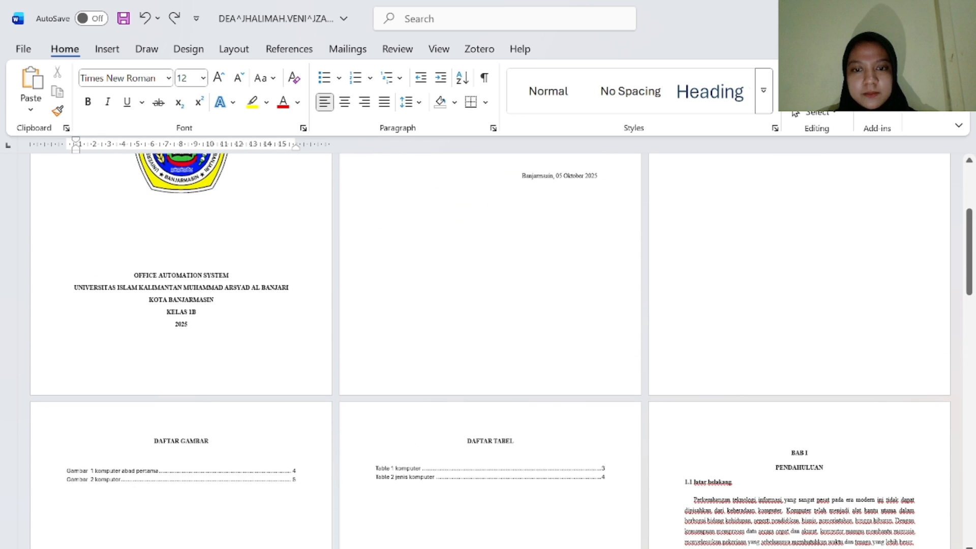
double_click(471, 375)
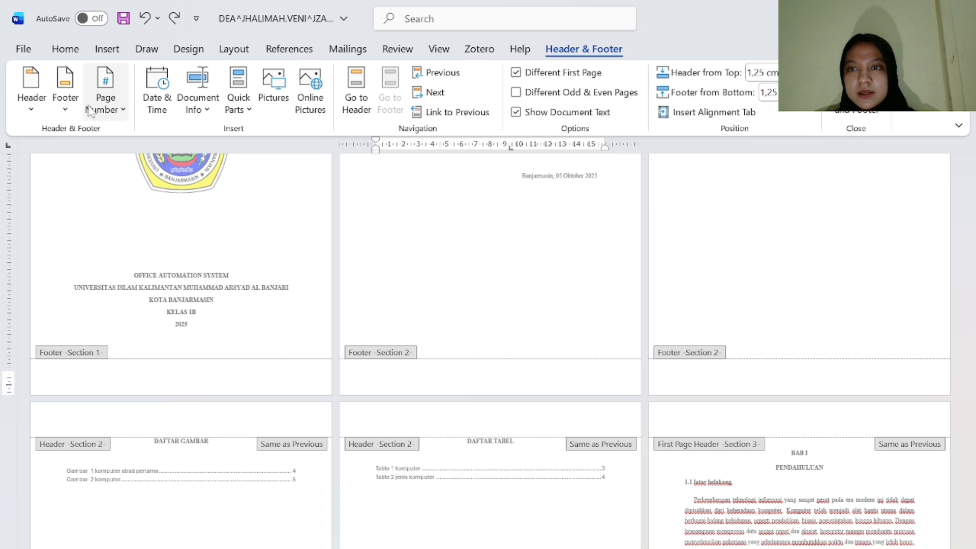
left_click(104, 102)
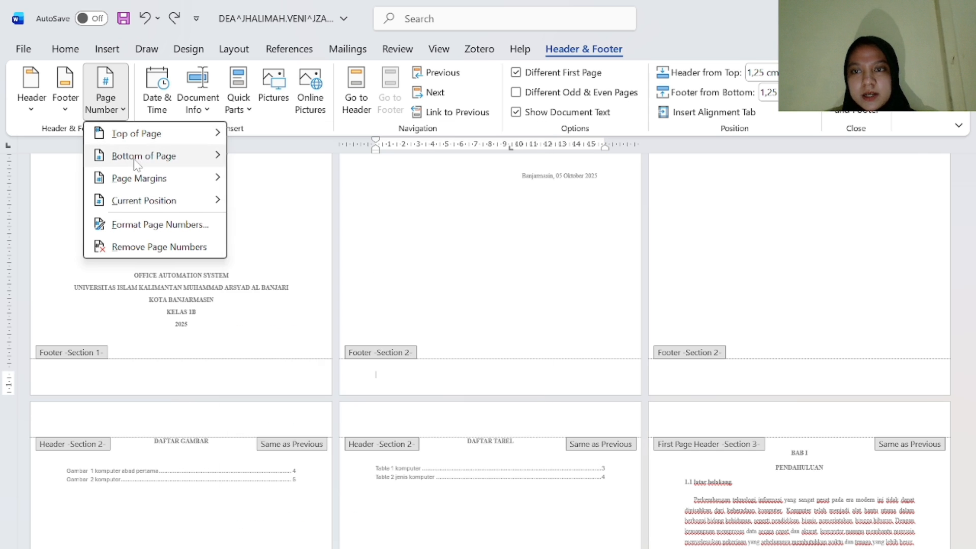
mouse_move(127, 156)
left_click(304, 322)
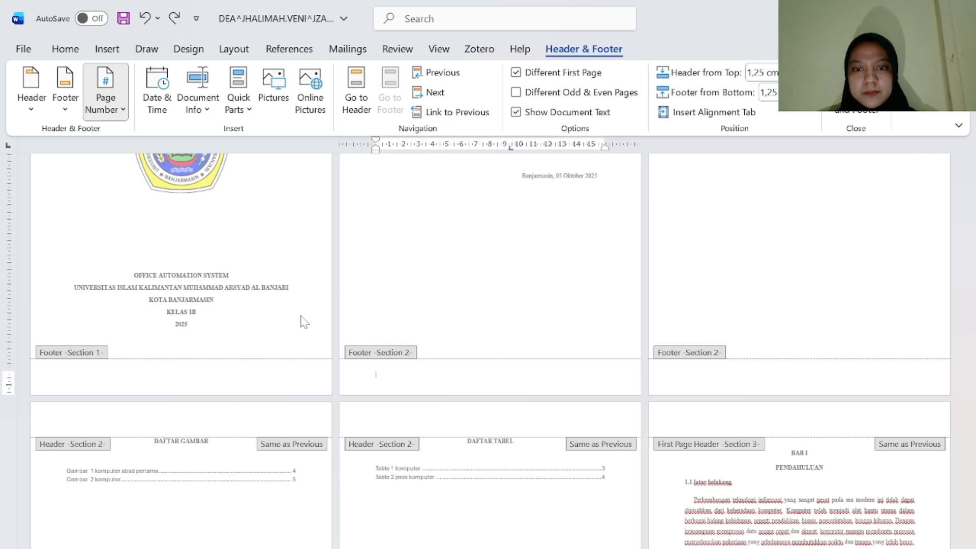
Format the Section 2 page numbers as i, ii, iii, starting at i.
left_click(105, 100)
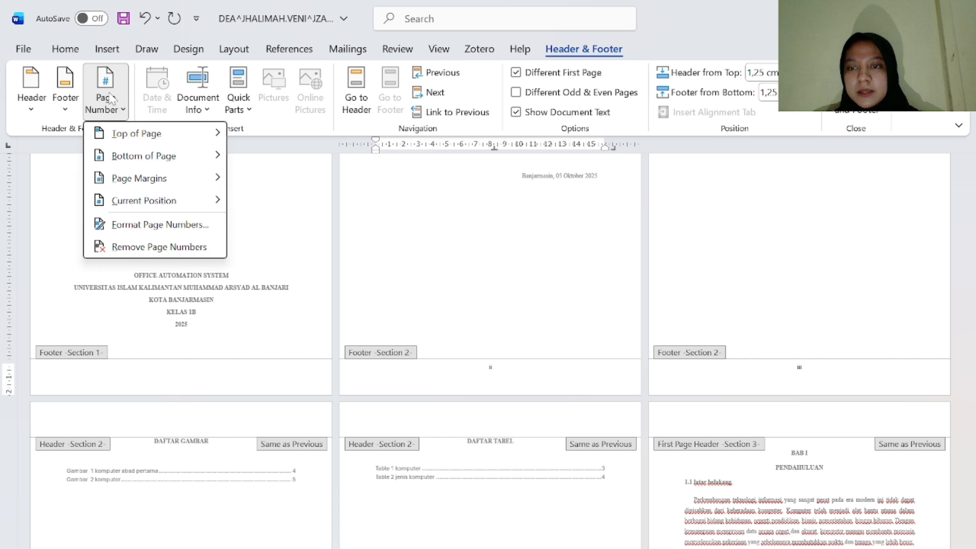
left_click(151, 227)
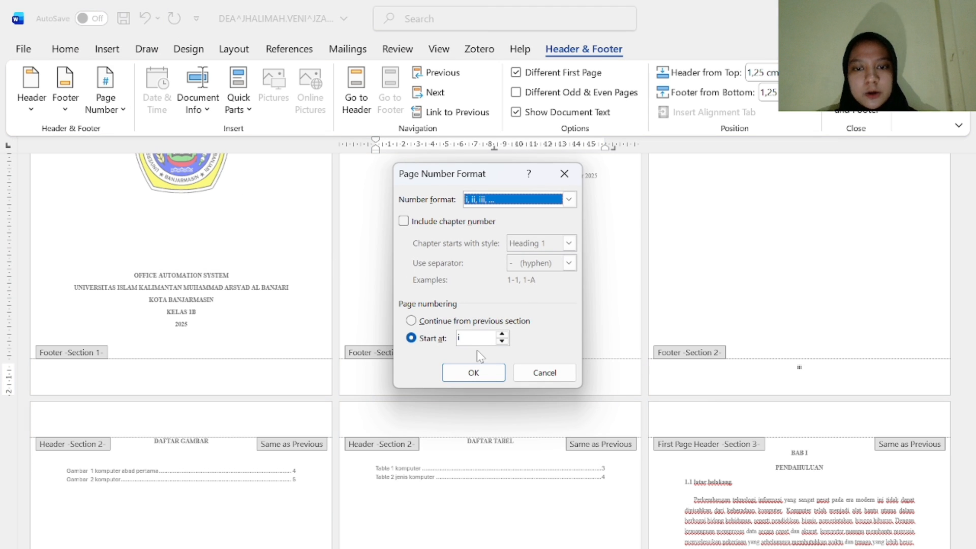
left_click(485, 376)
Unlink the Section 3 first-page footer under BAB I from the previous section and insert a Plain Number 2 page number at the bottom.
scroll(328, 292, "down", 5)
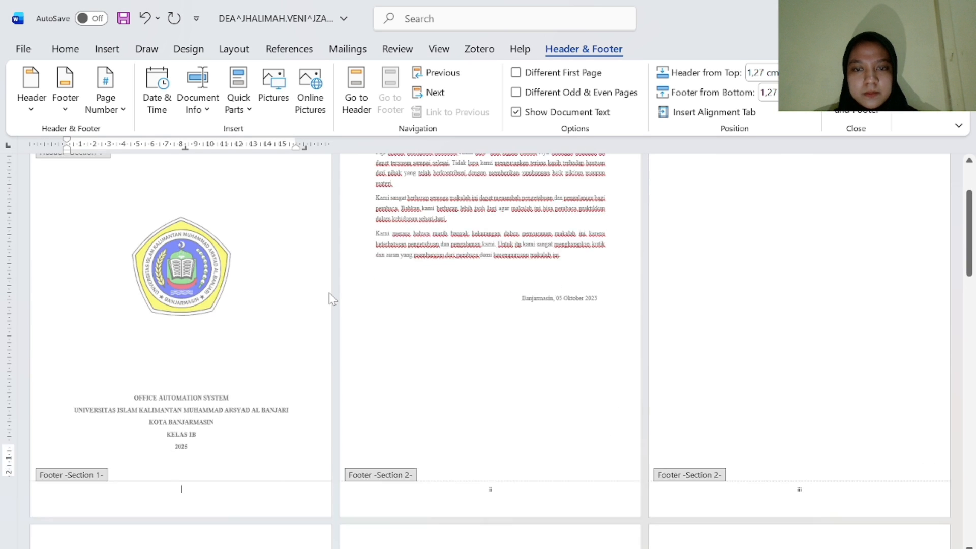
scroll(272, 321, "up", 3)
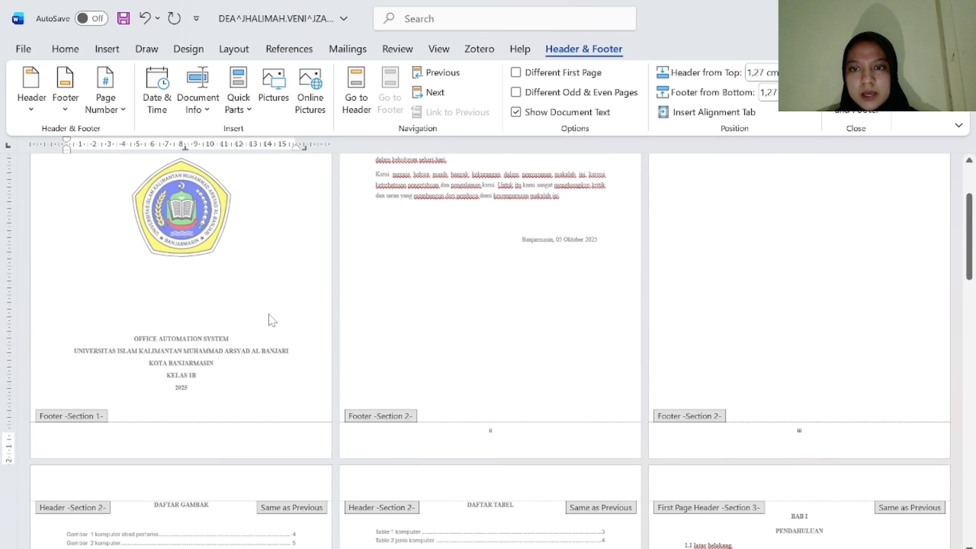
scroll(273, 321, "up", 3)
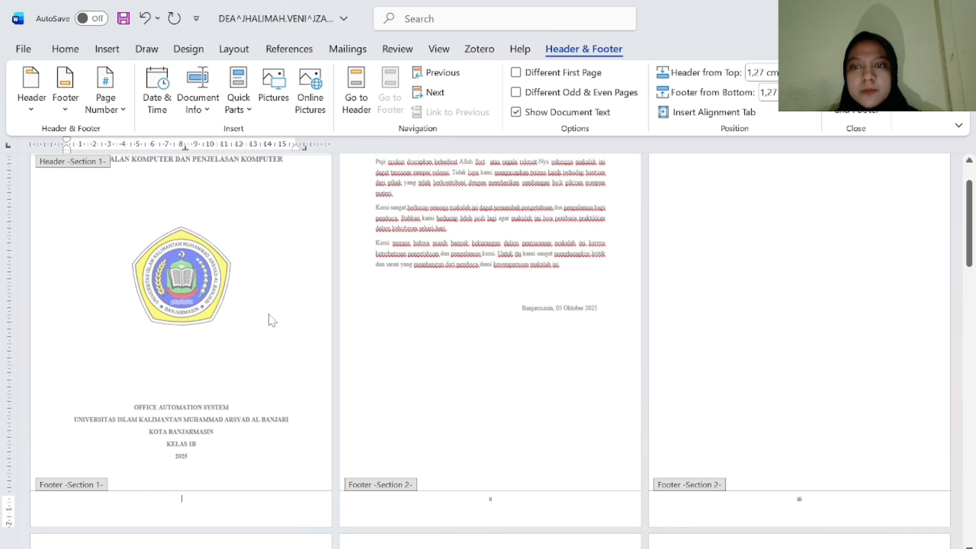
scroll(273, 320, "up", 1)
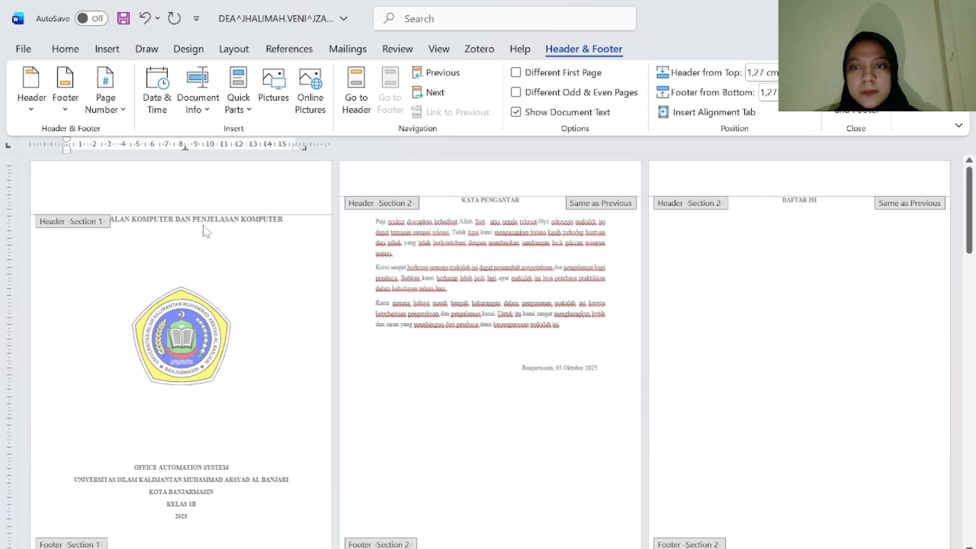
scroll(239, 247, "down", 6)
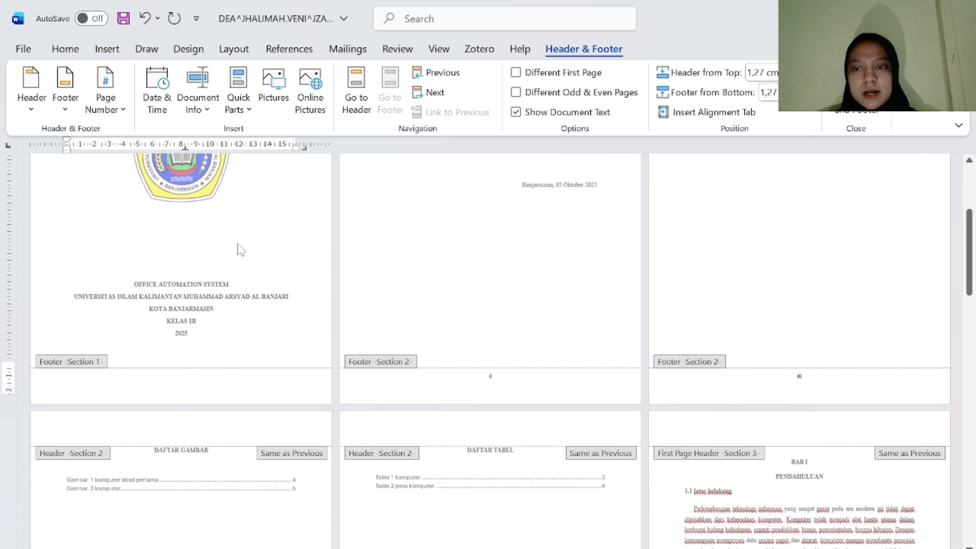
scroll(550, 344, "down", 12)
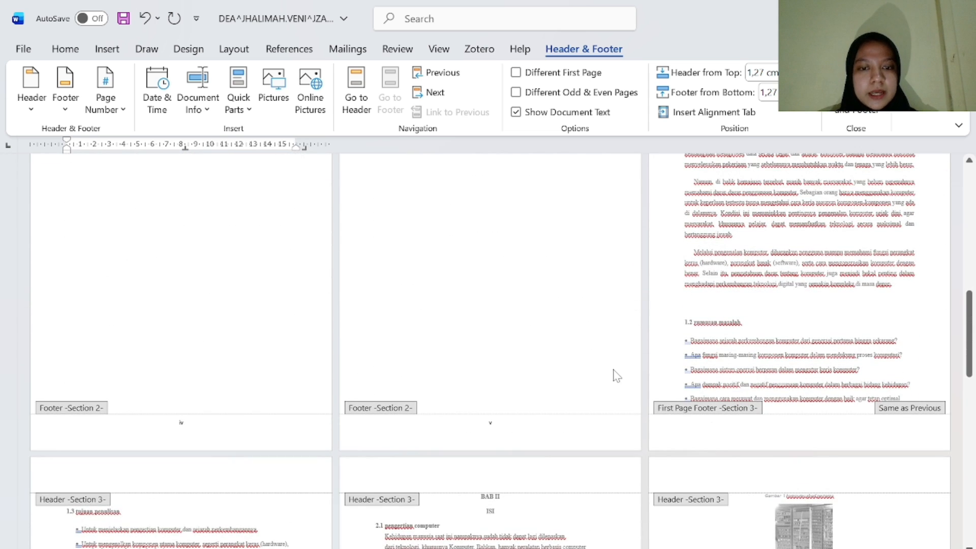
left_click(750, 430)
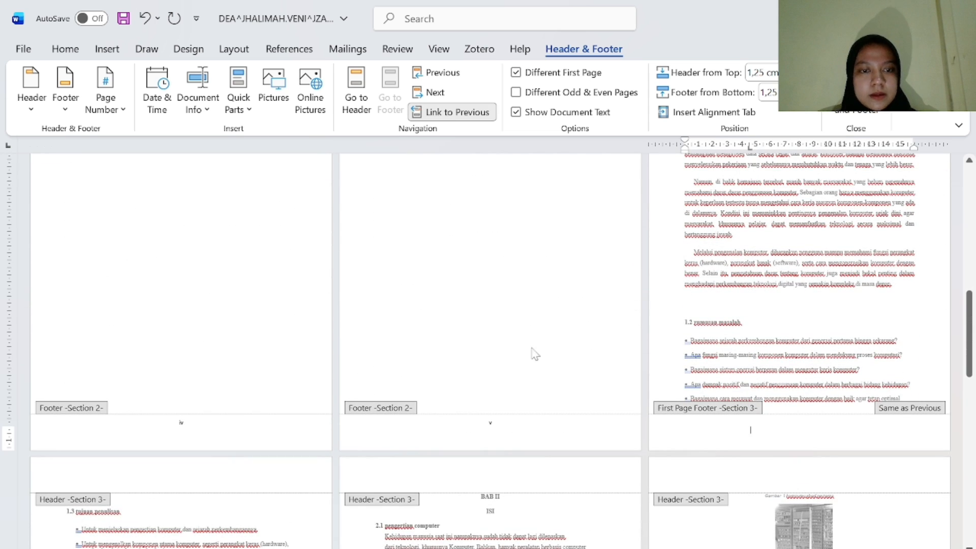
left_click(458, 112)
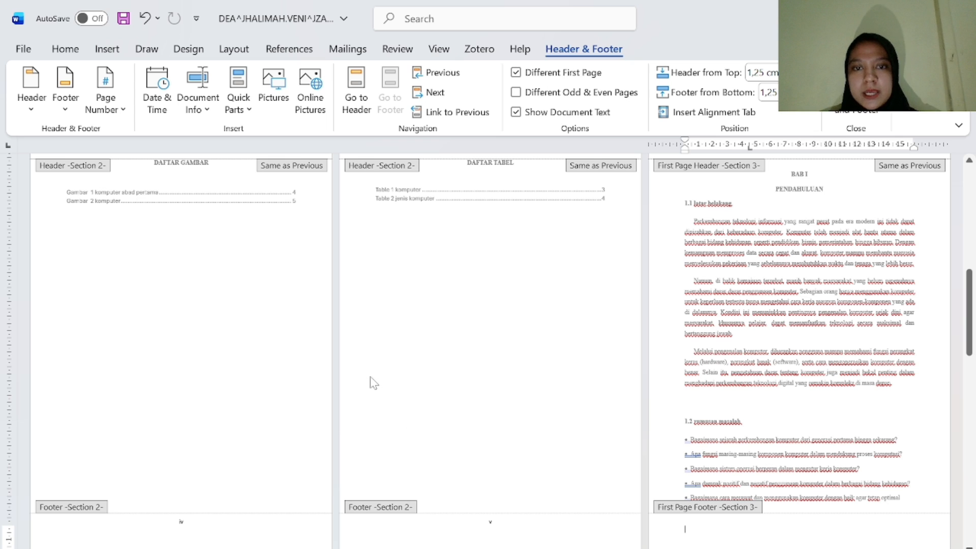
left_click(108, 116)
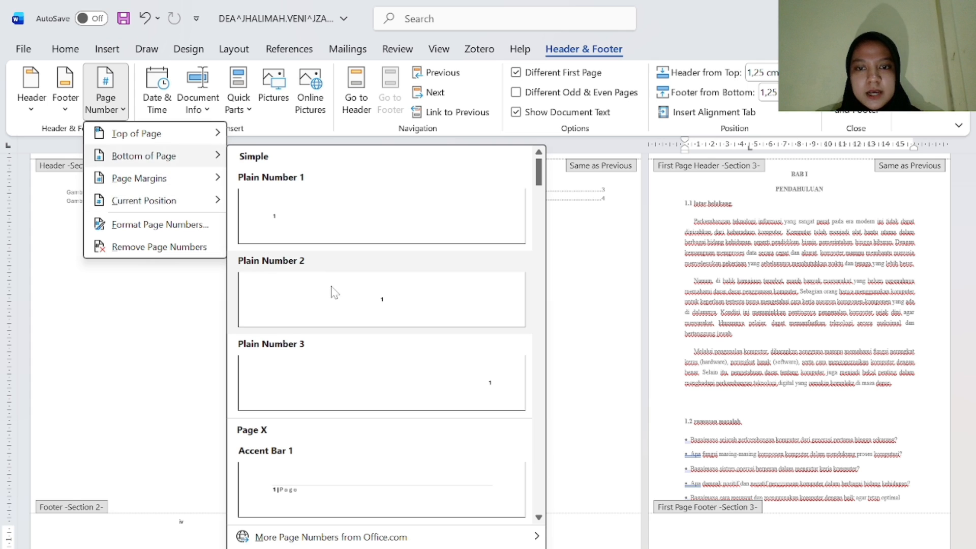
left_click(346, 308)
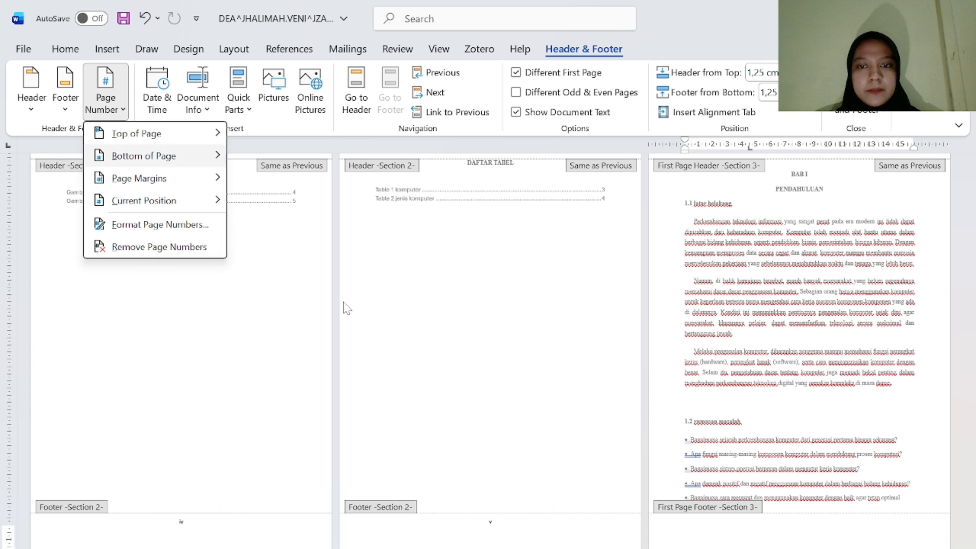
Format the Section 3 page numbers as 1, 2, 3, starting at 1.
left_click(106, 94)
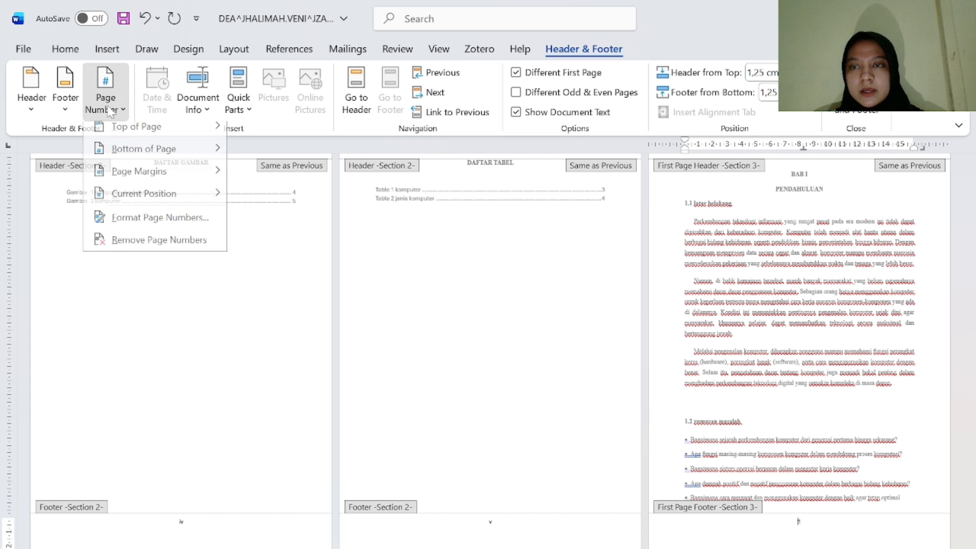
left_click(177, 227)
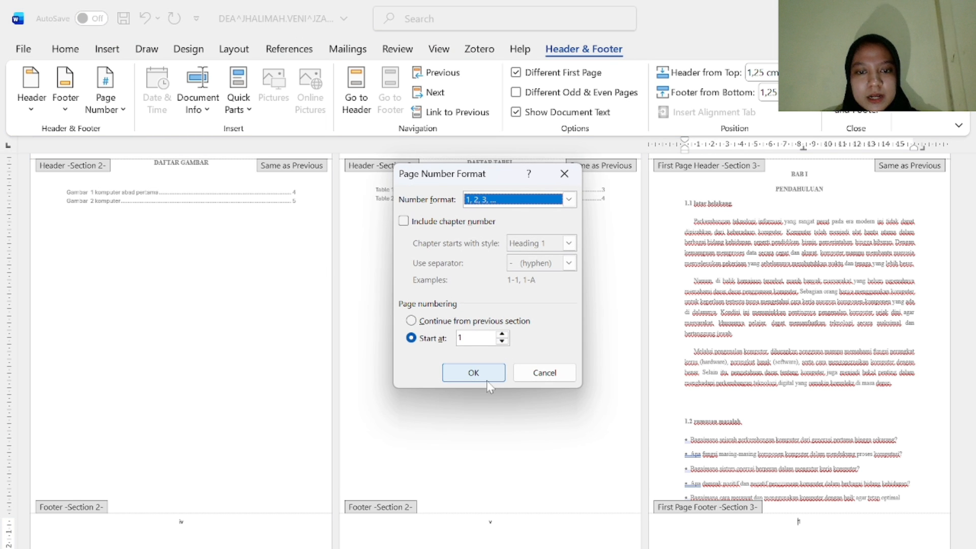
left_click(474, 373)
Insert a Plain Number 3 page number at the top of the page in the Section 3 header above 1.3.
scroll(599, 432, "down", 5)
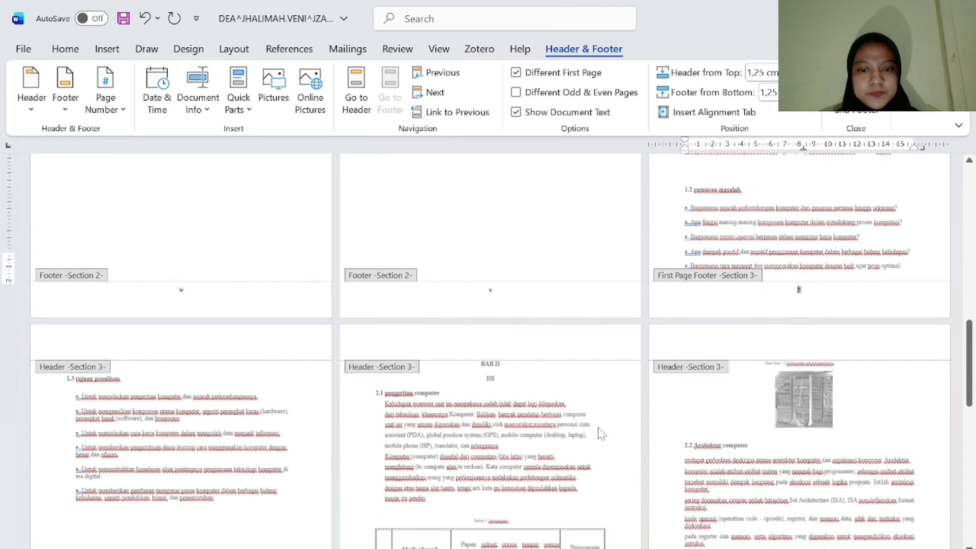
scroll(602, 433, "down", 10)
scroll(601, 434, "up", 4)
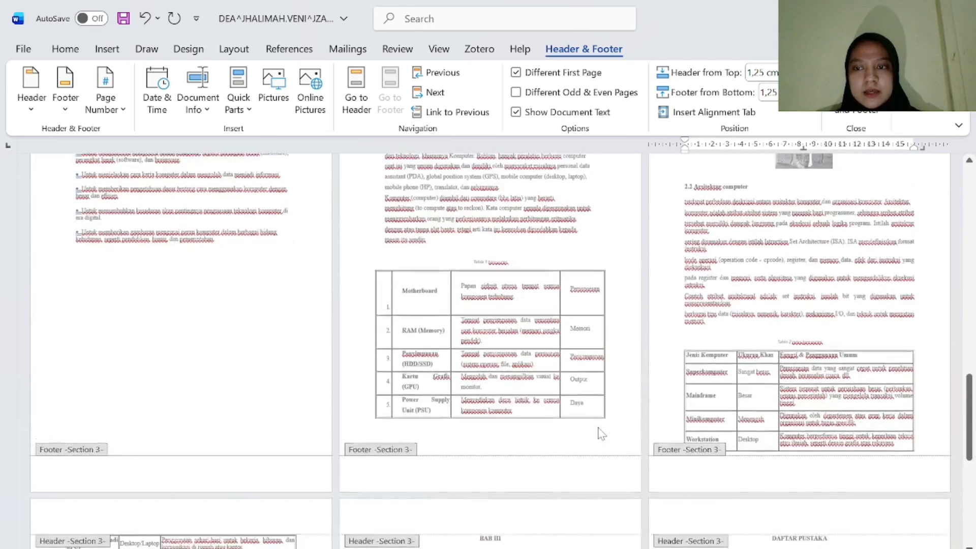
scroll(601, 433, "up", 5)
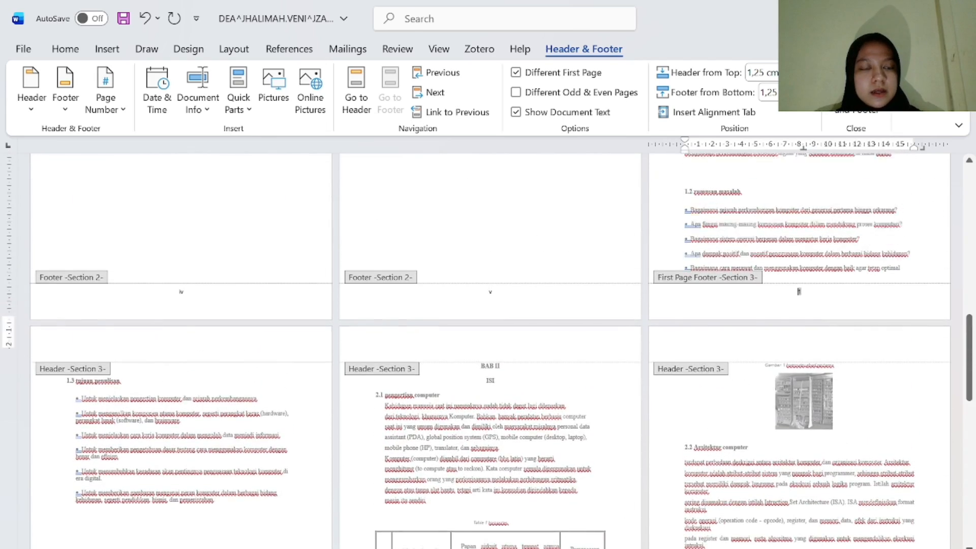
scroll(793, 346, "up", 1)
scroll(686, 317, "down", 2)
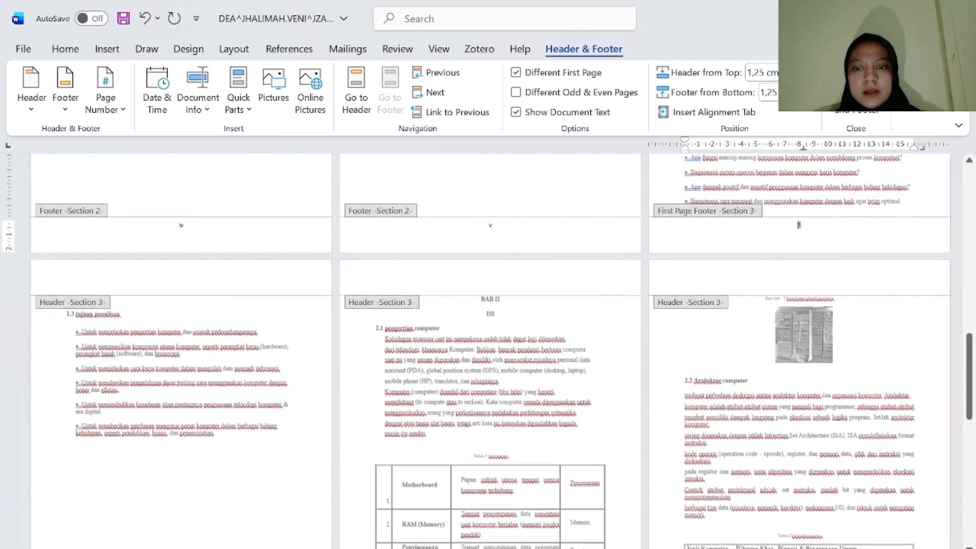
left_click(232, 283)
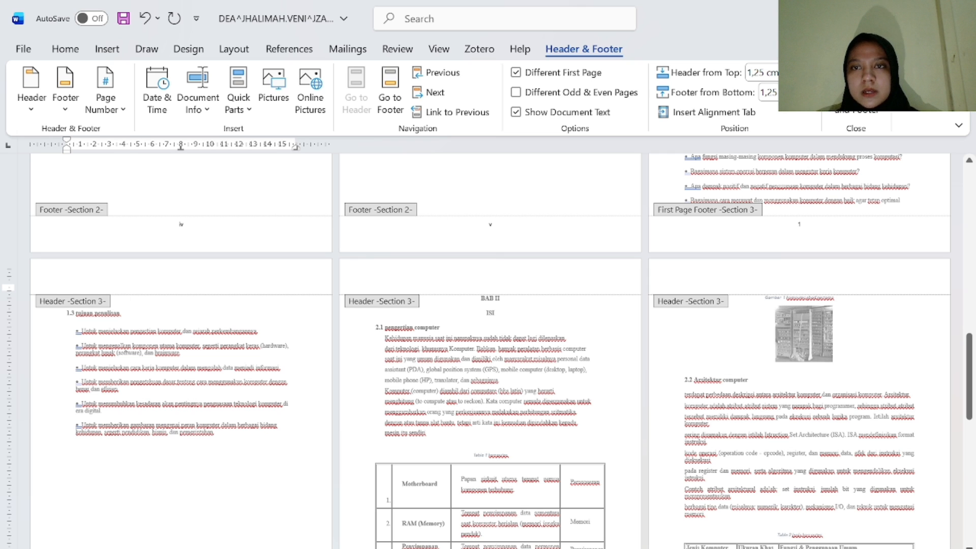
left_click(213, 279)
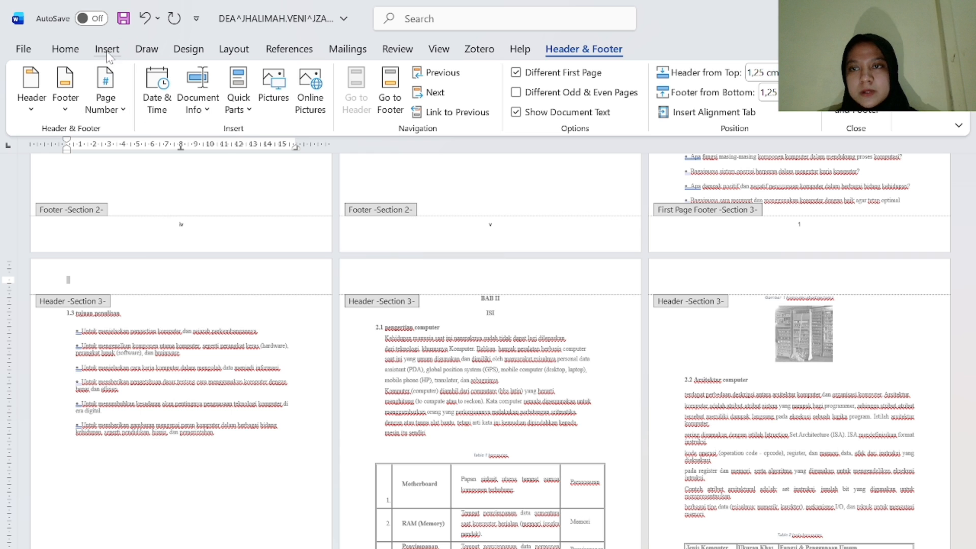
left_click(104, 101)
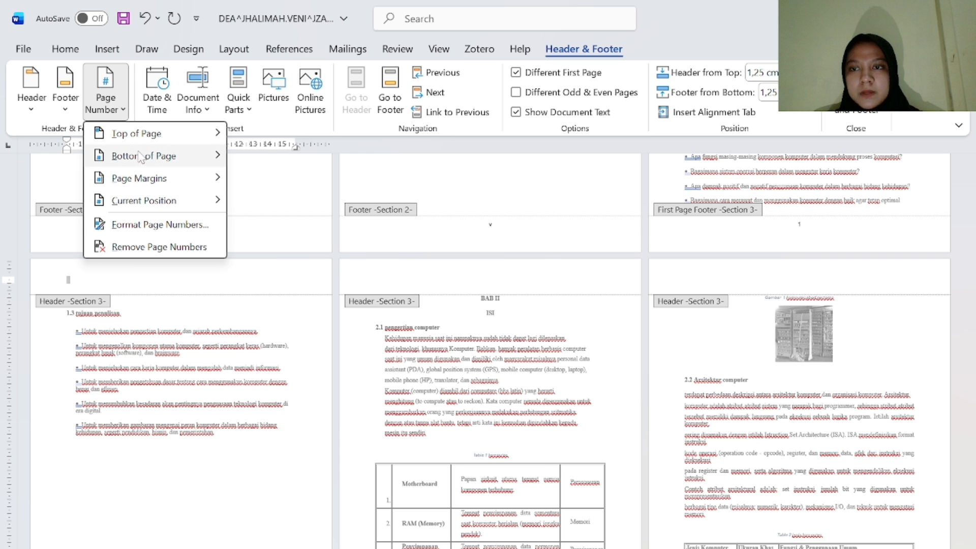
mouse_move(142, 133)
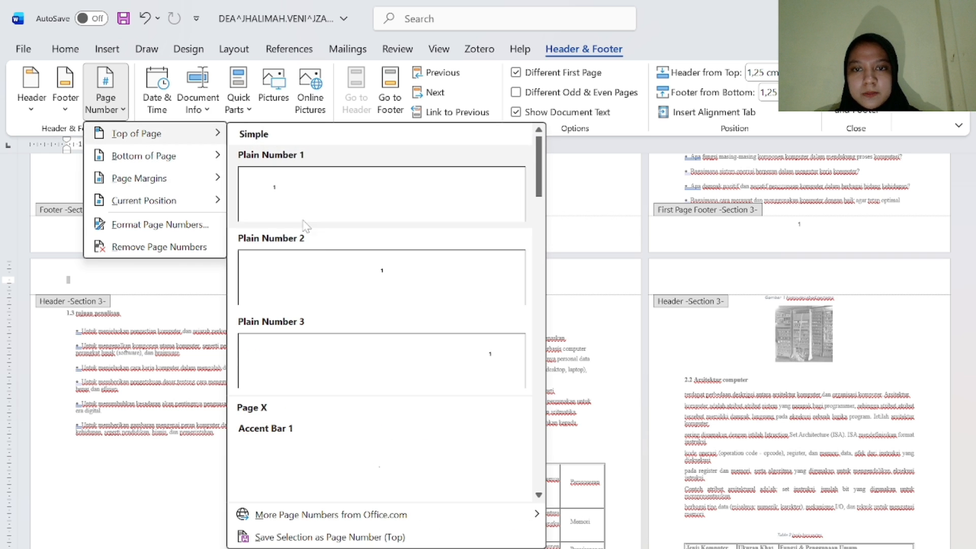
left_click(361, 358)
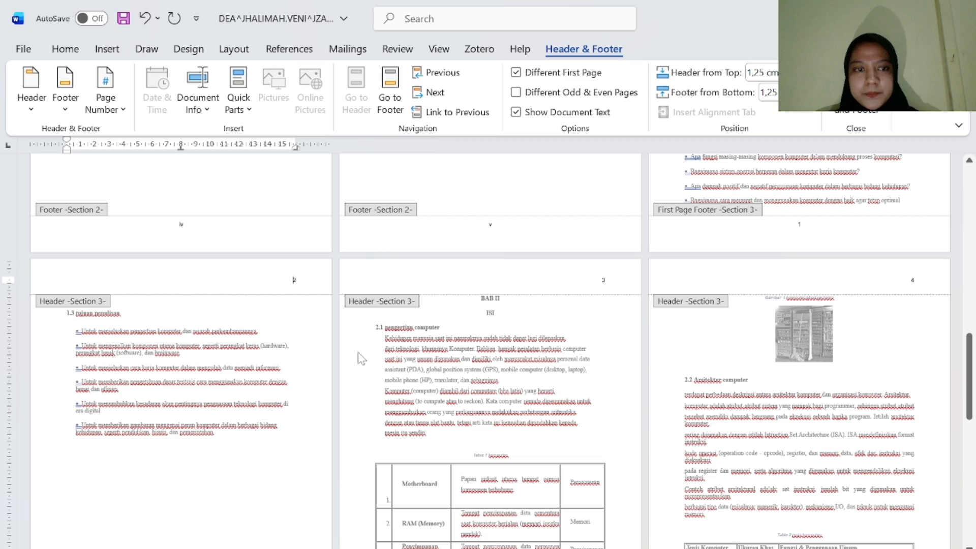
Examine the header page numbers and footers across the Section 3 pages, including the BAB II opening page.
scroll(360, 358, "down", 6)
scroll(360, 358, "up", 3)
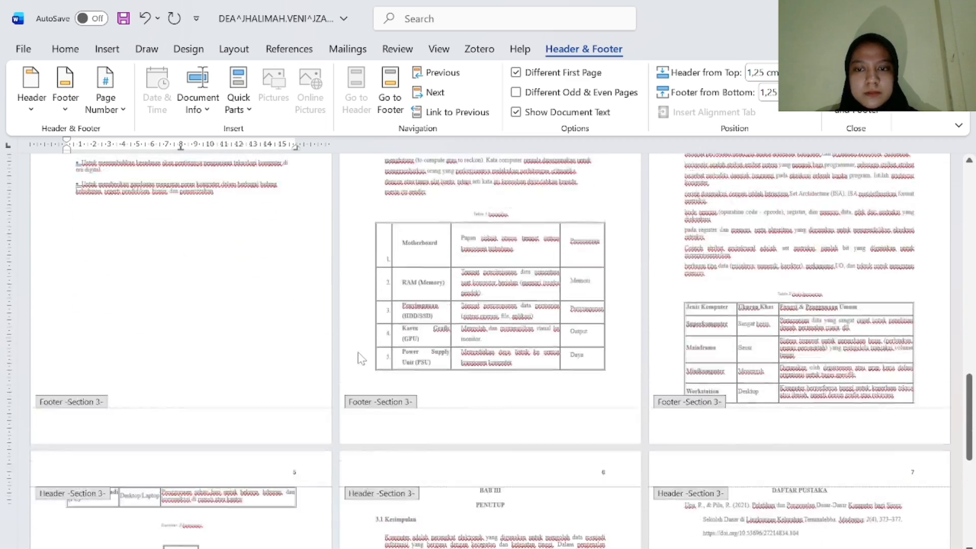
scroll(360, 357, "up", 2)
scroll(361, 357, "down", 5)
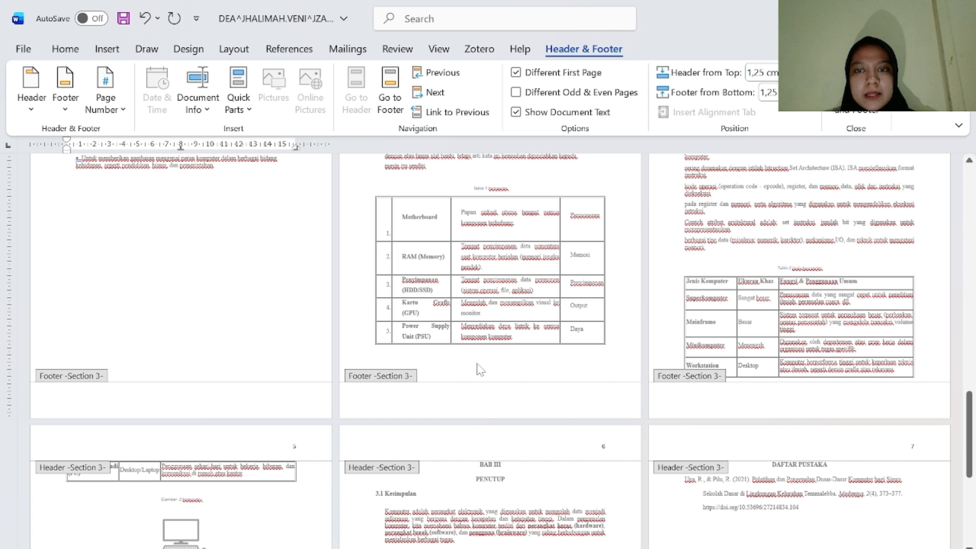
scroll(478, 369, "up", 3)
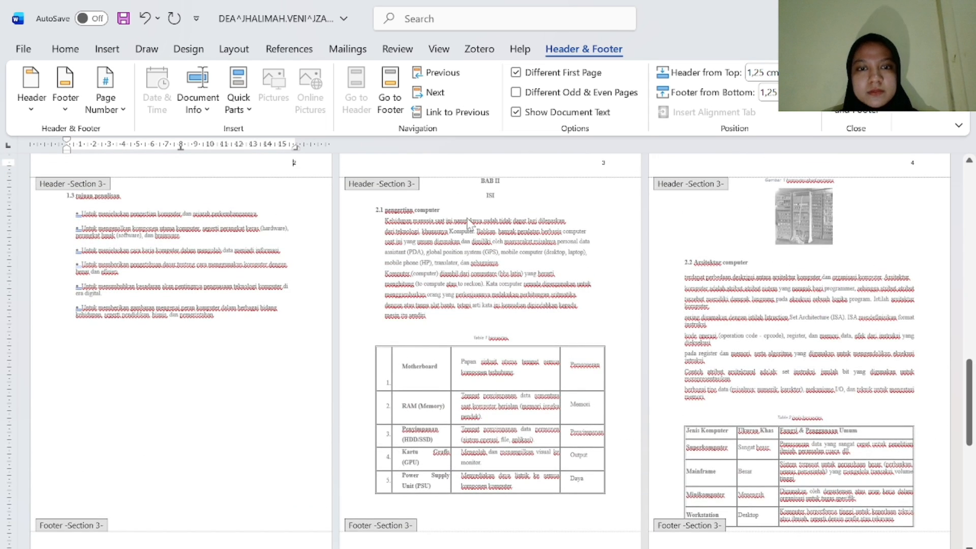
scroll(468, 224, "up", 1)
double_click(603, 221)
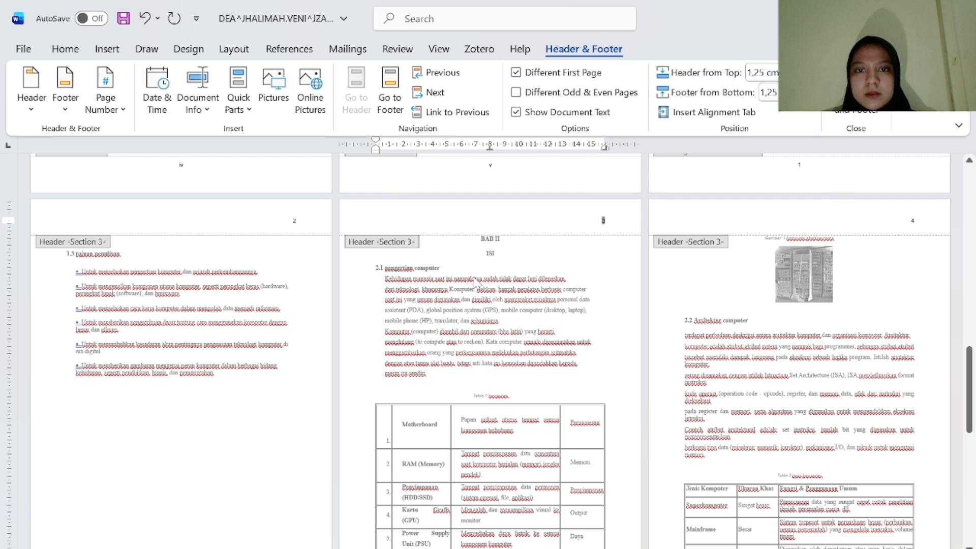
scroll(465, 298, "down", 3)
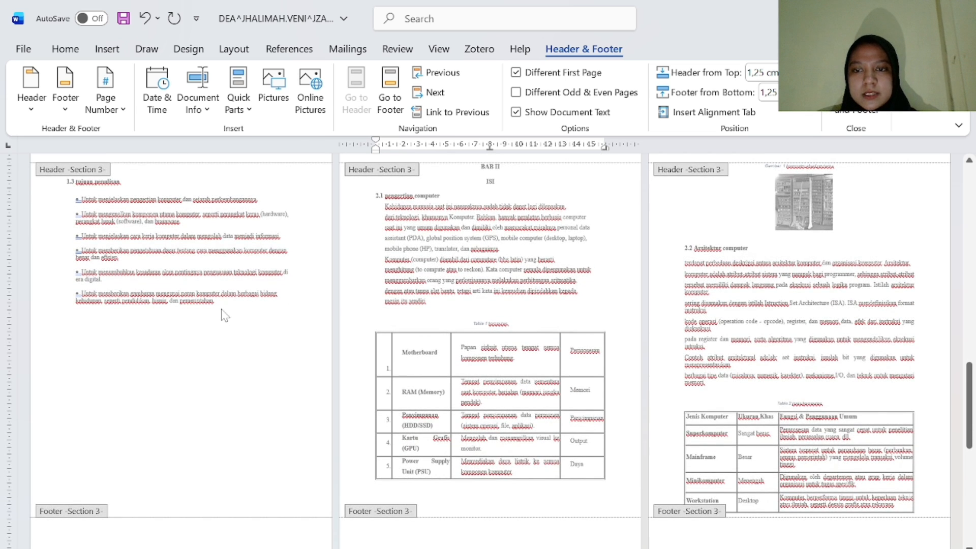
Close the header and insert a Next Page section break at the end of the 1.3 list, before BAB II.
double_click(223, 315)
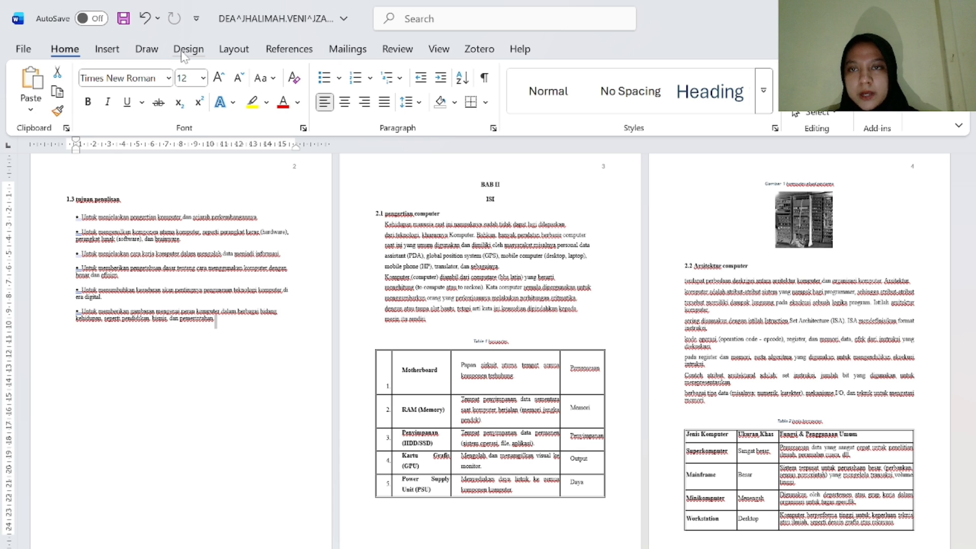
left_click(234, 49)
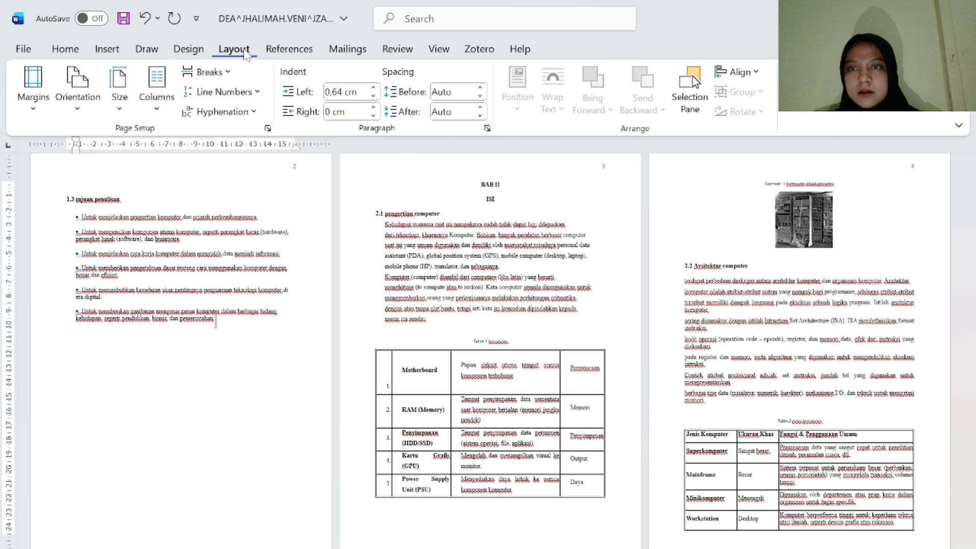
left_click(226, 73)
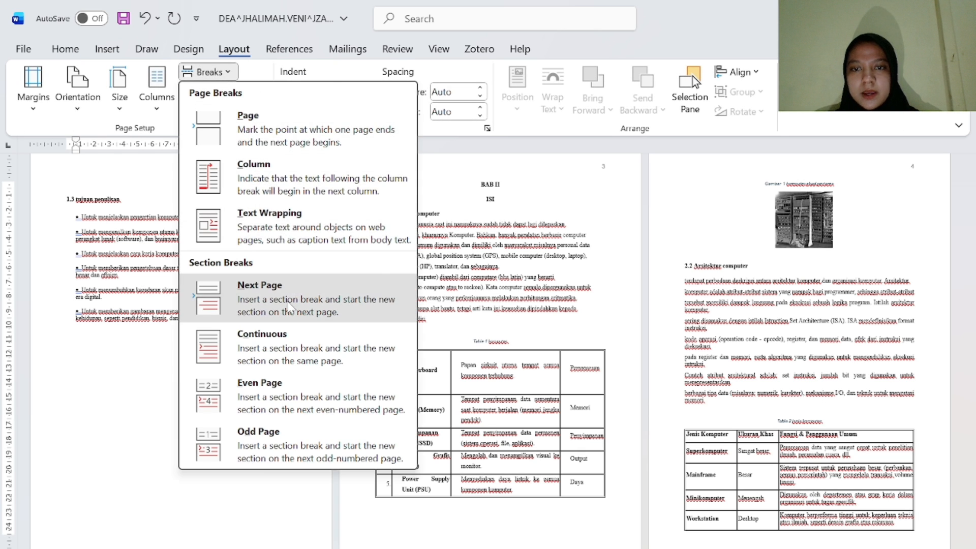
left_click(288, 285)
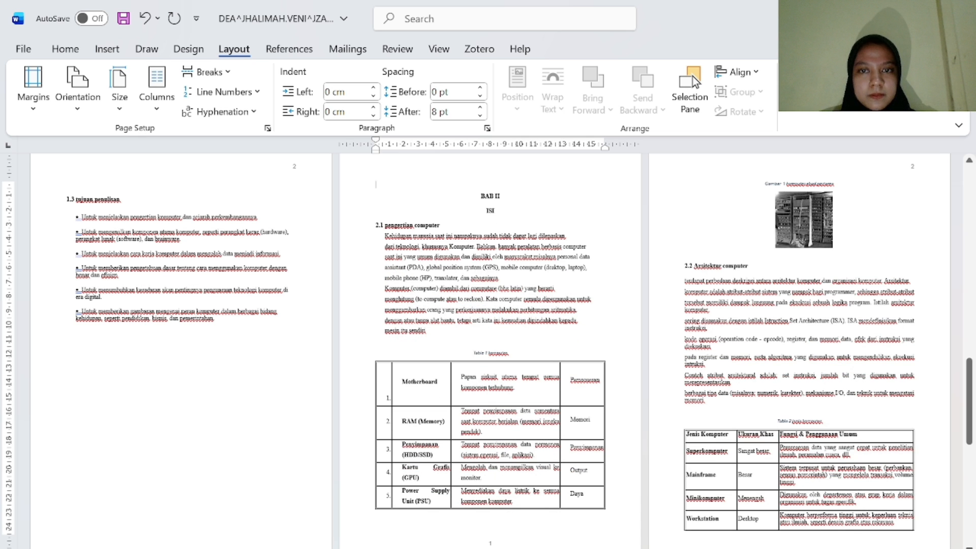
Remove the empty line above the BAB II heading and center the heading.
key("BackSpace")
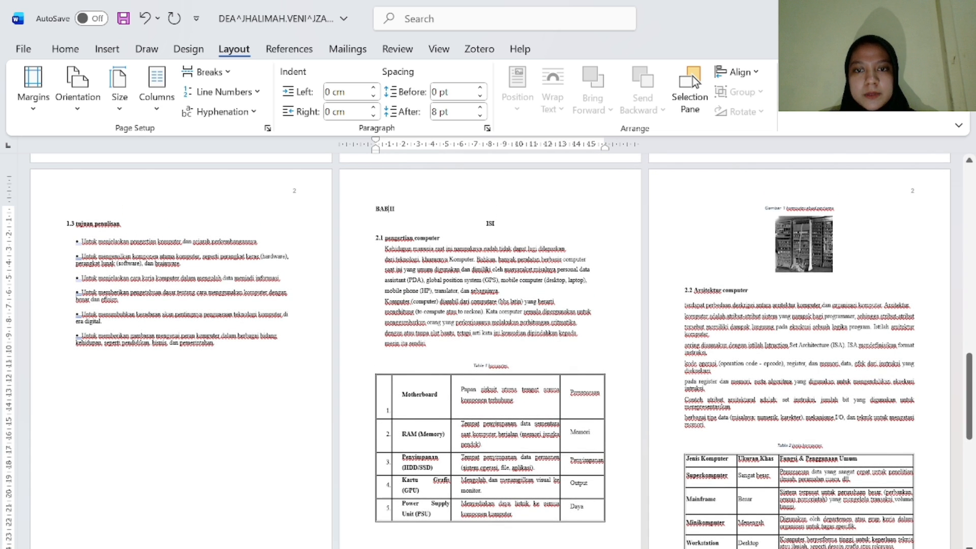
key("shift+Home")
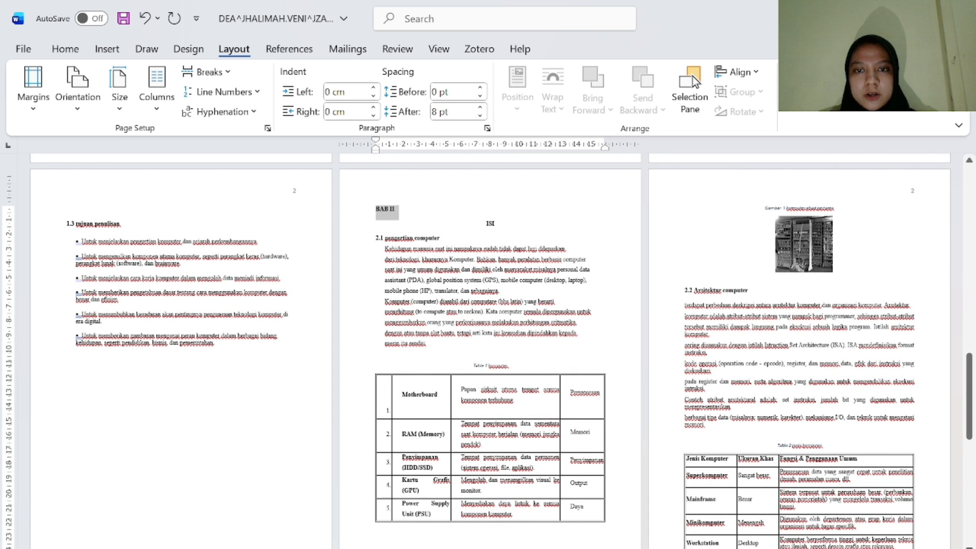
left_click(65, 49)
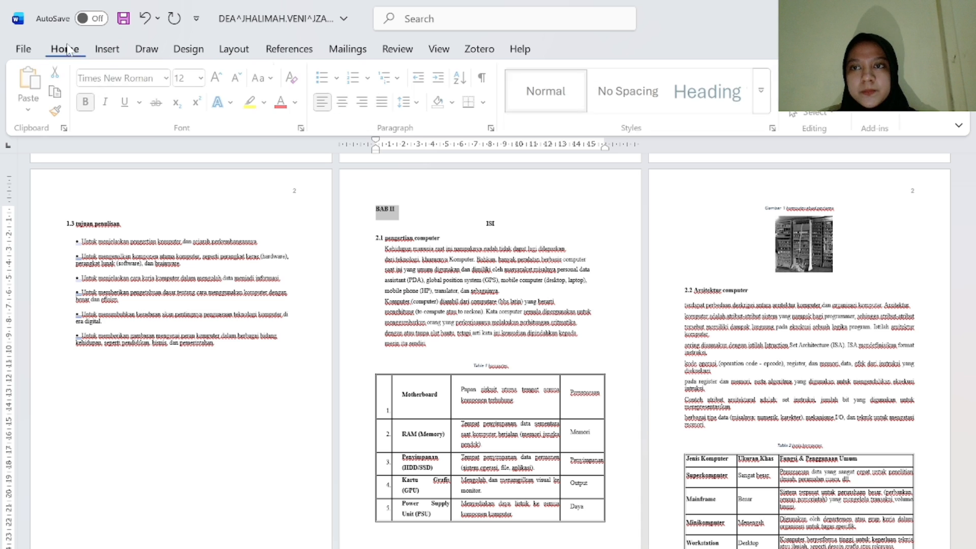
left_click(345, 102)
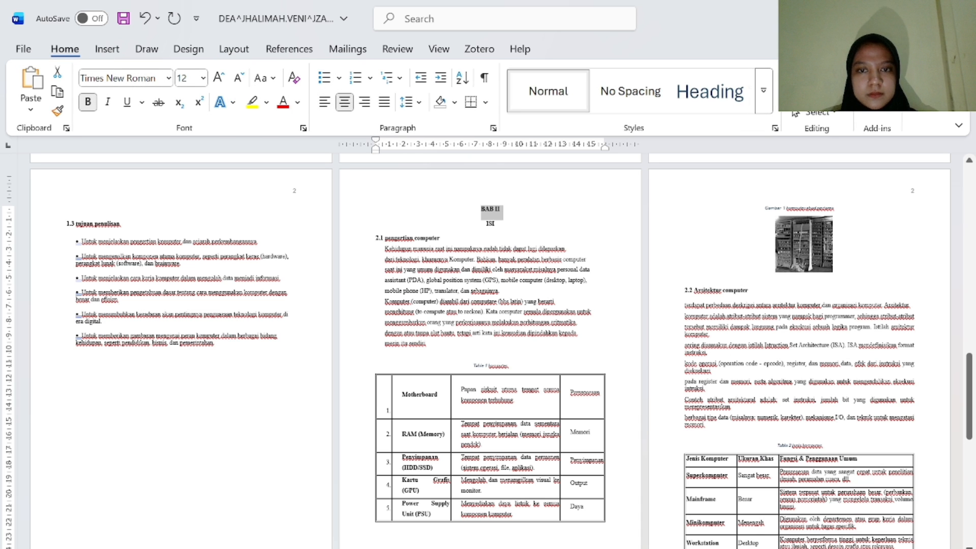
Unlink the Section 4 first-page footer under BAB II from the previous section.
scroll(496, 375, "down", 5)
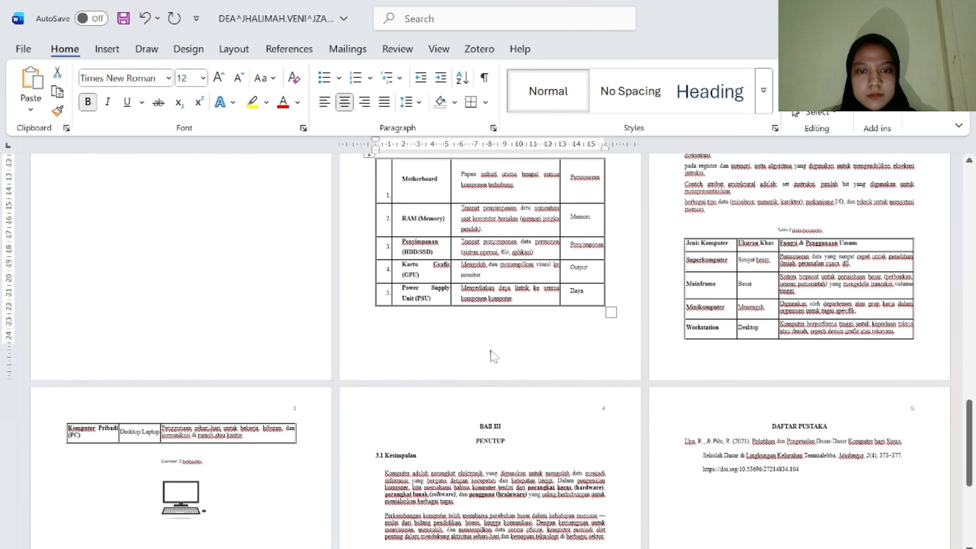
double_click(491, 354)
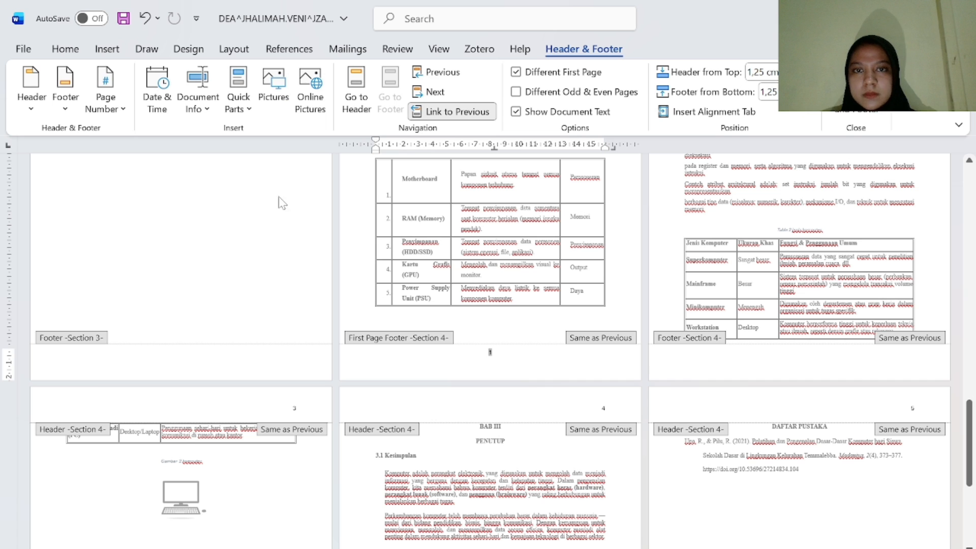
left_click(431, 112)
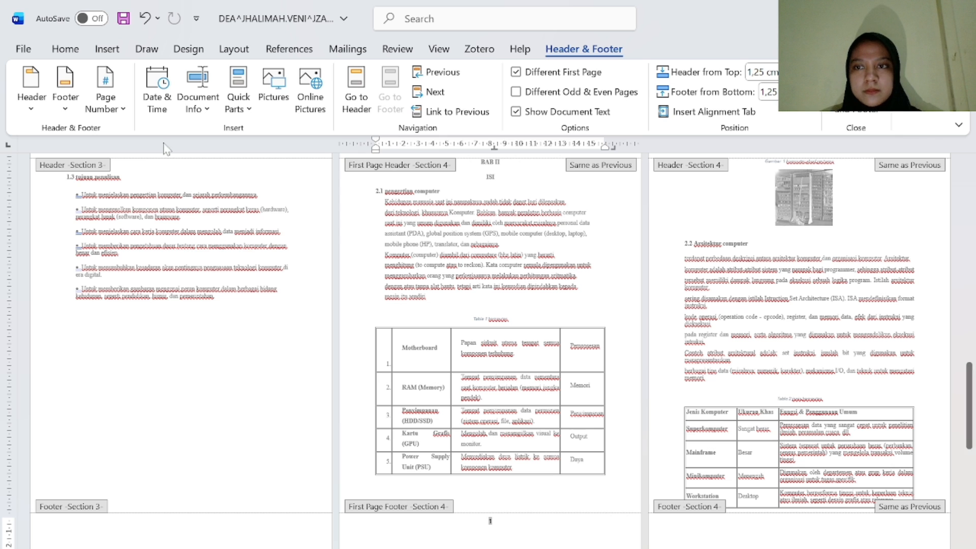
Set the Section 4 page numbering to start at 5.
left_click(105, 99)
left_click(159, 224)
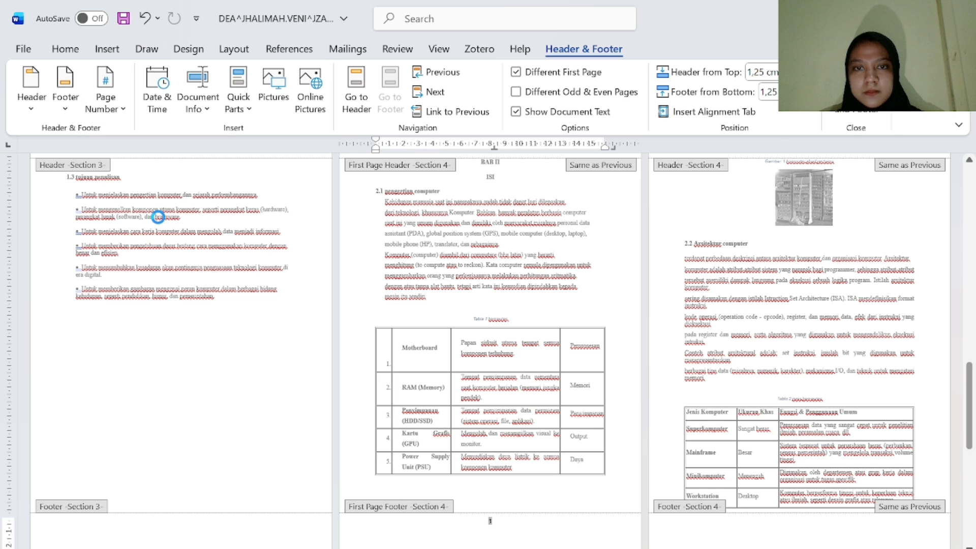
left_click(502, 335)
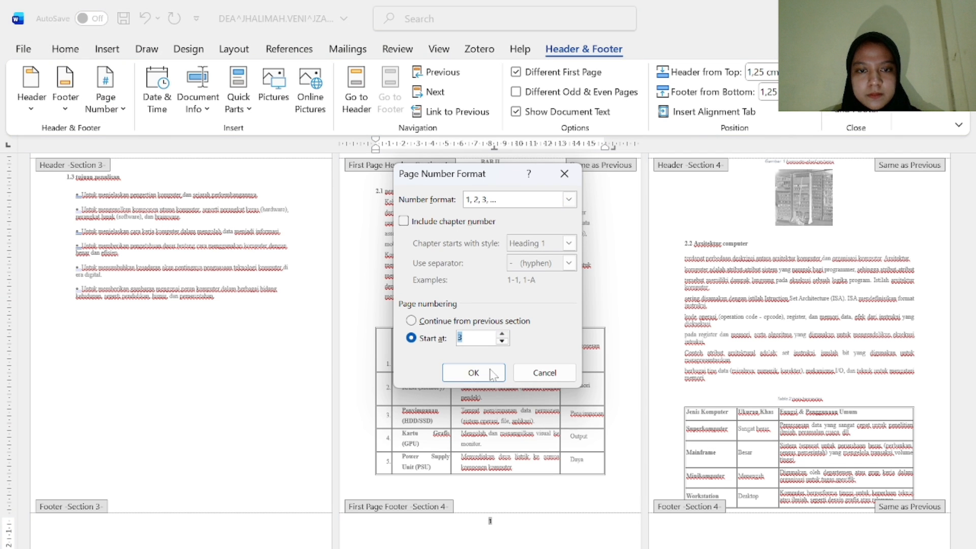
left_click(489, 373)
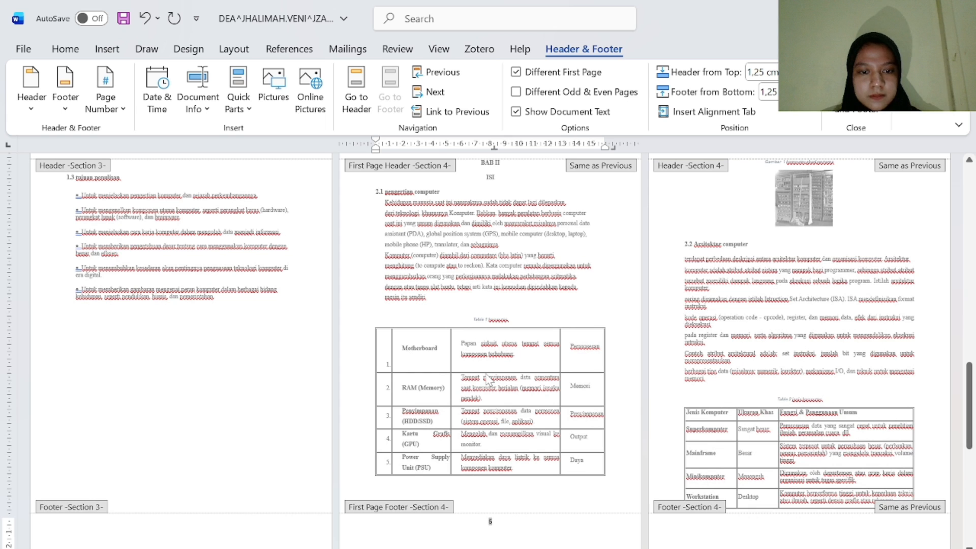
scroll(397, 427, "up", 2)
scroll(396, 427, "down", 2)
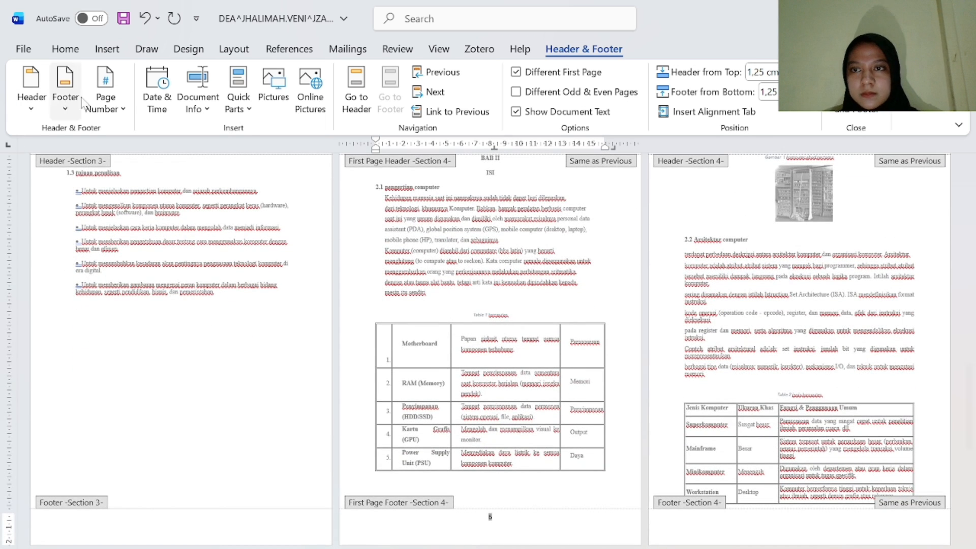
Set the Section 4 page numbering to start at 3 and return to the body text.
left_click(105, 94)
left_click(173, 225)
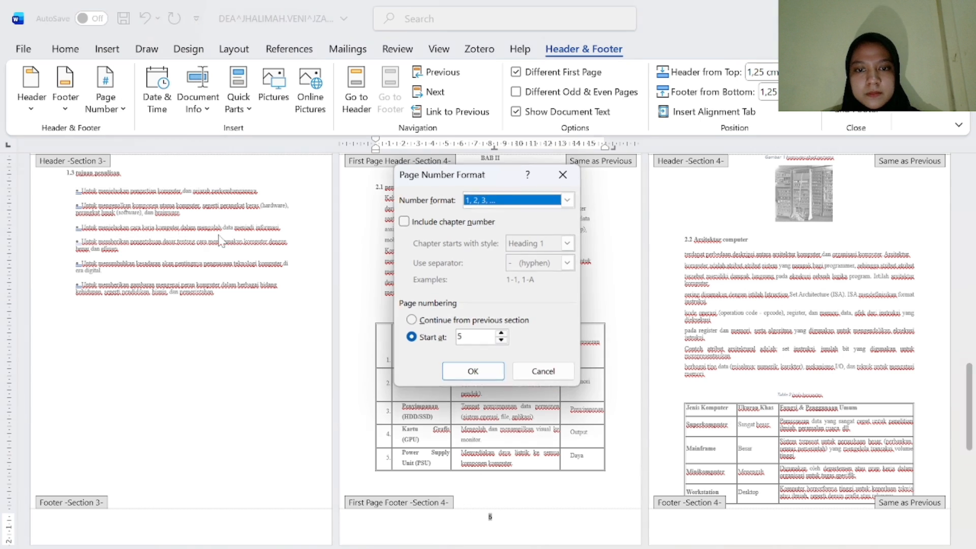
double_click(501, 340)
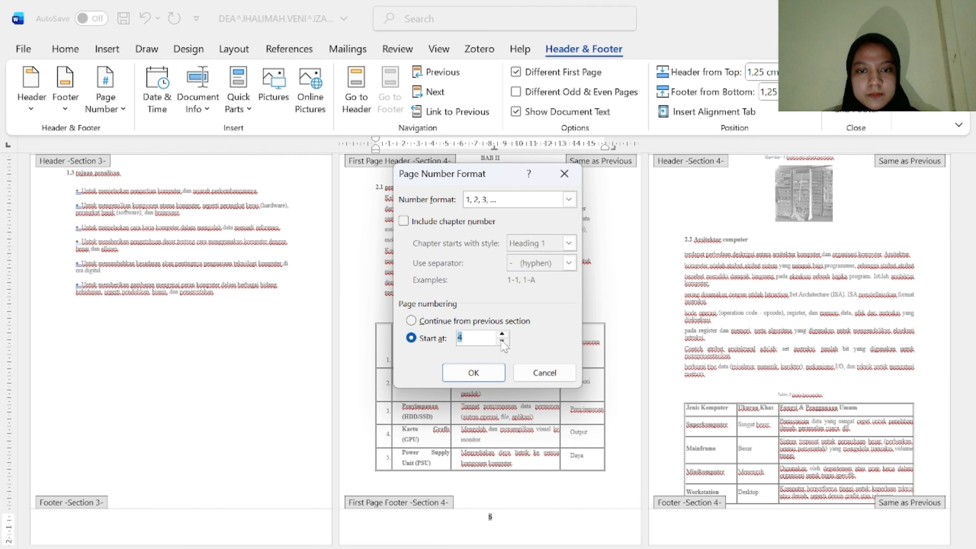
left_click(480, 372)
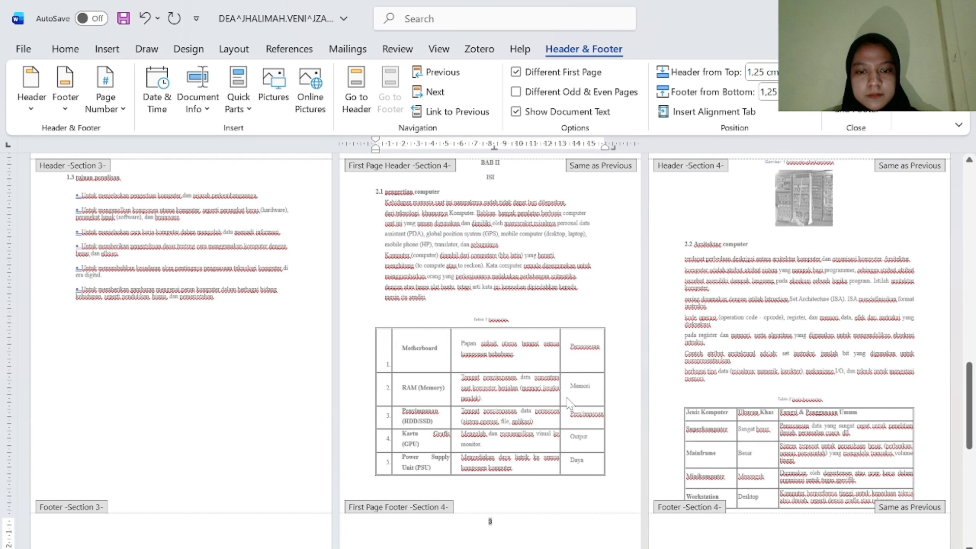
scroll(575, 405, "up", 3)
scroll(807, 401, "down", 5)
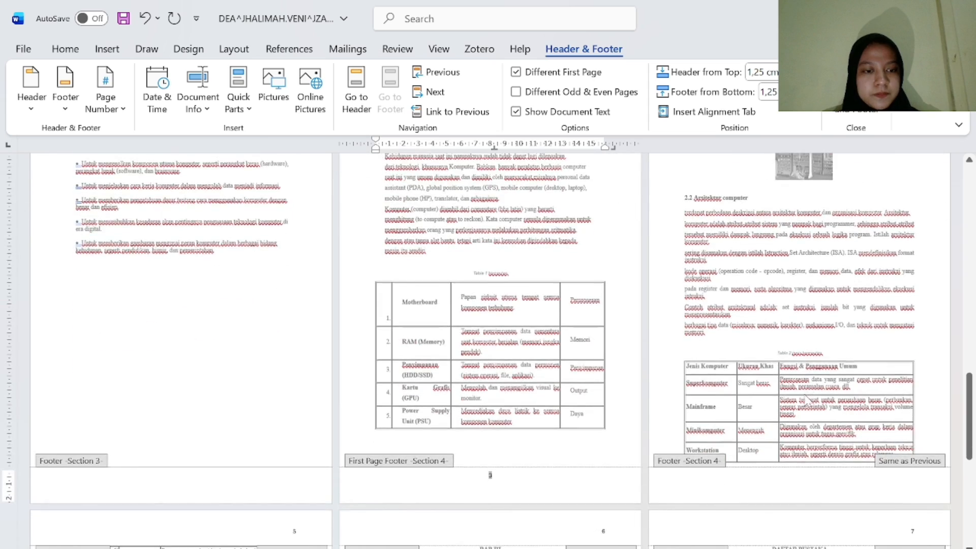
double_click(721, 445)
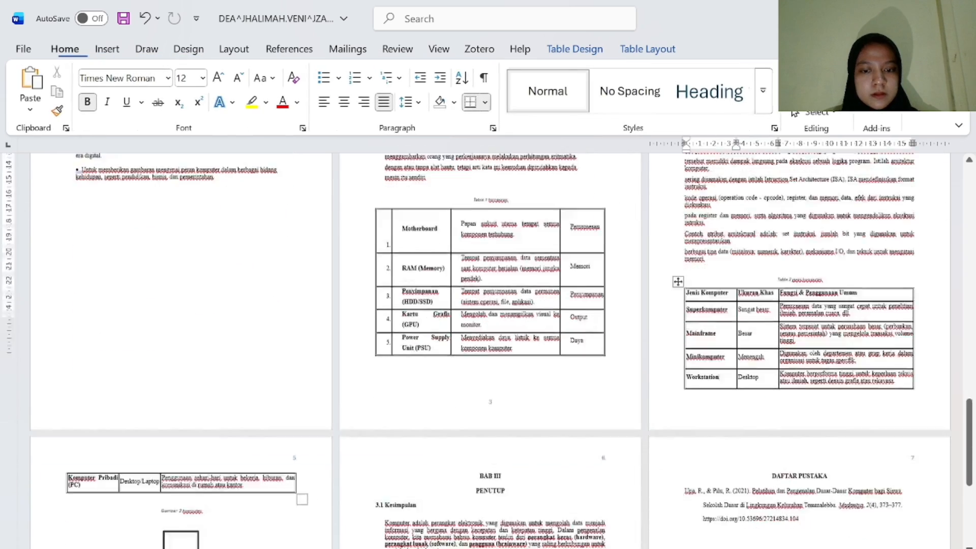
Move the computer picture under the Gambar 2 caption slightly to the right.
scroll(721, 444, "down", 8)
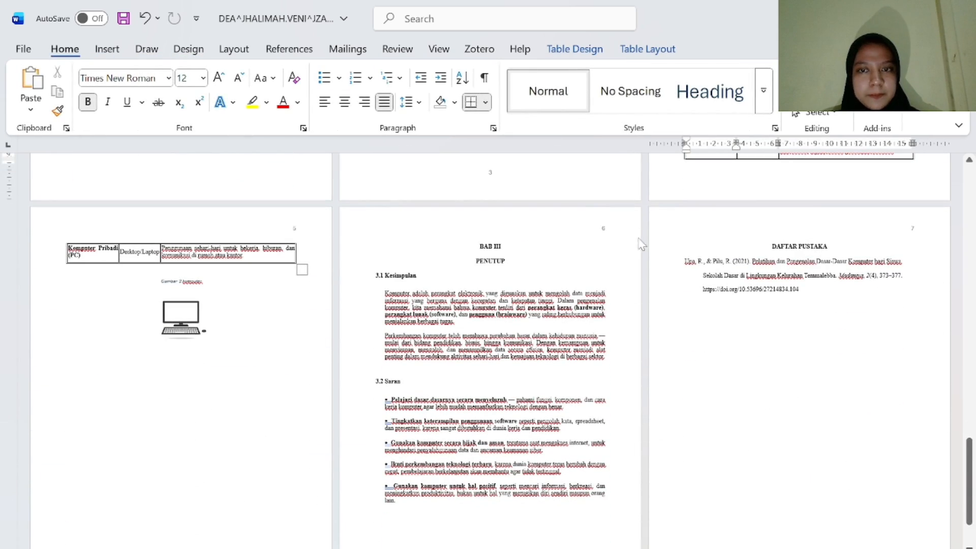
scroll(598, 249, "up", 1)
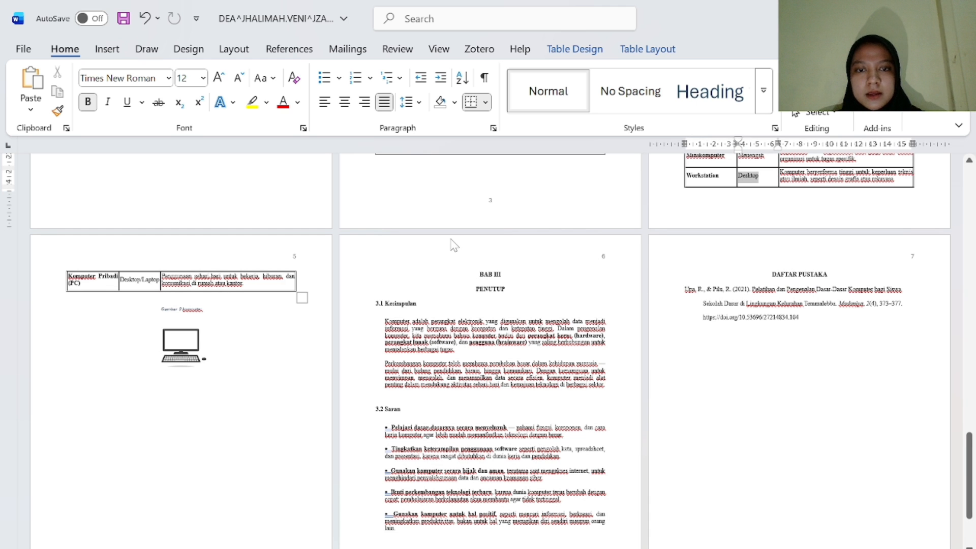
scroll(453, 244, "down", 1)
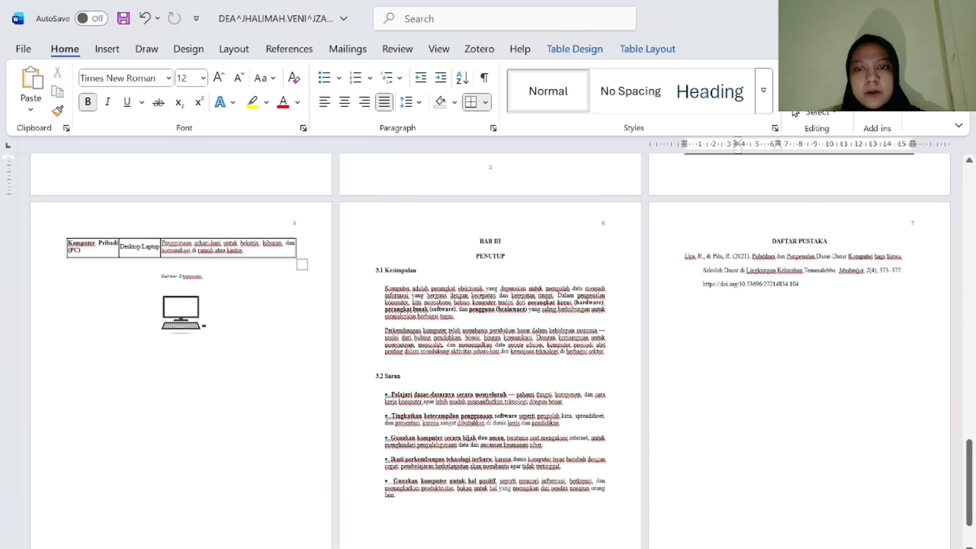
scroll(488, 346, "down", 2)
left_click_drag(182, 259, 218, 258)
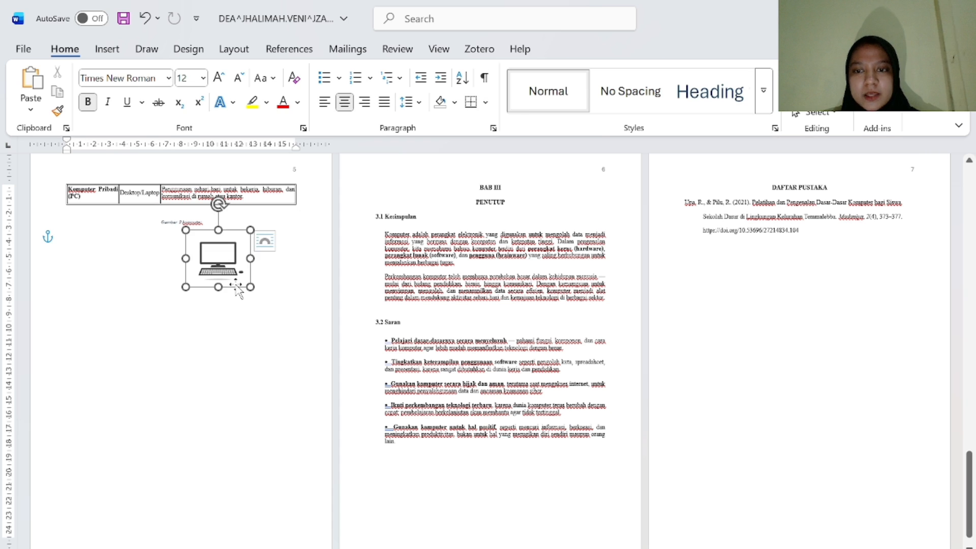
Insert a Next Page section break on the computer picture's page, before BAB III.
left_click(226, 214)
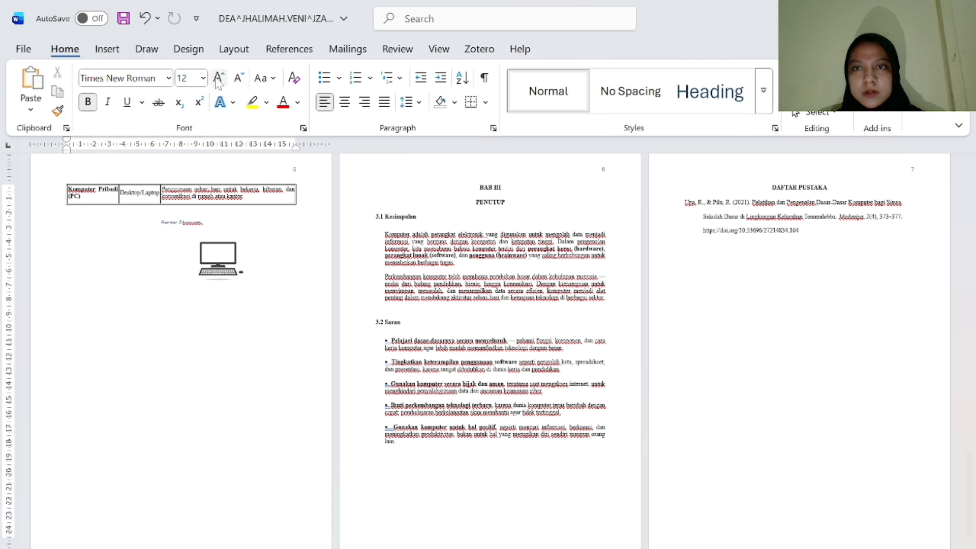
left_click(231, 51)
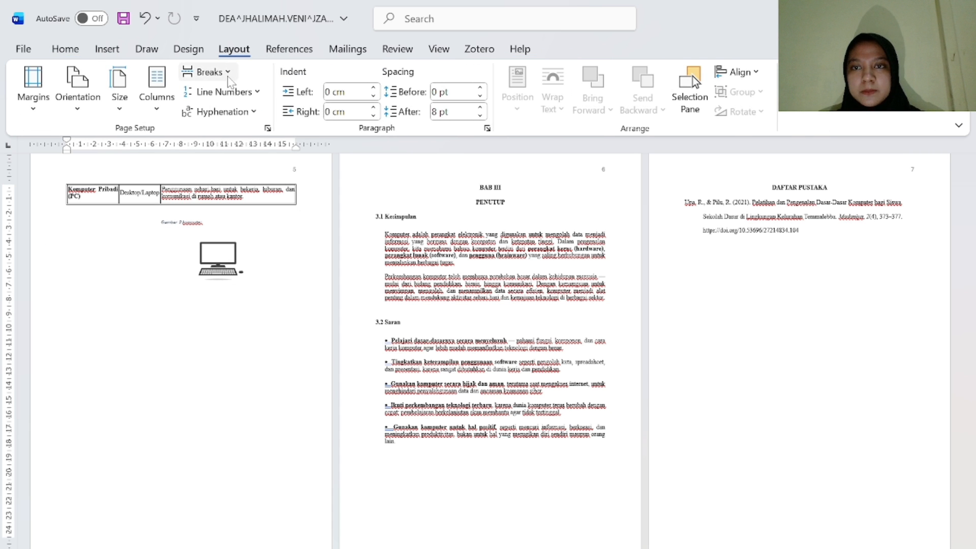
left_click(227, 73)
left_click(313, 312)
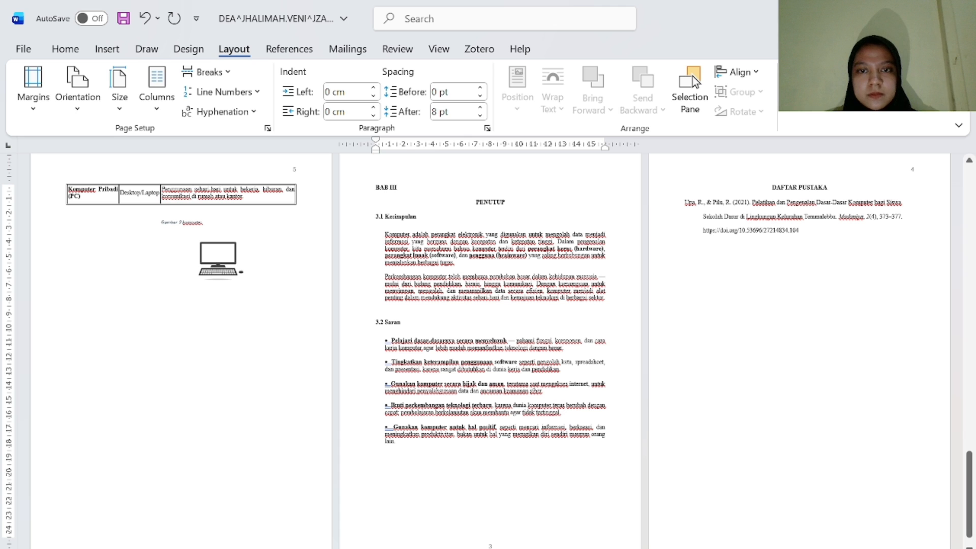
Center the BAB III heading above PENUTUP.
left_click_drag(375, 188, 401, 188)
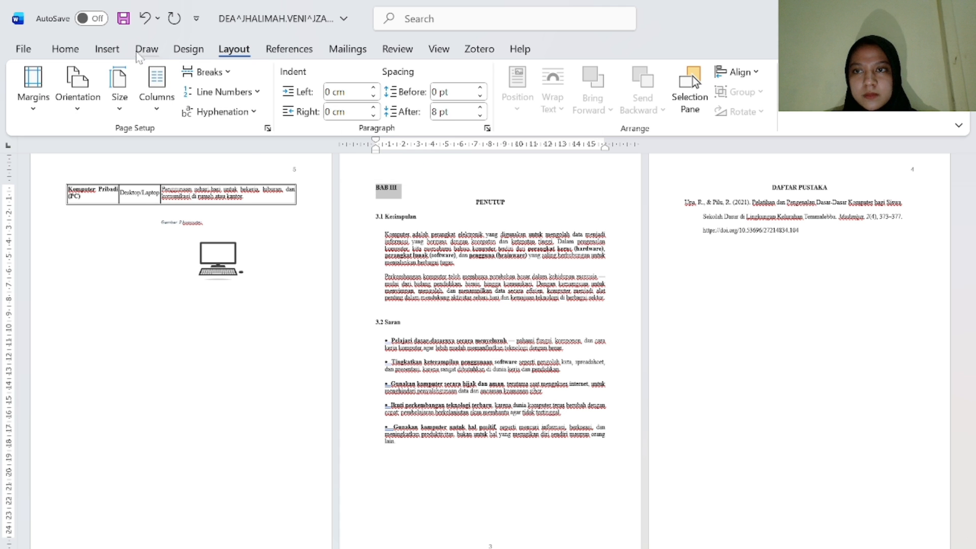
left_click(104, 49)
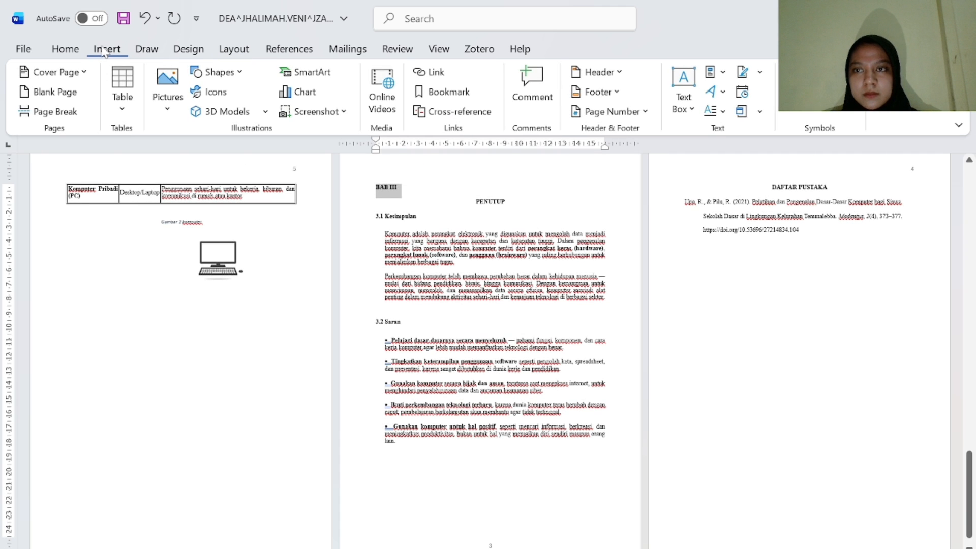
left_click(65, 49)
left_click(344, 102)
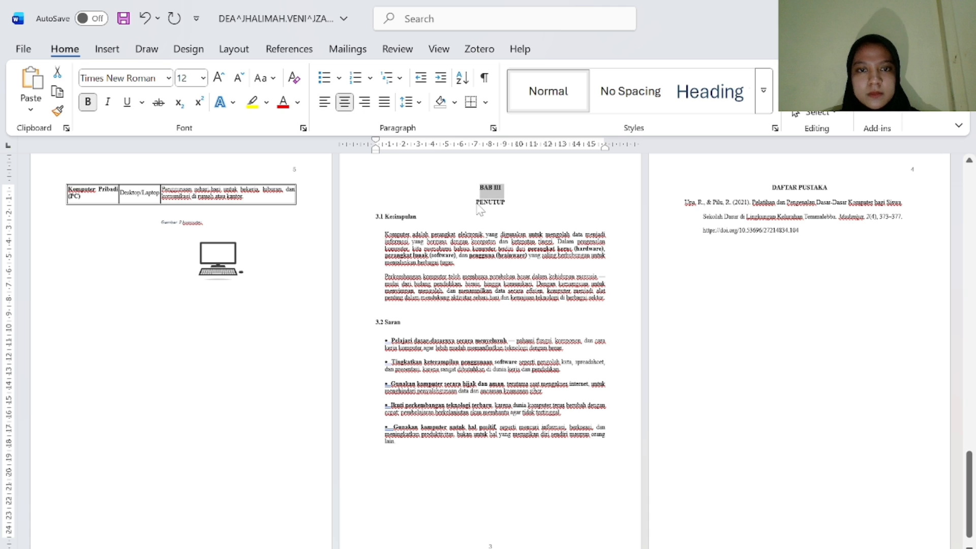
Set the Section 5 page numbering to start at 6 for the BAB III page.
scroll(488, 351, "down", 1)
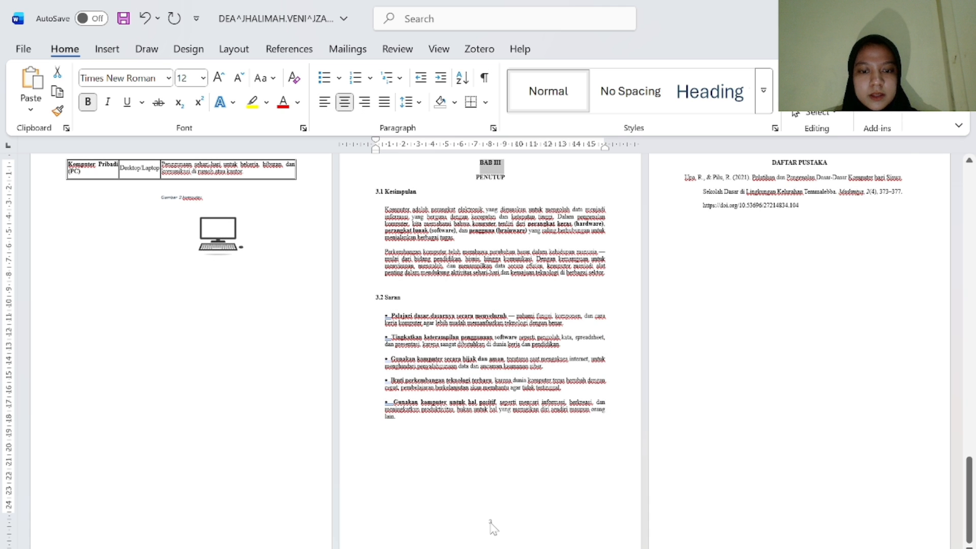
scroll(488, 351, "up", 4)
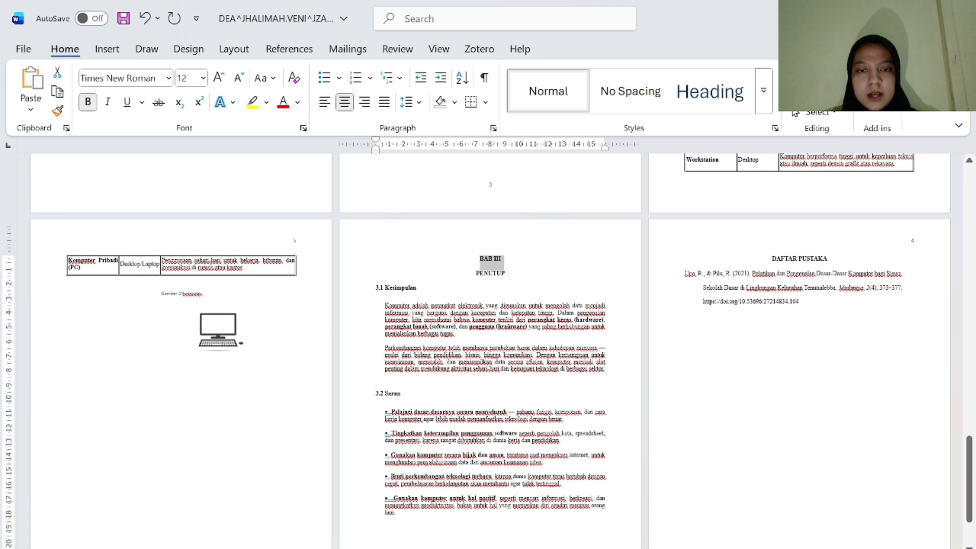
scroll(488, 351, "down", 4)
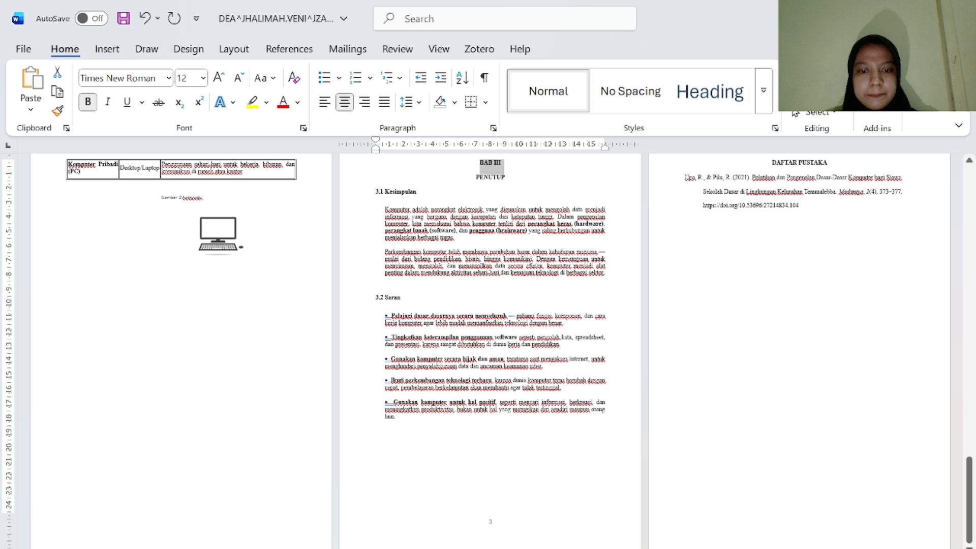
double_click(501, 517)
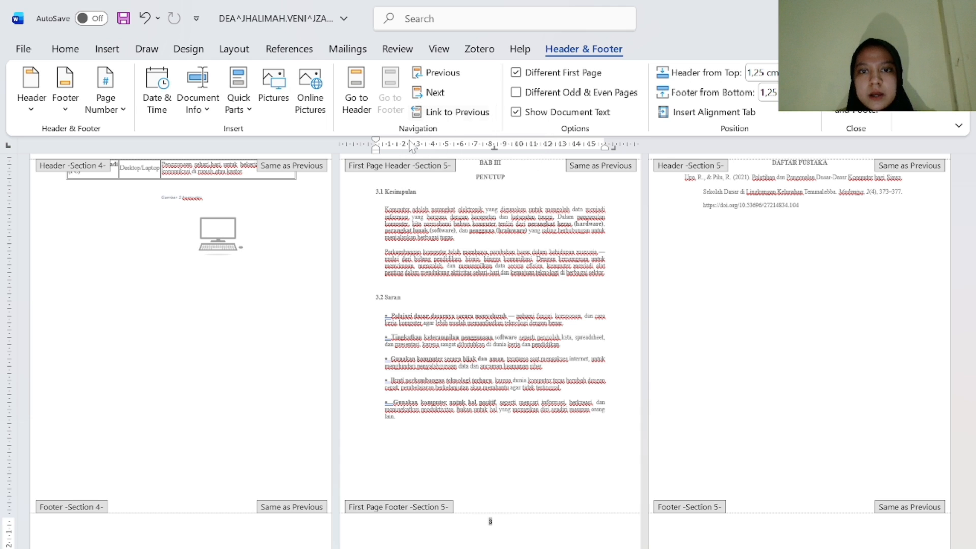
left_click(115, 105)
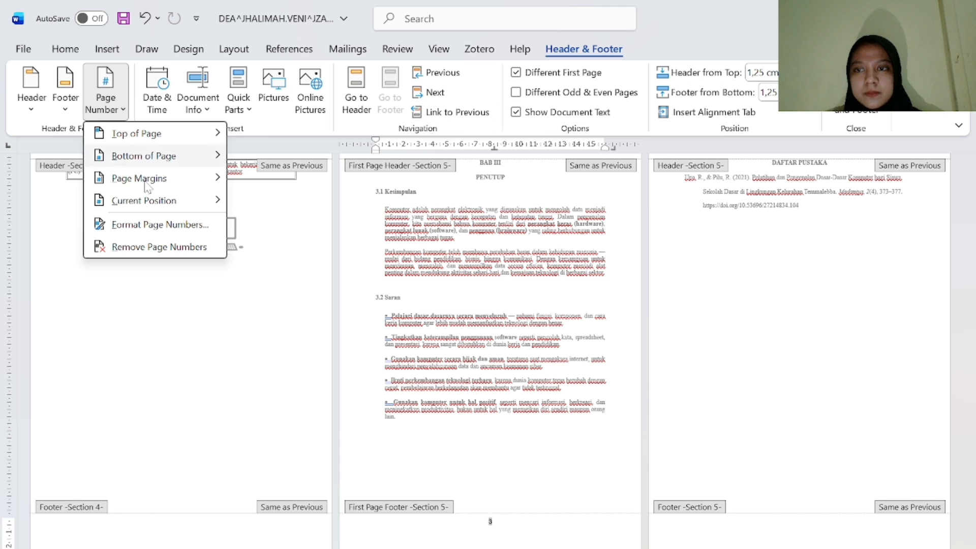
left_click(159, 224)
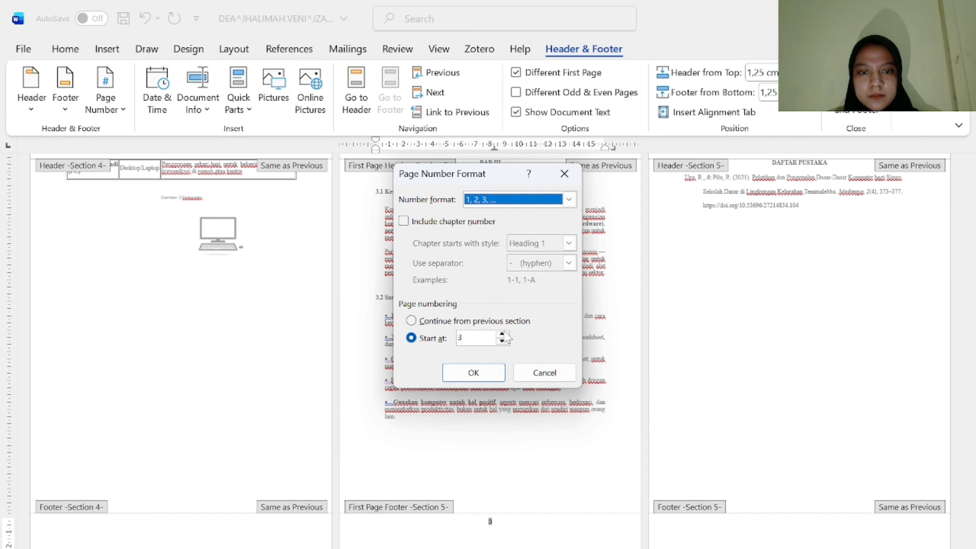
left_click(505, 337)
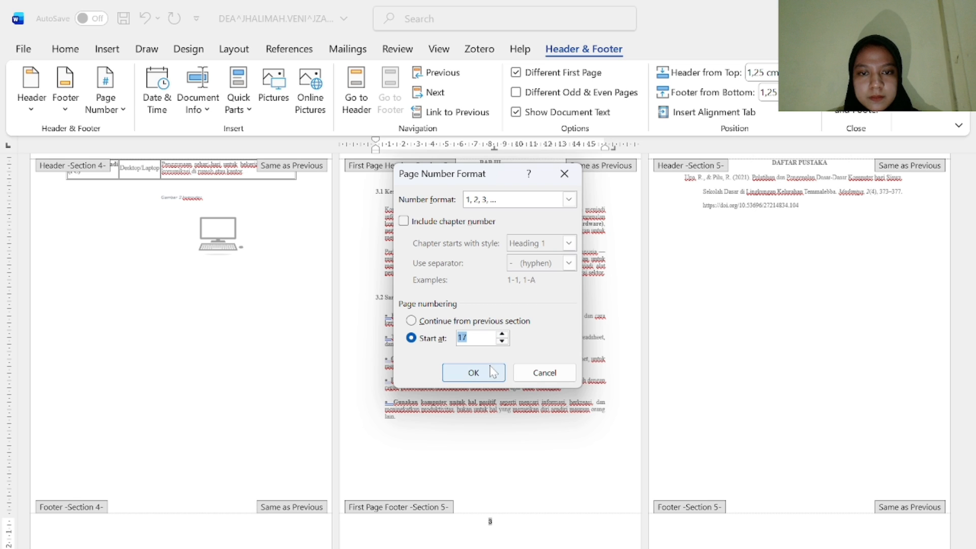
left_click(502, 335)
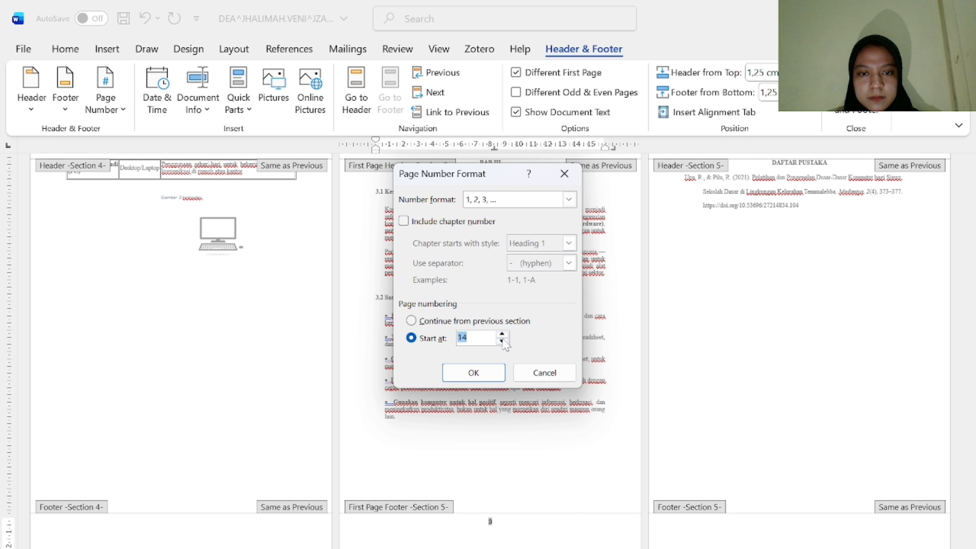
left_click(487, 373)
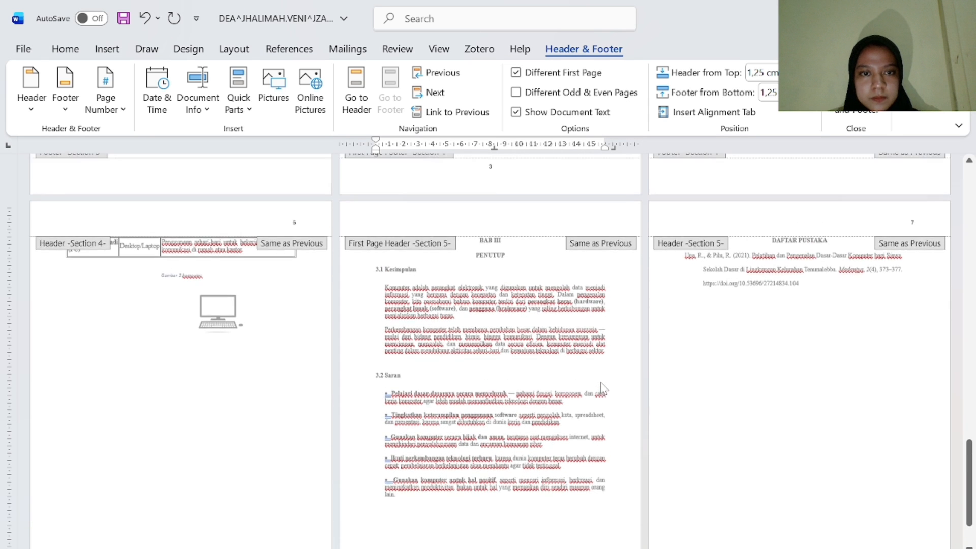
Remove the page number from the Section 5 header on the DAFTAR PUSTAKA page.
scroll(850, 381, "up", 2)
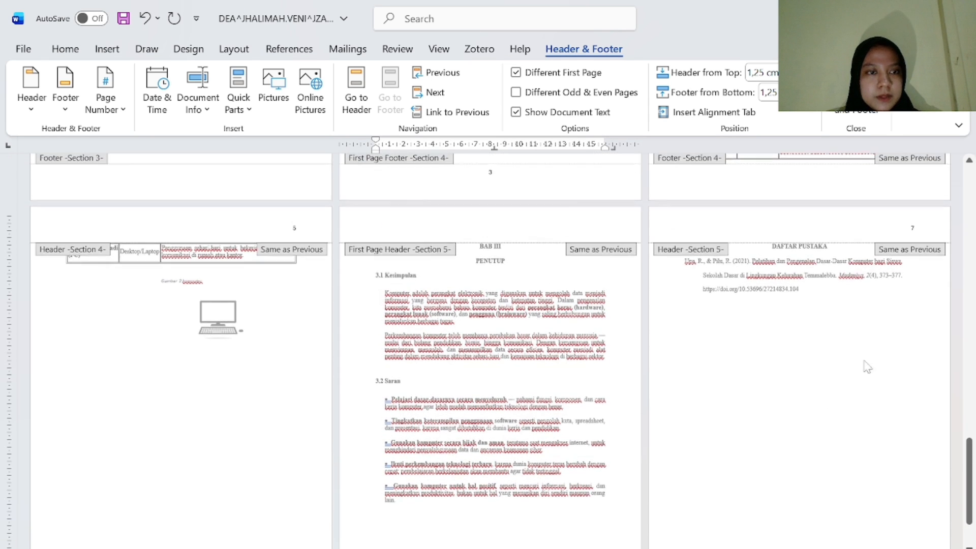
double_click(913, 232)
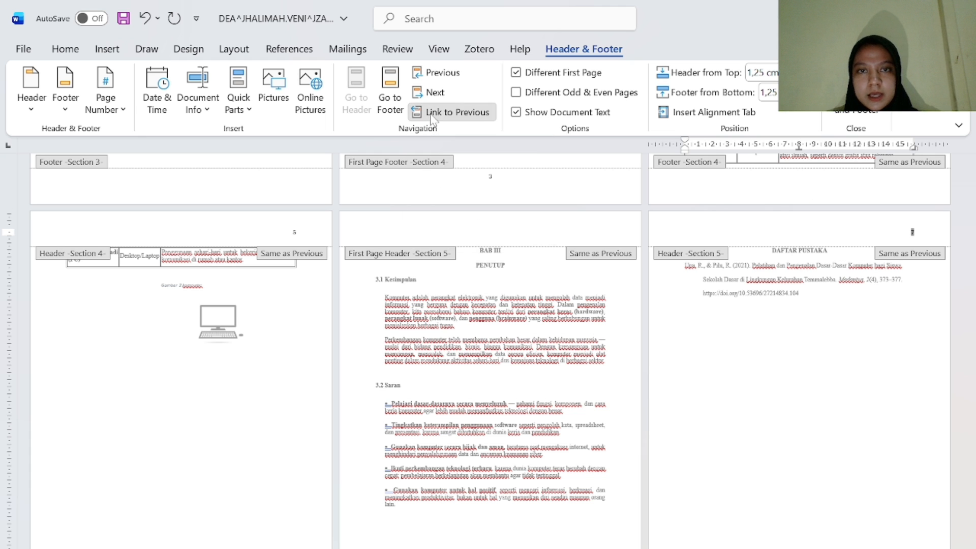
scroll(315, 122, "down", 1)
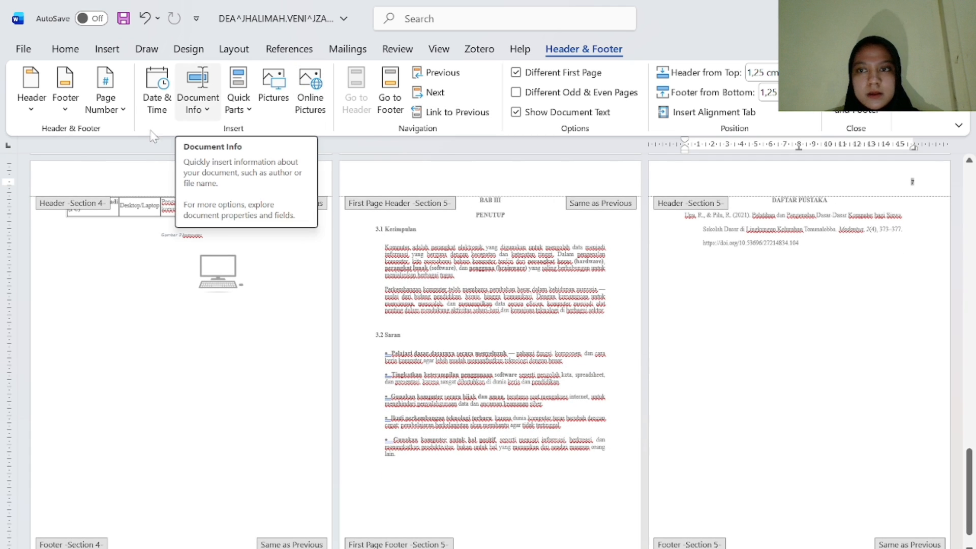
left_click(106, 100)
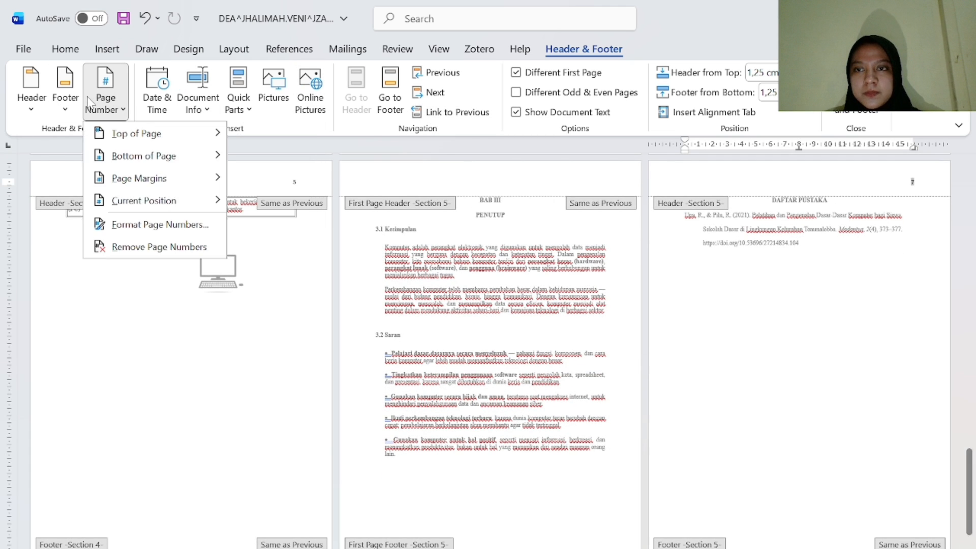
left_click(186, 248)
Insert a centered Plain Number 2 page number at the bottom of the DAFTAR PUSTAKA page and return to the body text.
left_click(114, 105)
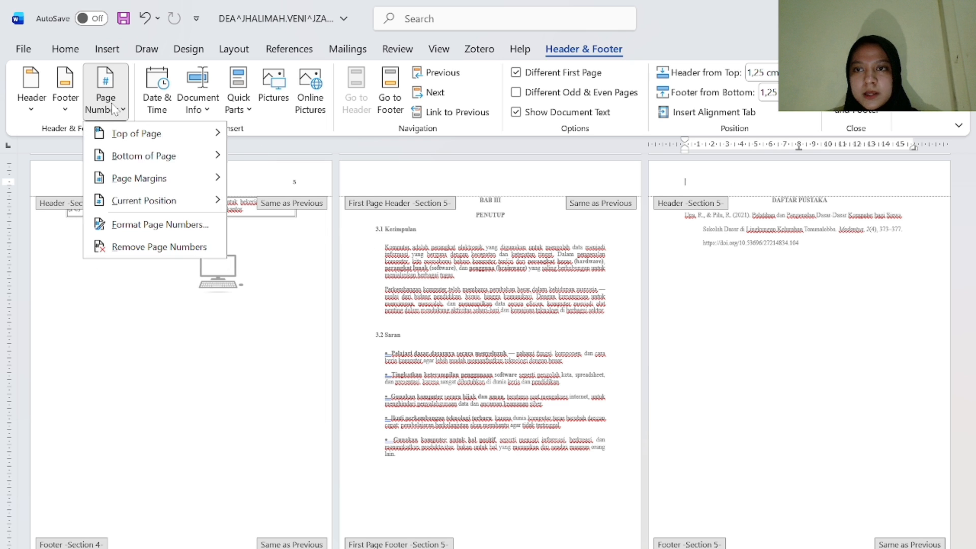
mouse_move(130, 162)
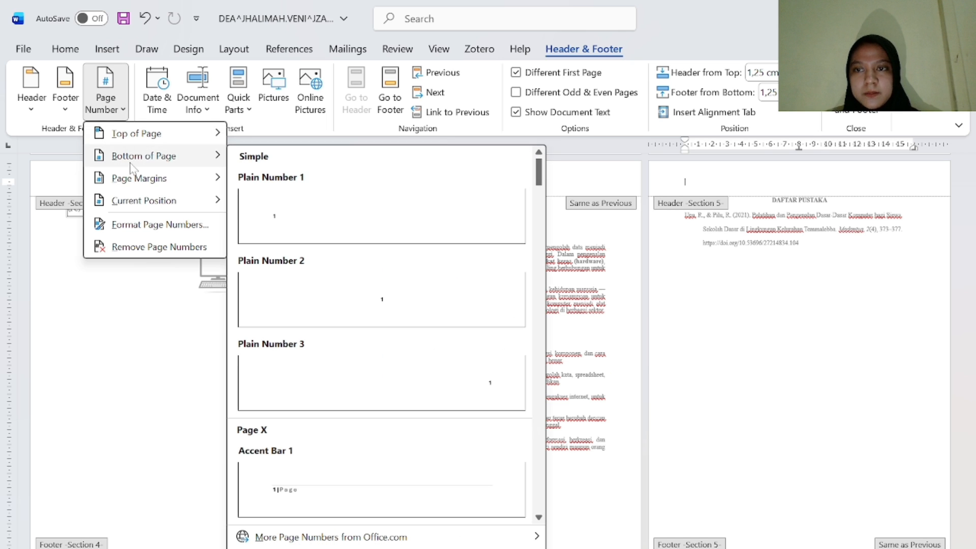
left_click(353, 320)
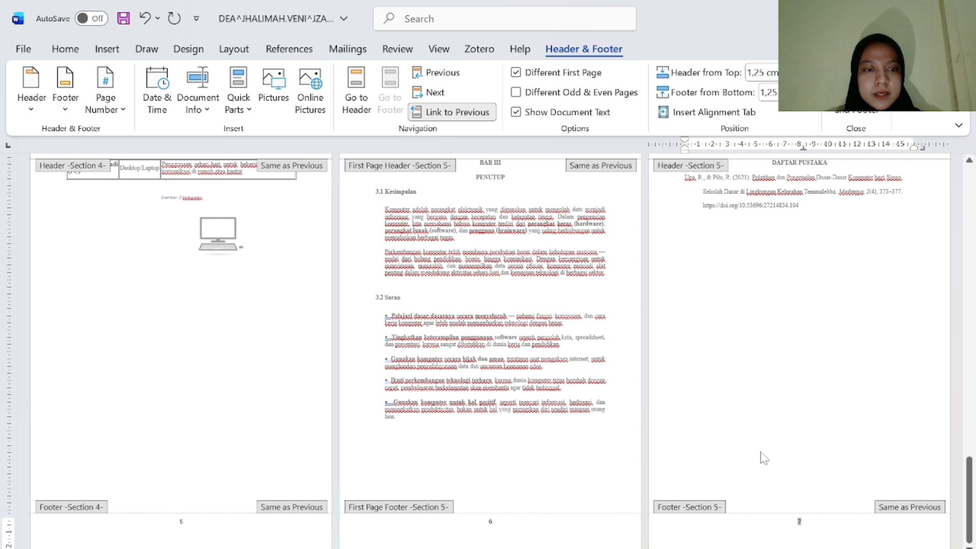
scroll(510, 463, "up", 1)
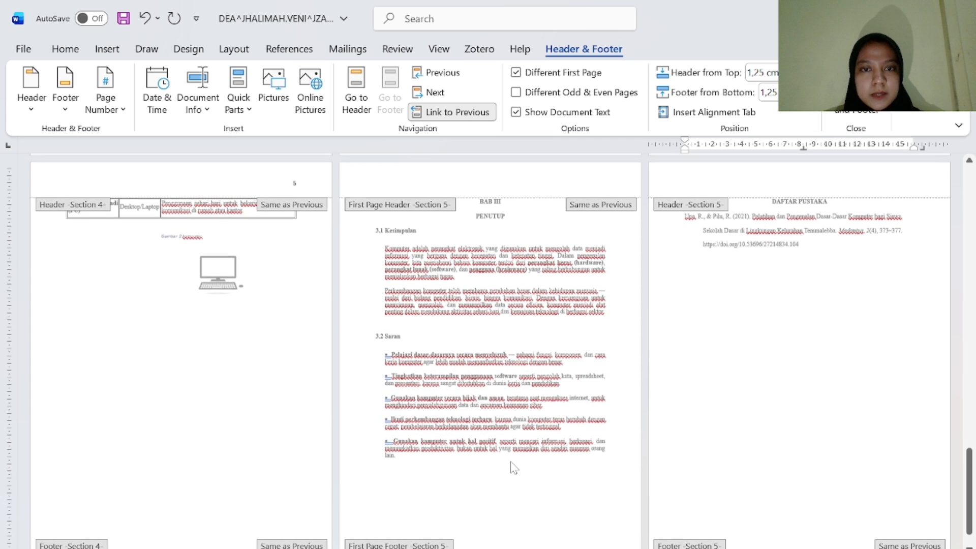
scroll(514, 466, "down", 1)
double_click(739, 452)
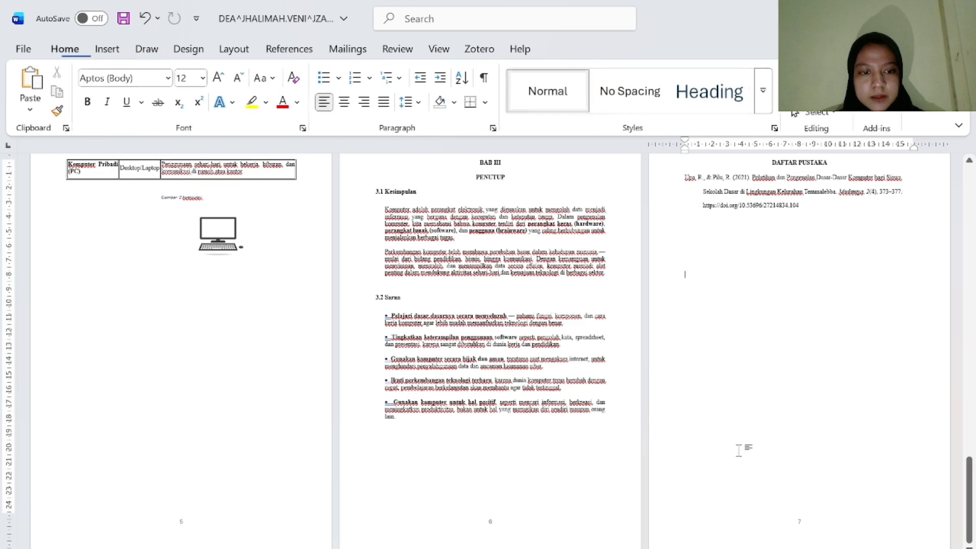
Review the page numbers from the cover and front matter through the BAB I and BAB II pages.
scroll(739, 451, "up", 2)
scroll(738, 450, "down", 2)
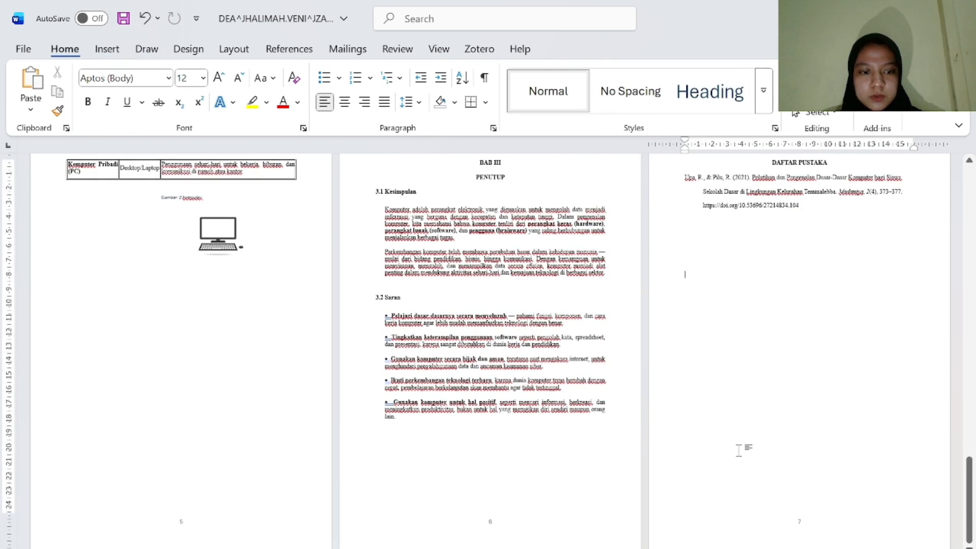
scroll(739, 451, "up", 12)
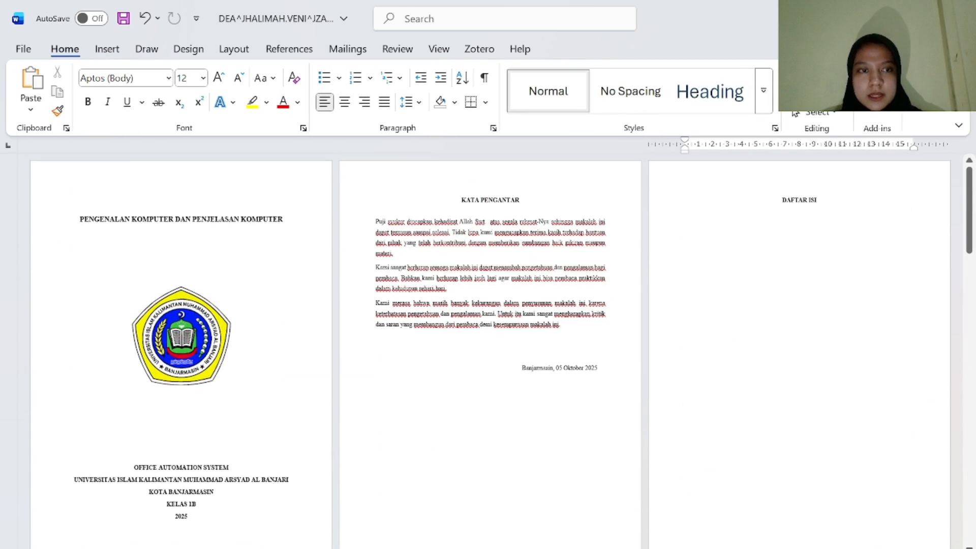
scroll(528, 374, "down", 5)
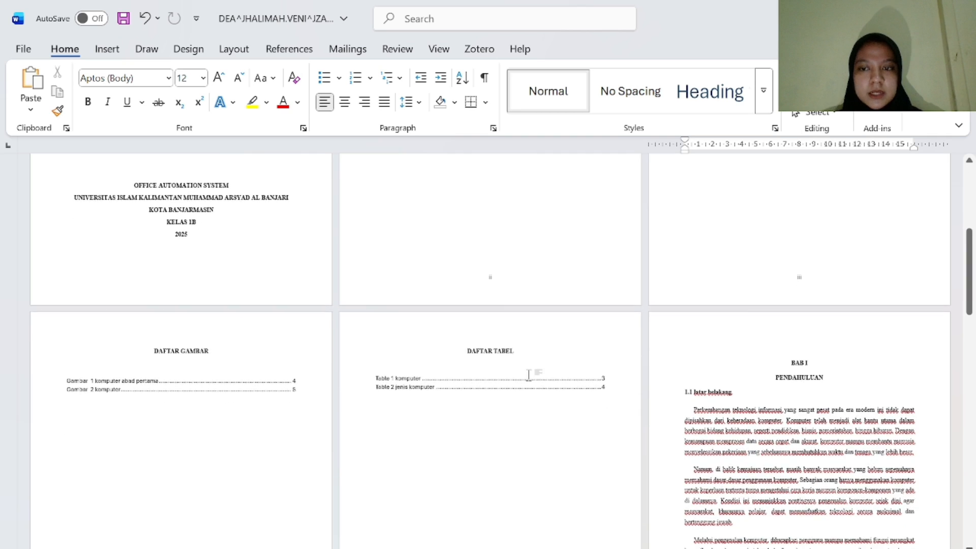
scroll(528, 374, "down", 4)
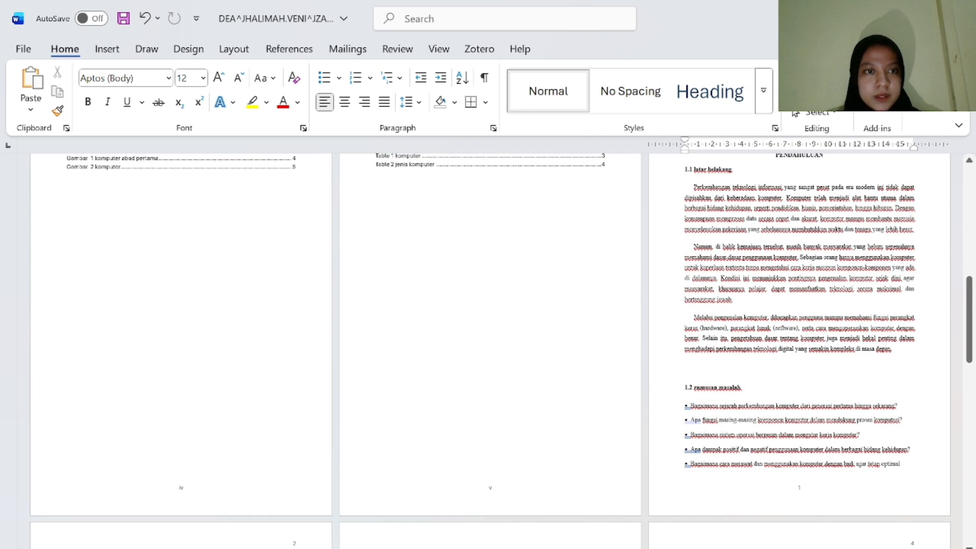
scroll(585, 430, "up", 1)
scroll(712, 430, "down", 2)
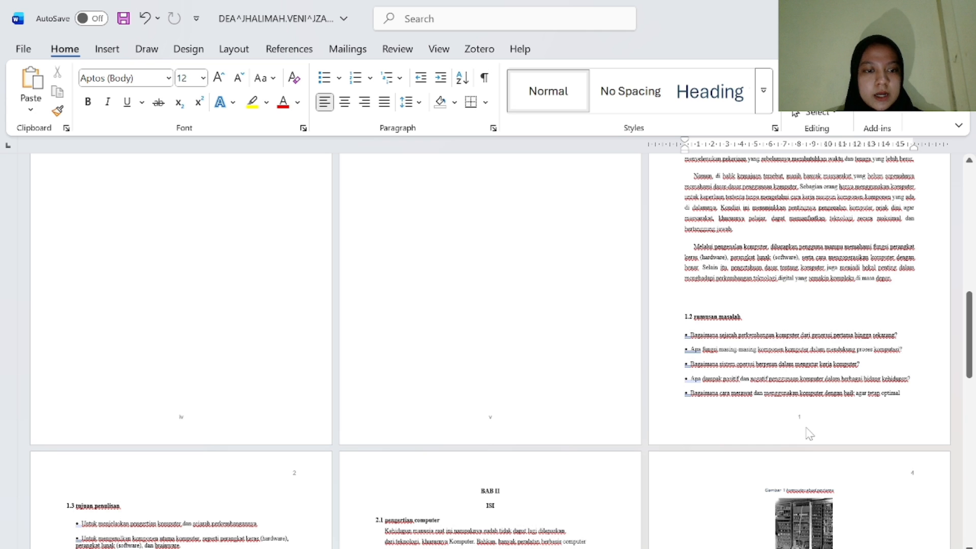
scroll(808, 434, "down", 4)
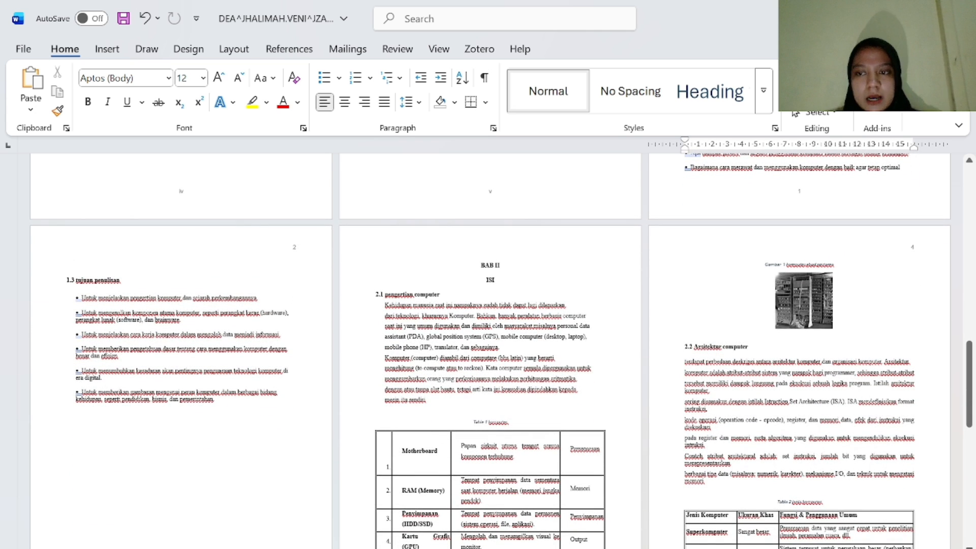
scroll(603, 429, "down", 3)
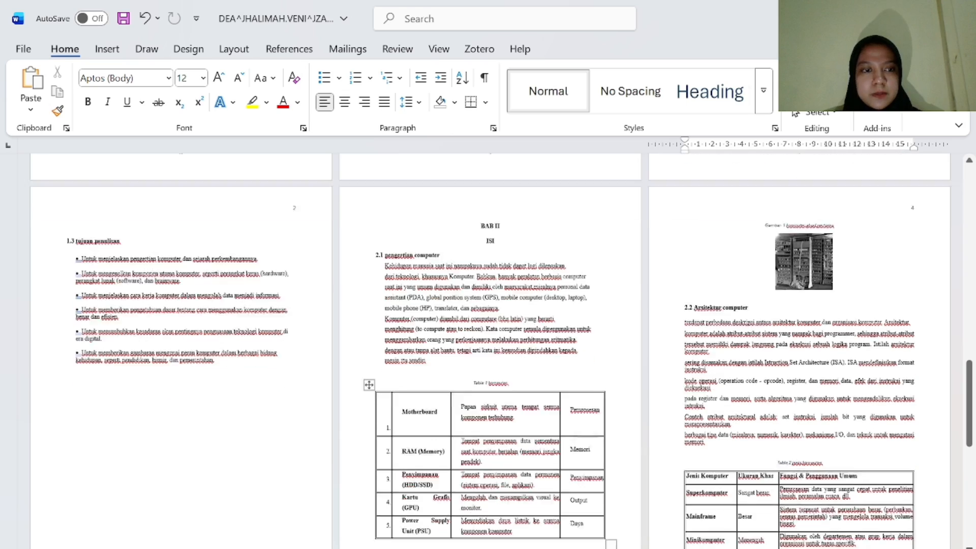
scroll(604, 429, "up", 2)
scroll(603, 429, "down", 3)
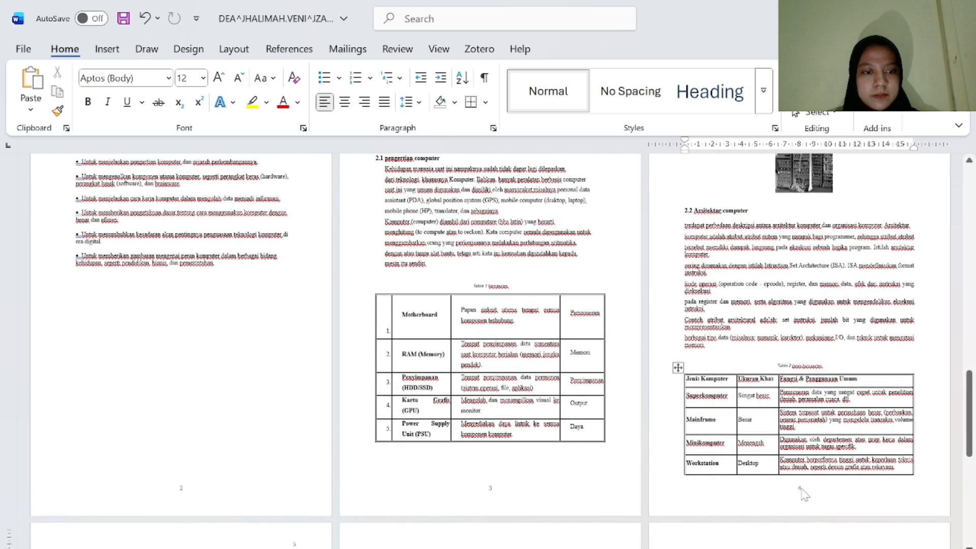
Unlink the Section 4 footer from the previous section and remove its page numbers.
left_click(802, 492)
double_click(800, 491)
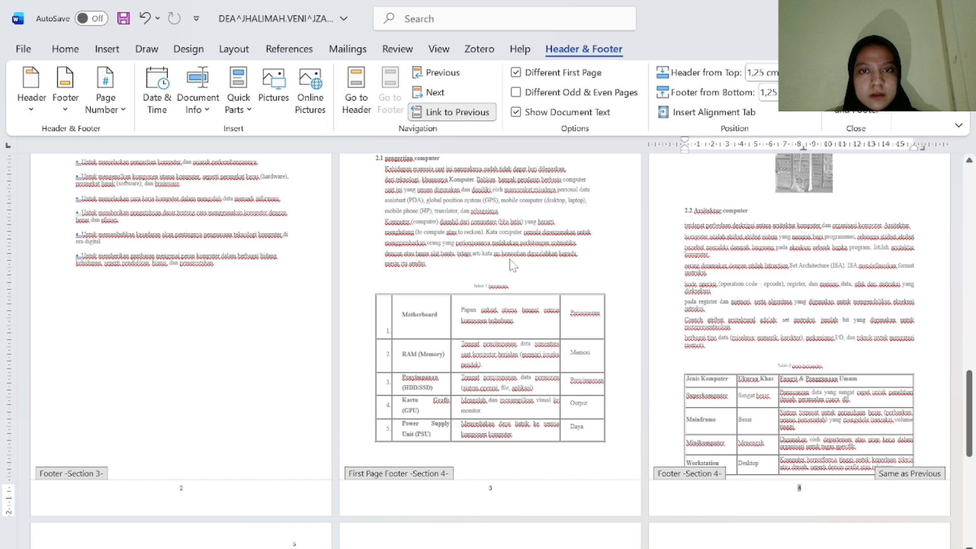
left_click(437, 112)
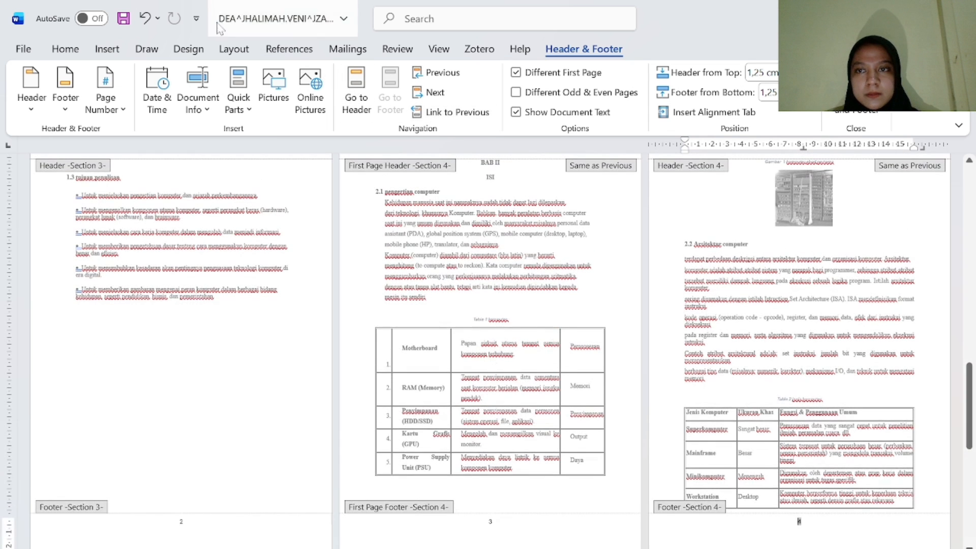
left_click(105, 96)
left_click(152, 243)
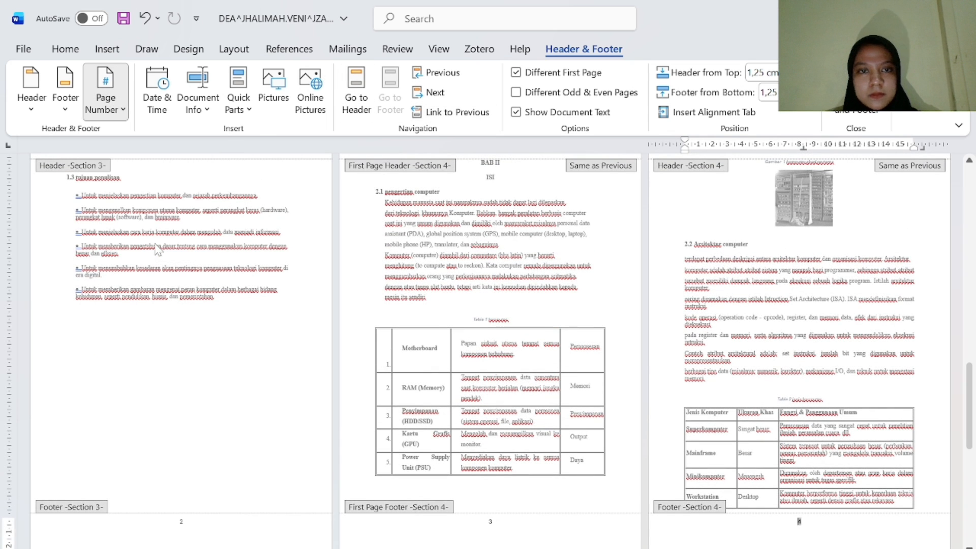
Check the headers and footers of the front matter, chapter and bibliography pages for their page numbers.
scroll(660, 391, "up", 2)
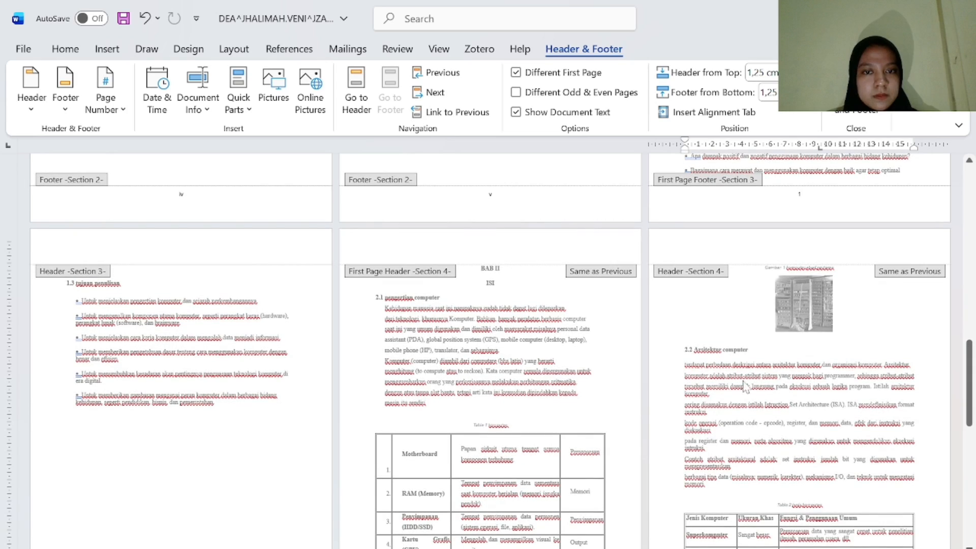
scroll(552, 409, "down", 10)
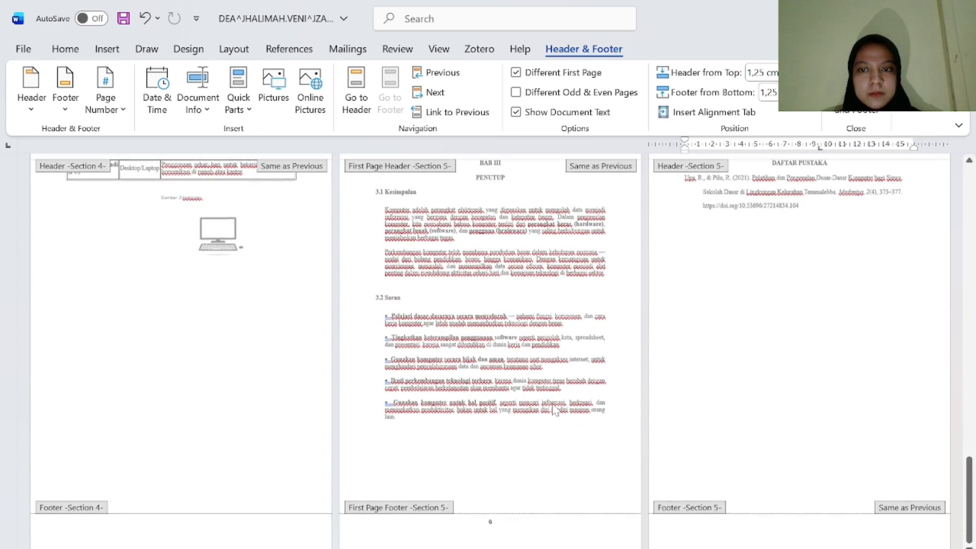
scroll(698, 295, "up", 10)
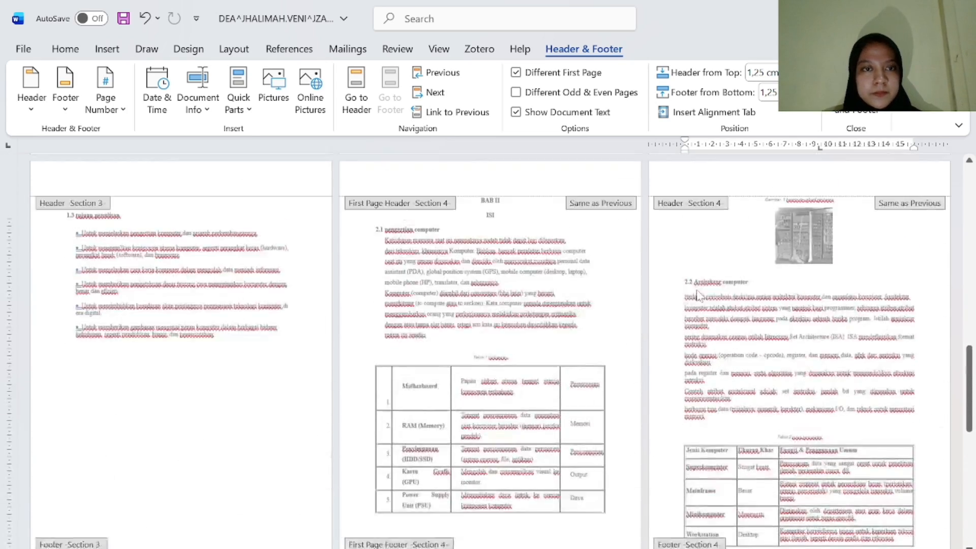
scroll(698, 294, "up", 6)
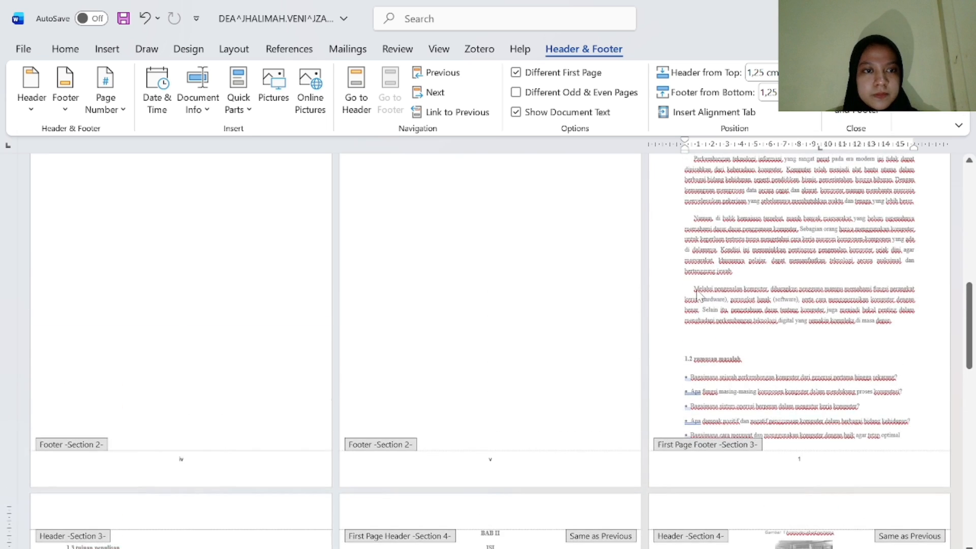
scroll(698, 295, "down", 5)
scroll(532, 344, "up", 6)
scroll(533, 349, "down", 1)
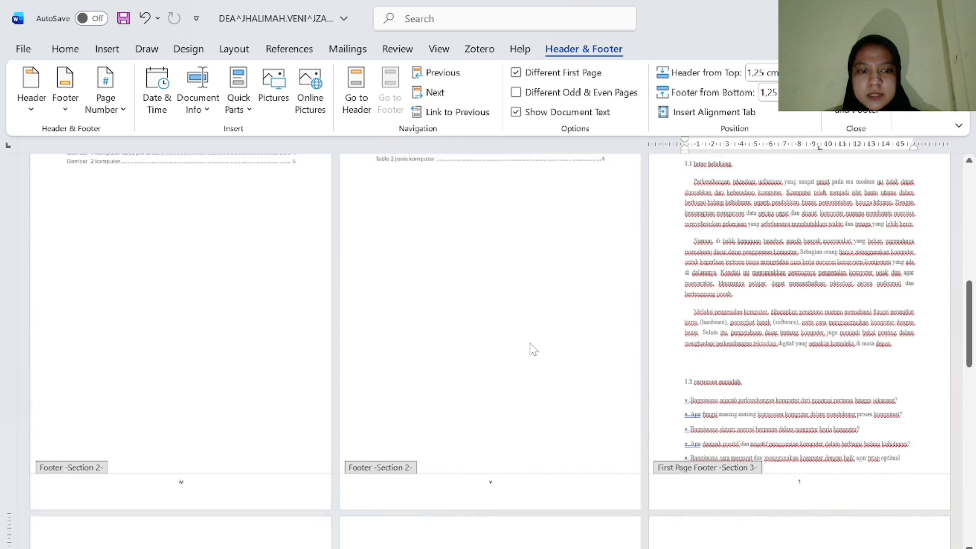
scroll(532, 346, "down", 1)
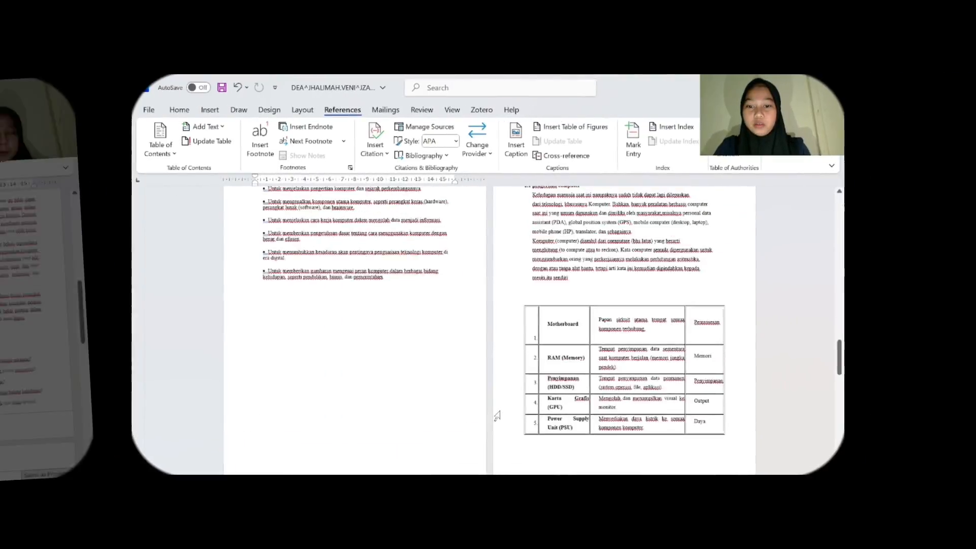
Look through the DAFTAR ISI, DAFTAR GAMBAR, DAFTAR TABEL, BAB I and BAB II pages to locate the pictures and tables.
scroll(499, 466, "down", 1)
scroll(505, 460, "up", 5)
scroll(504, 460, "up", 10)
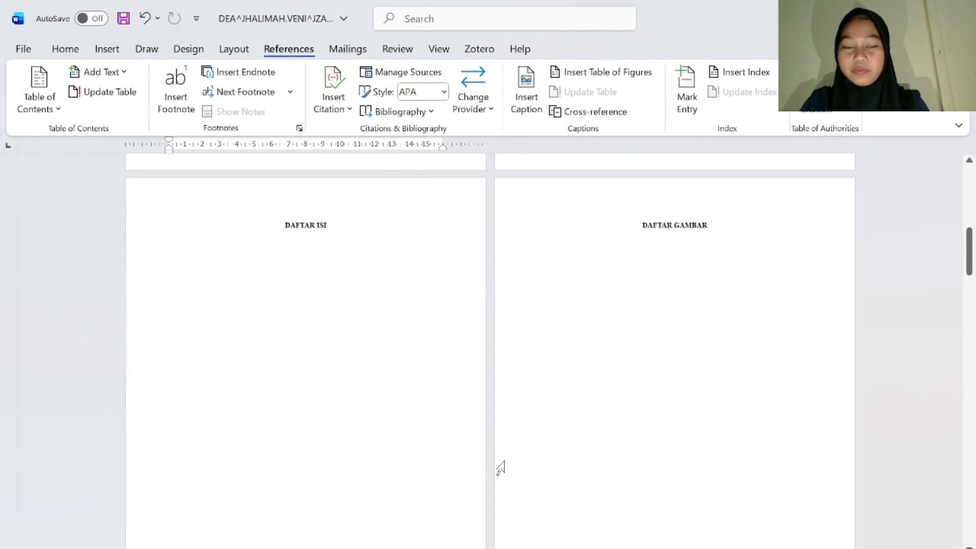
left_click(537, 355)
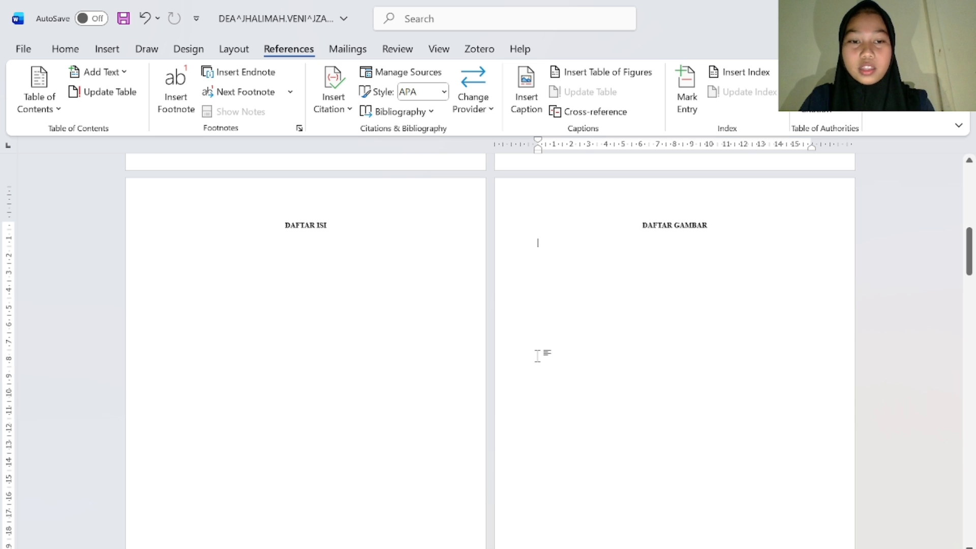
scroll(537, 355, "down", 5)
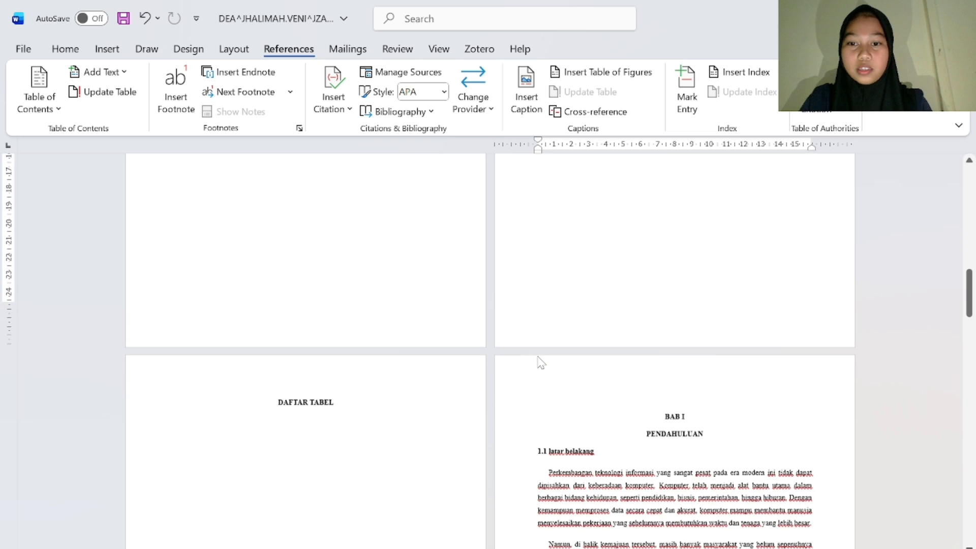
scroll(541, 362, "down", 3)
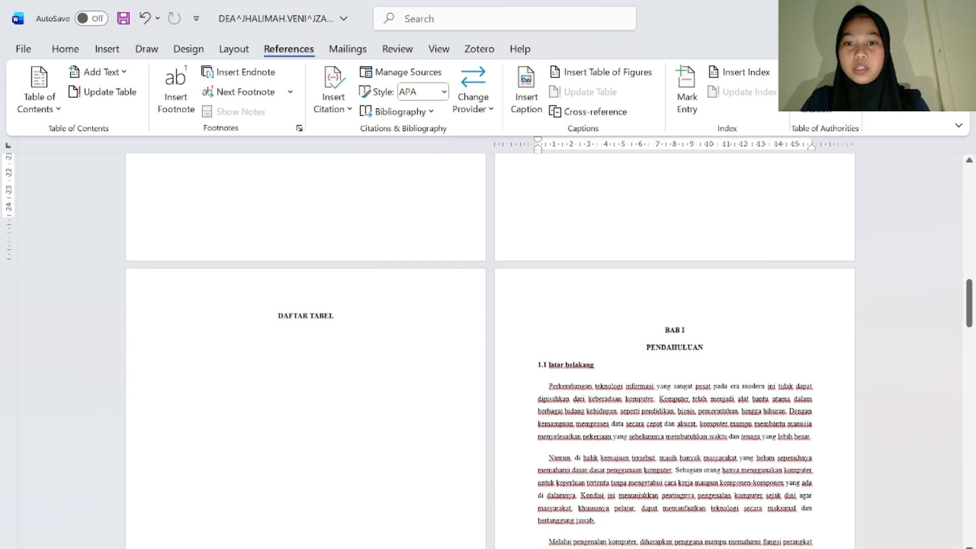
scroll(538, 359, "up", 8)
scroll(538, 353, "down", 8)
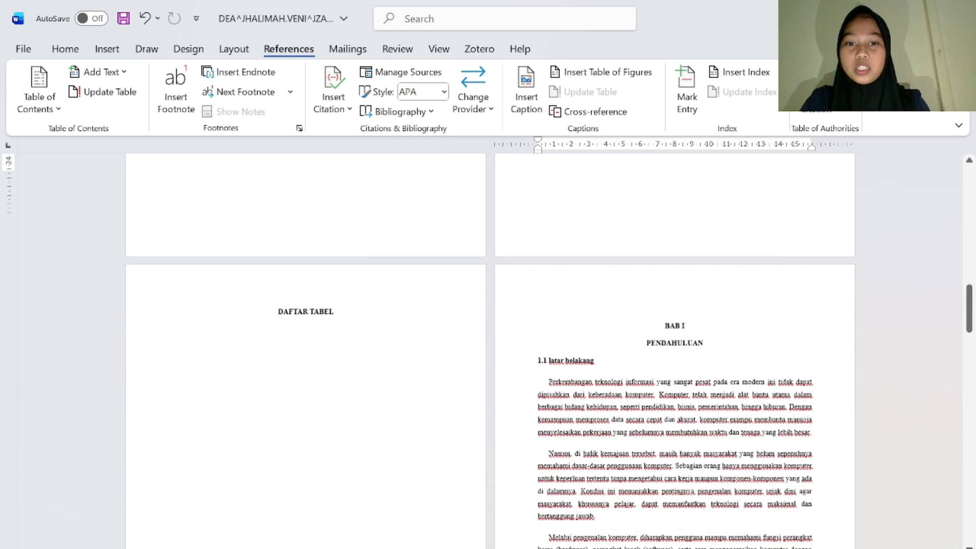
scroll(537, 360, "down", 2)
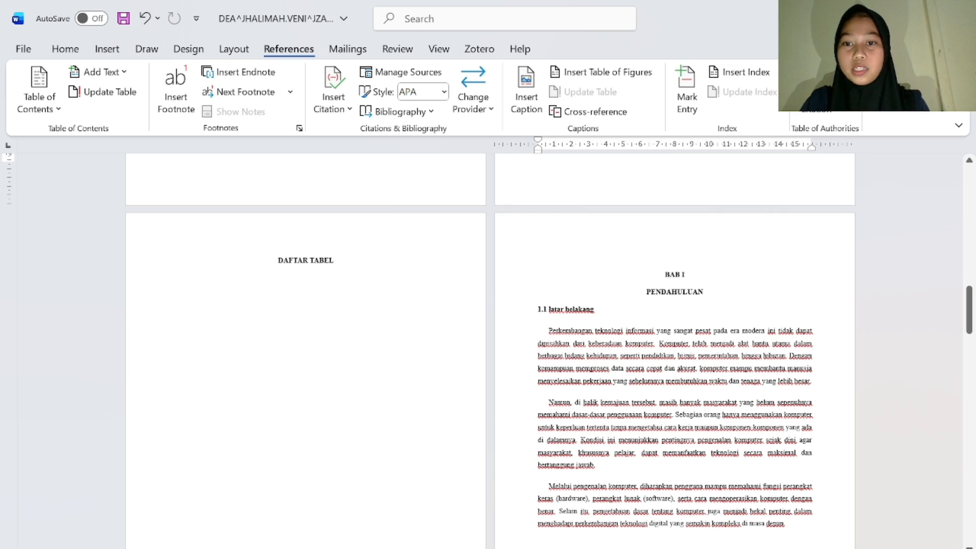
scroll(538, 360, "down", 14)
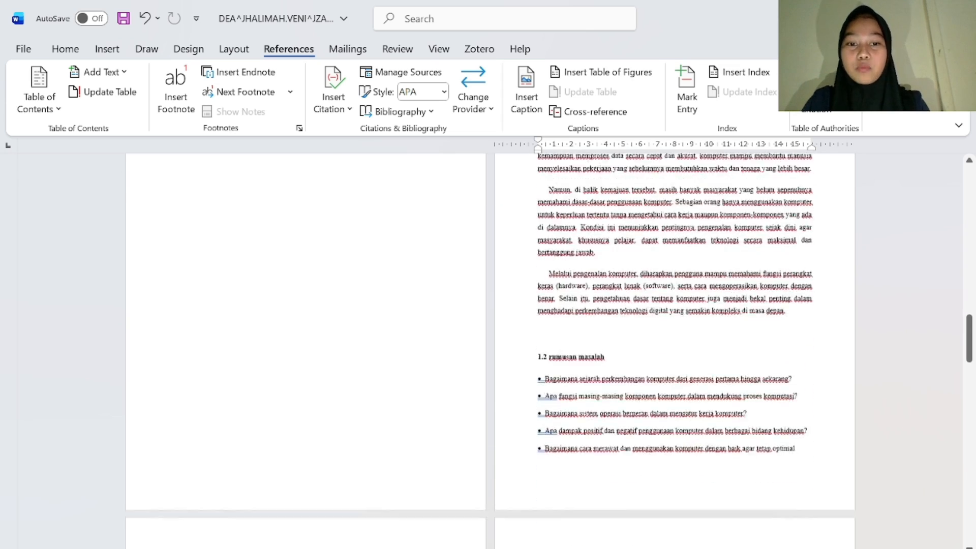
scroll(510, 370, "down", 9)
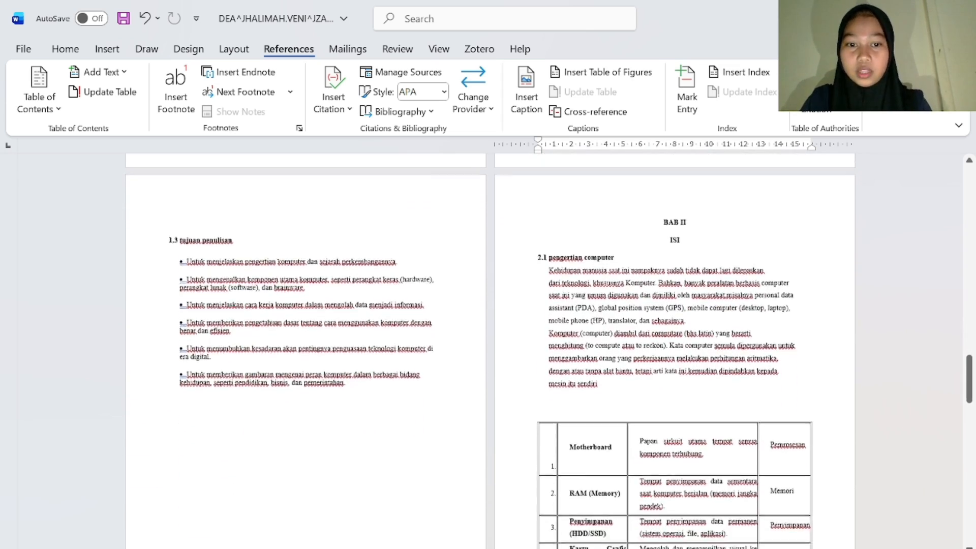
scroll(516, 345, "down", 10)
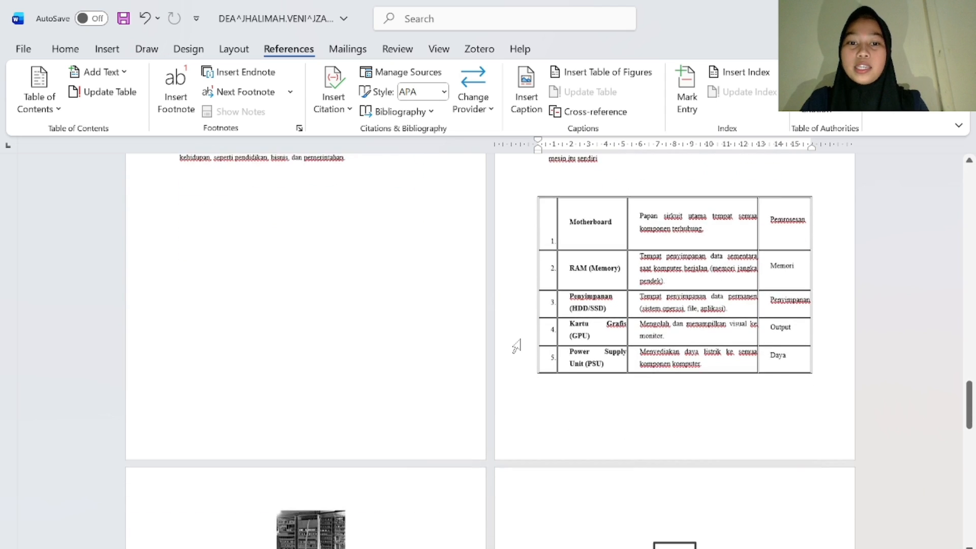
scroll(516, 346, "down", 1)
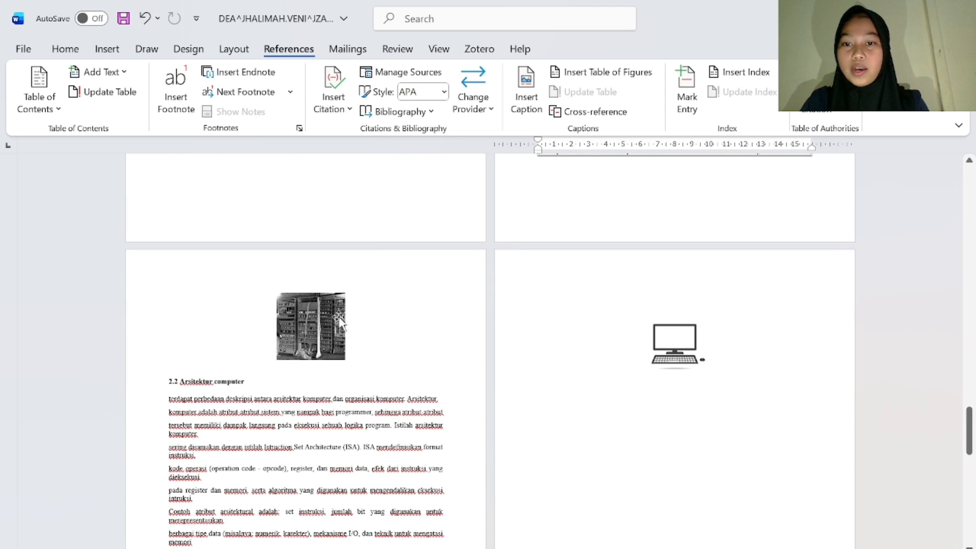
Caption the old computer picture above section 2.2 as "Gambar 1 komputer abad pertama", using the Gambar label positioned above the picture.
left_click(301, 316)
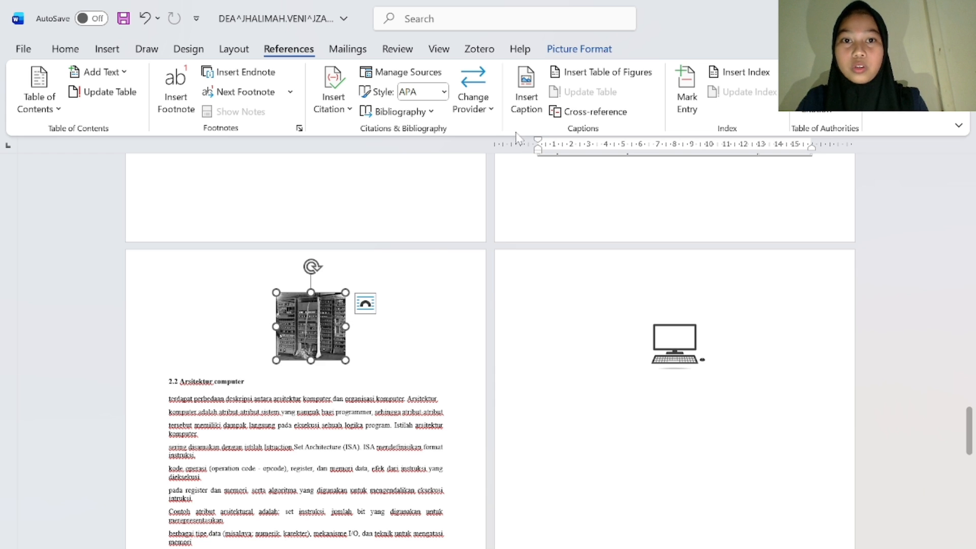
left_click(526, 101)
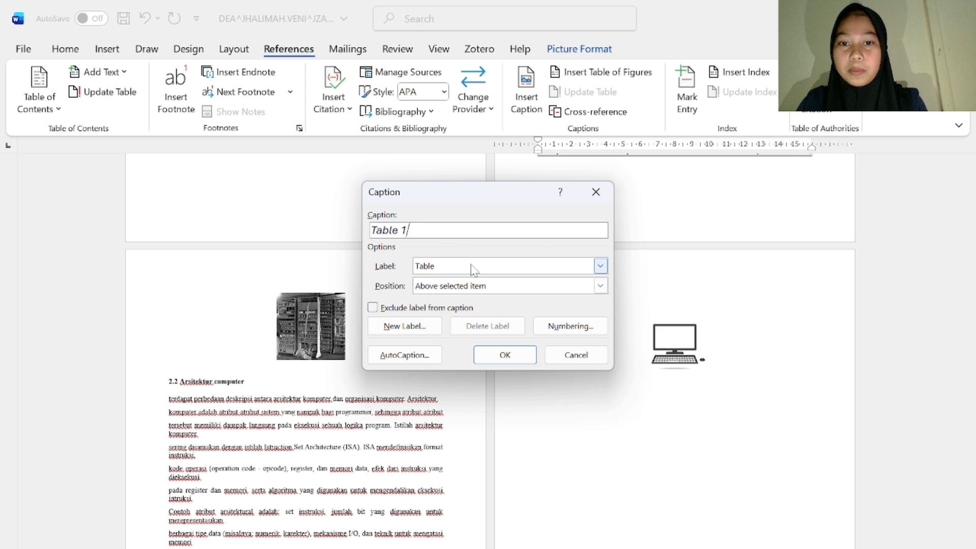
left_click(601, 267)
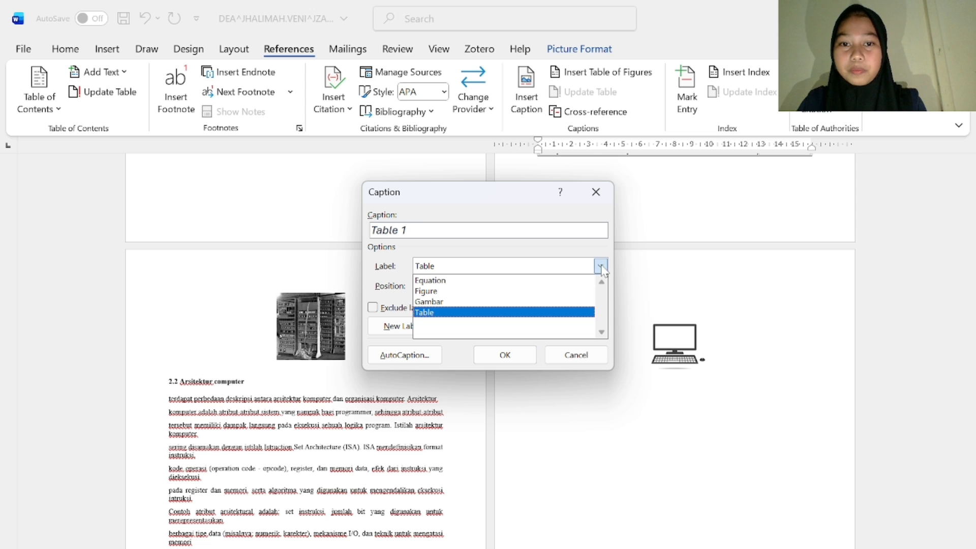
left_click(492, 303)
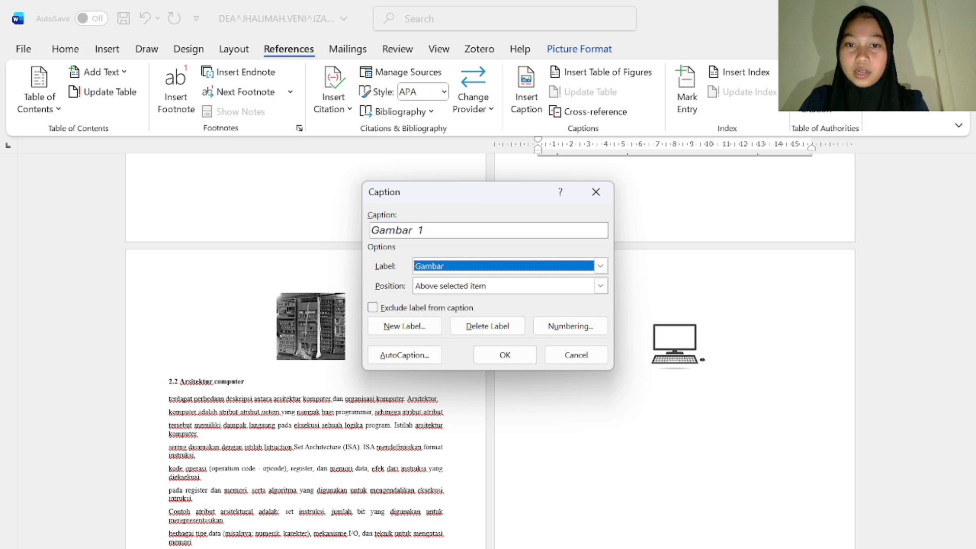
left_click(433, 231)
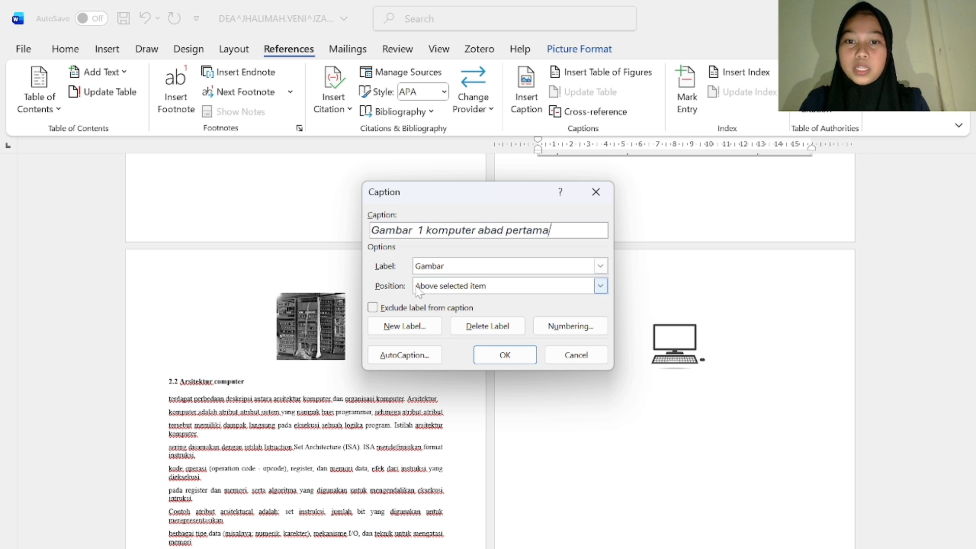
left_click(602, 291)
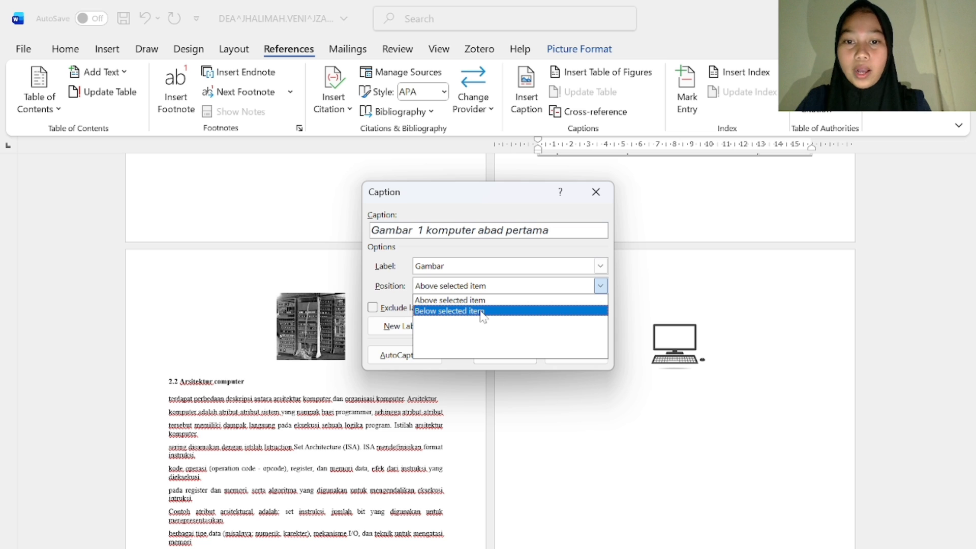
left_click(508, 300)
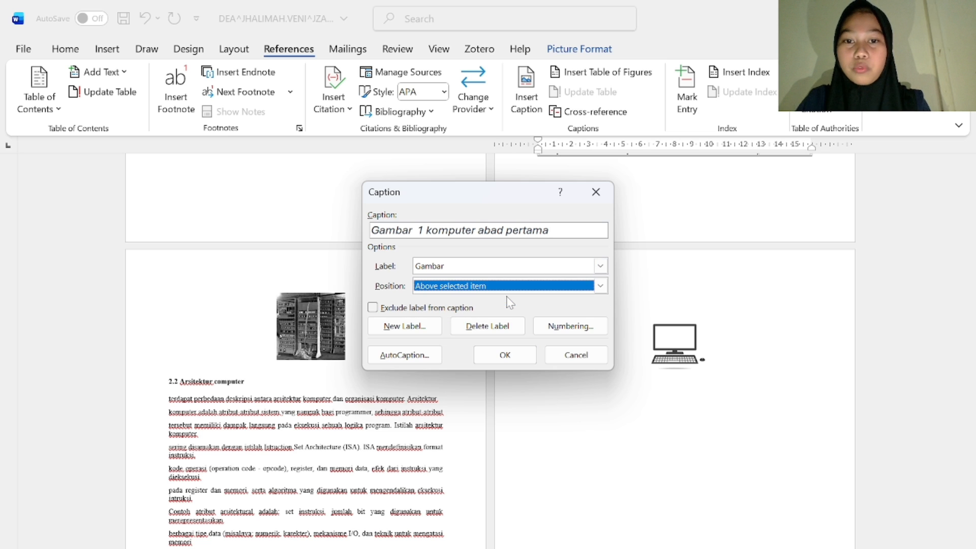
left_click(505, 356)
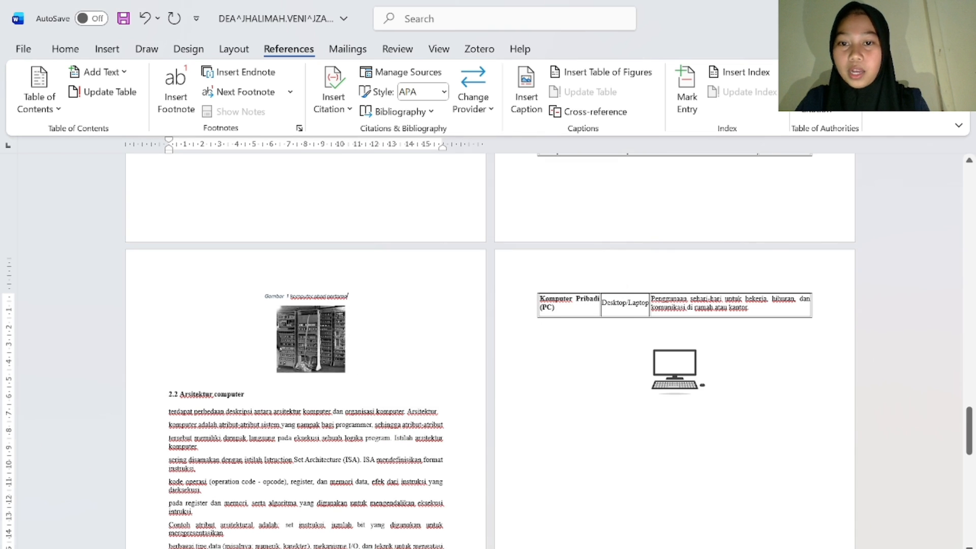
Caption the desktop computer picture as "Gambar 2 komputer", positioned above the picture.
scroll(492, 315, "down", 2)
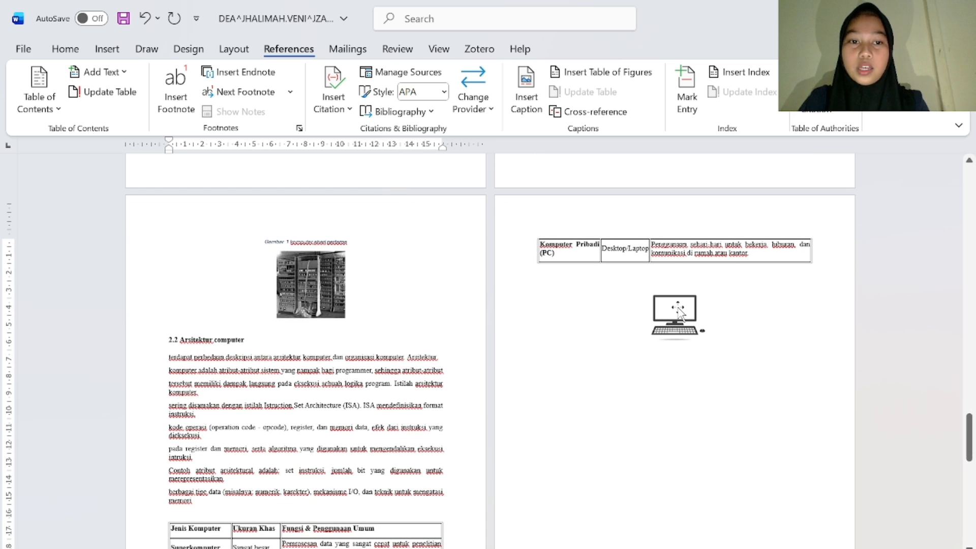
left_click(680, 314)
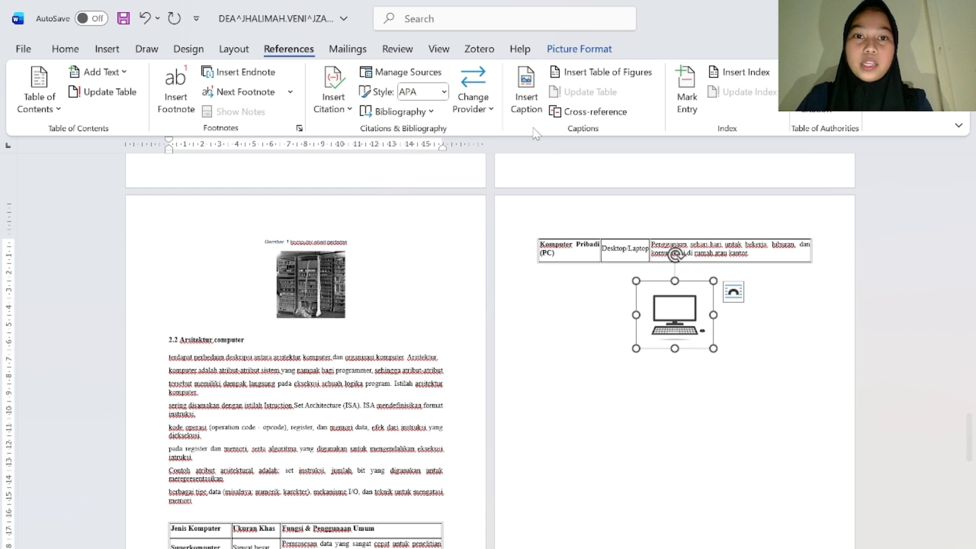
left_click(527, 105)
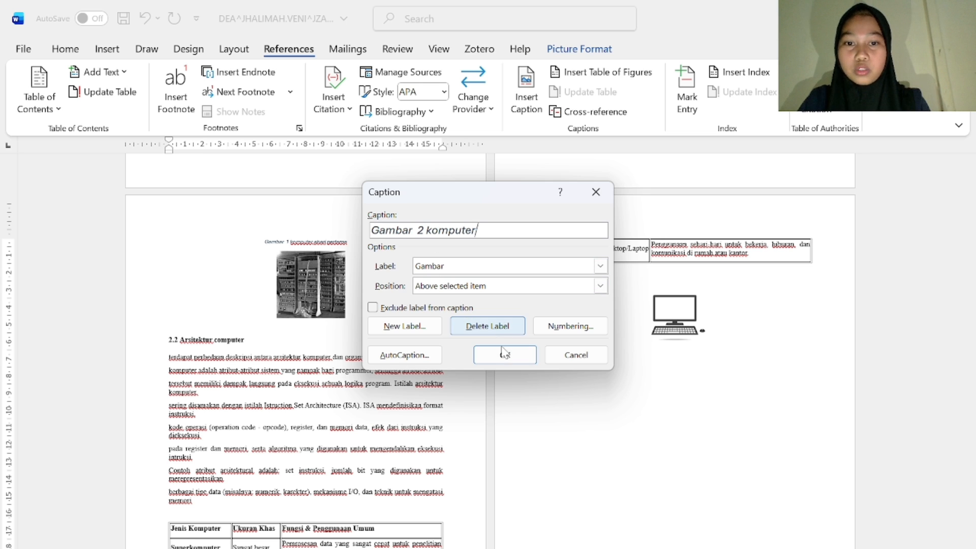
left_click(507, 362)
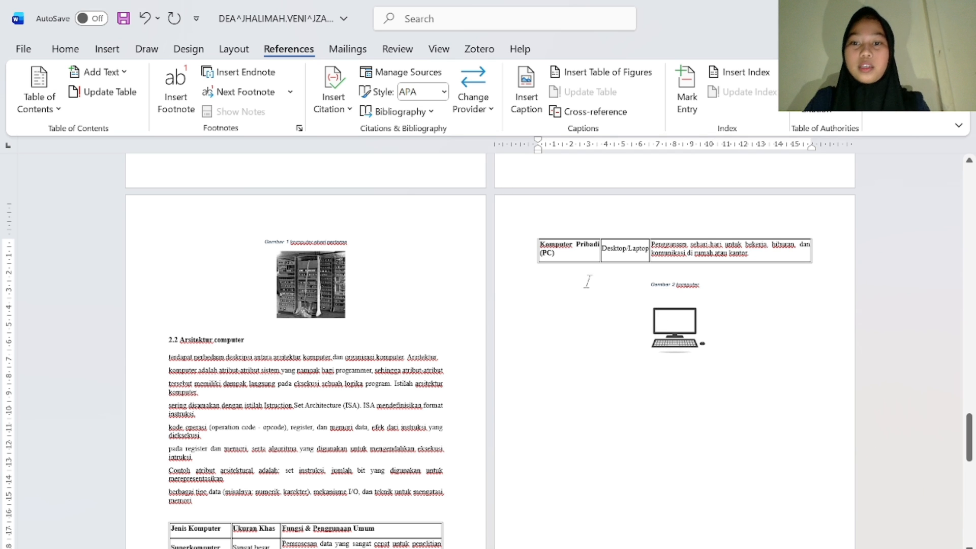
Caption the computer components table as "Table 1 komputer", using the Table label positioned above the table, and centre the caption.
scroll(590, 284, "up", 5)
scroll(592, 288, "up", 9)
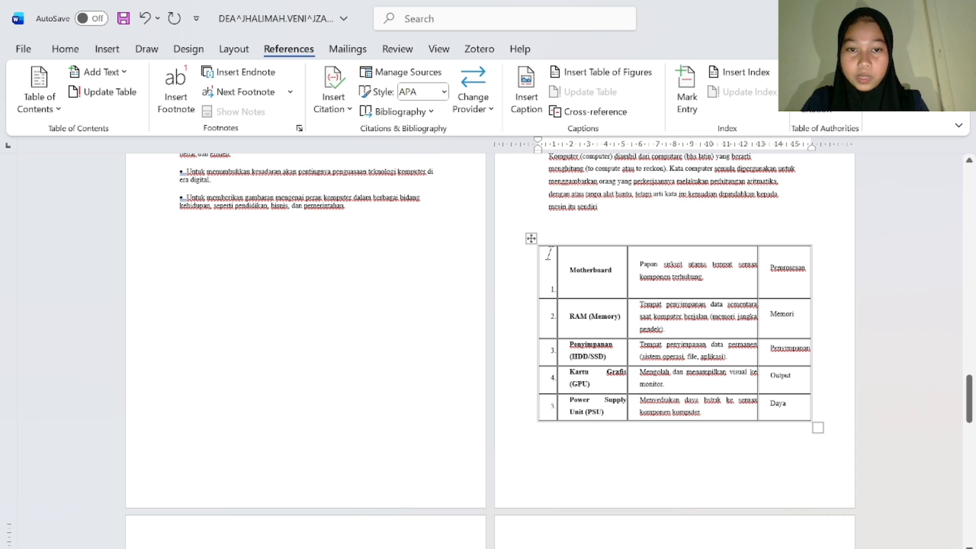
left_click(560, 213)
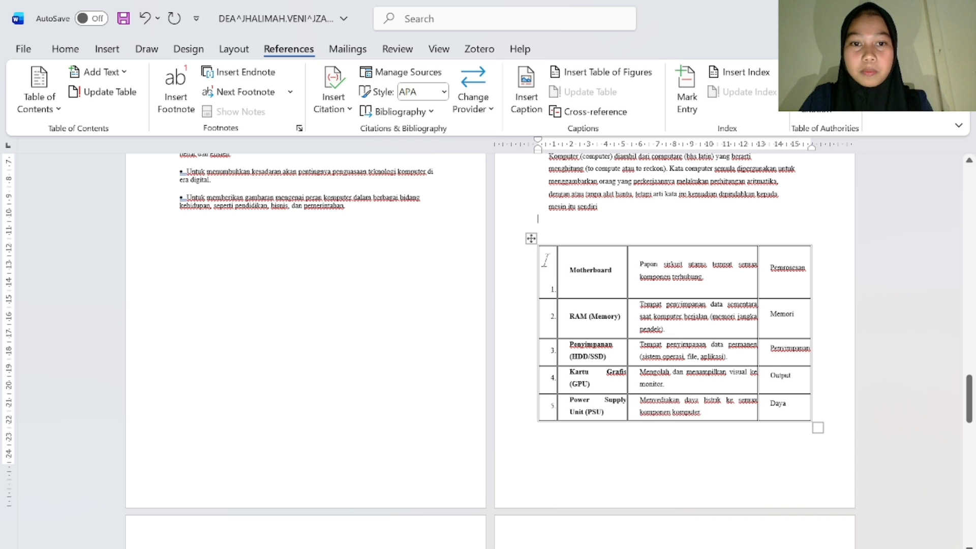
left_click_drag(725, 422, 551, 428)
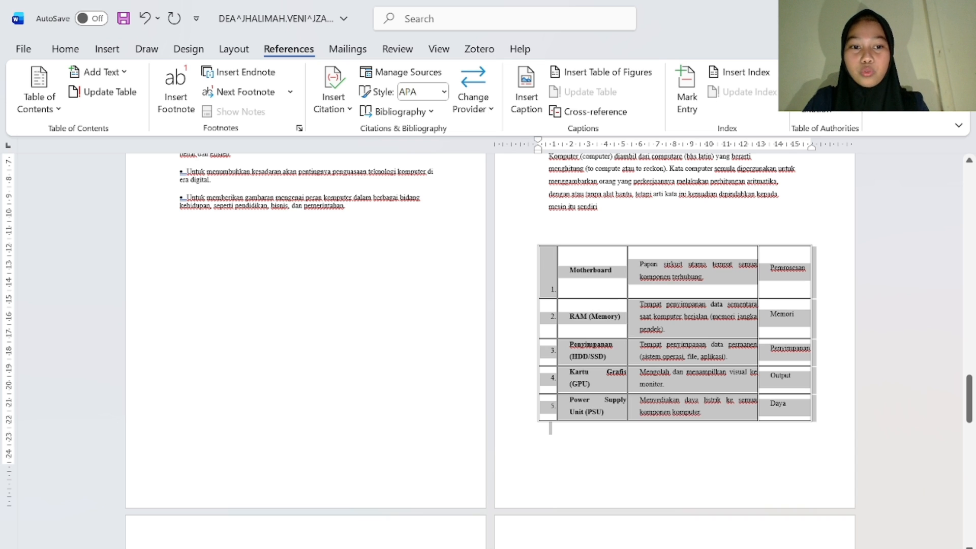
scroll(490, 351, "down", 5)
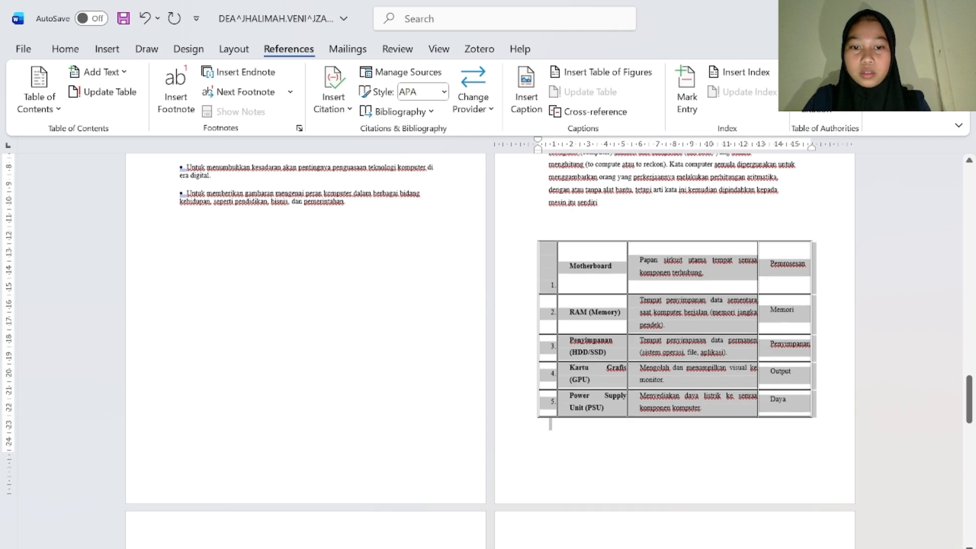
key("shift+Page_Down")
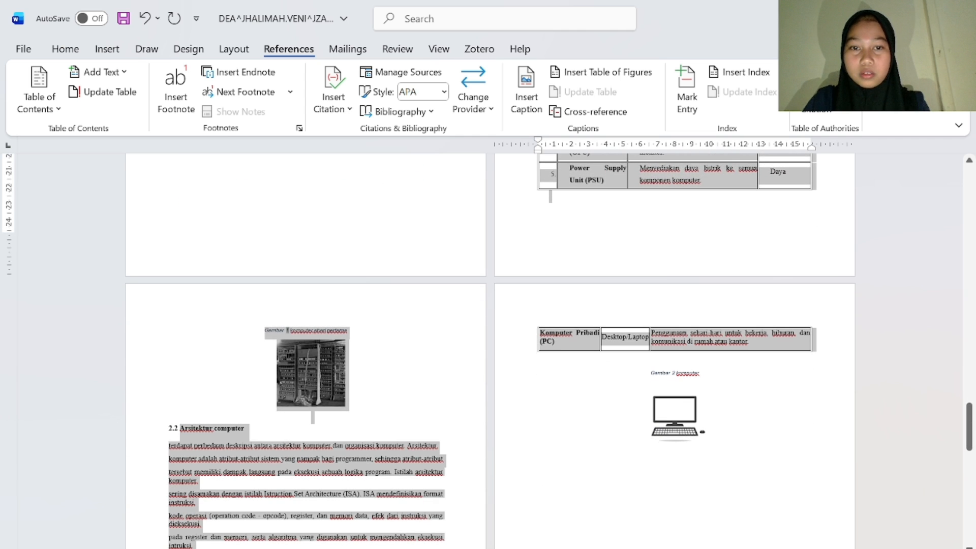
left_click(800, 178)
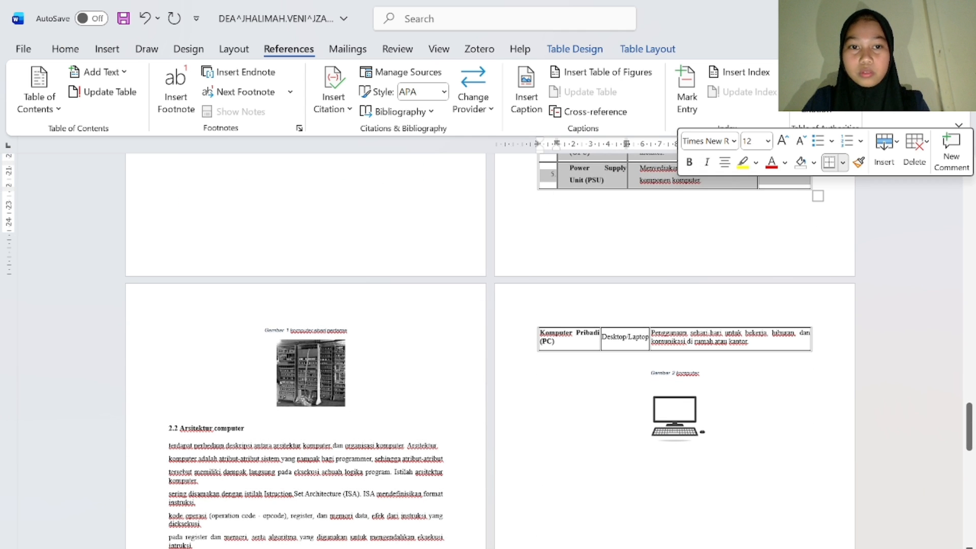
scroll(766, 238, "up", 4)
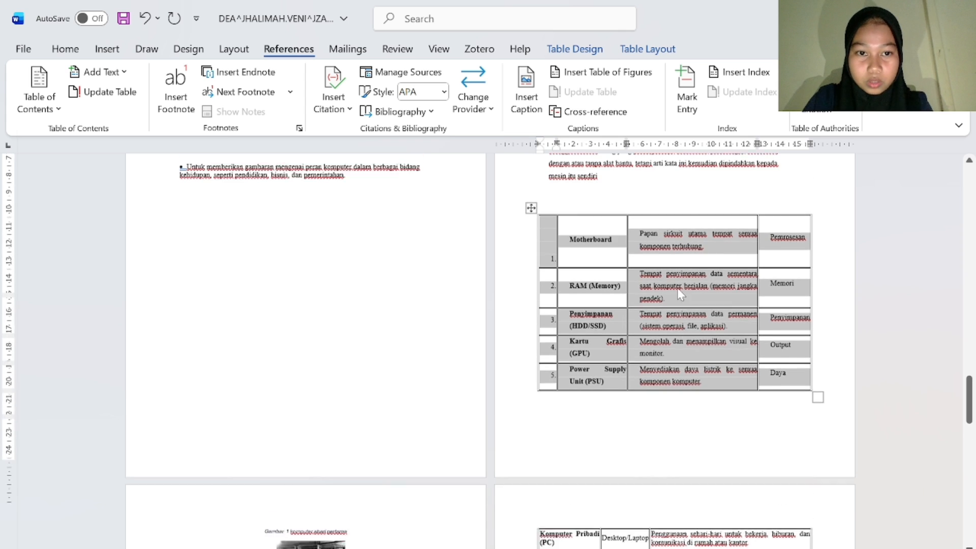
scroll(681, 294, "up", 1)
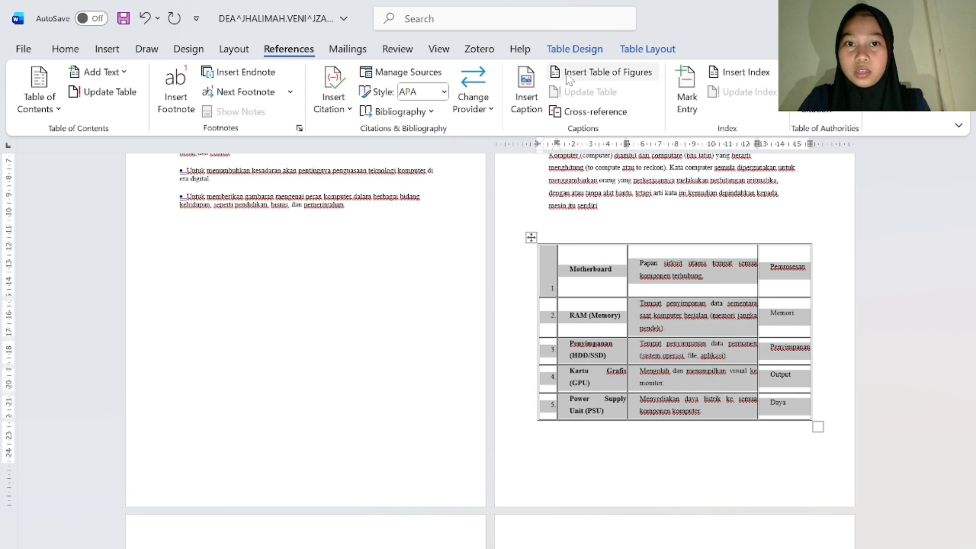
left_click(527, 94)
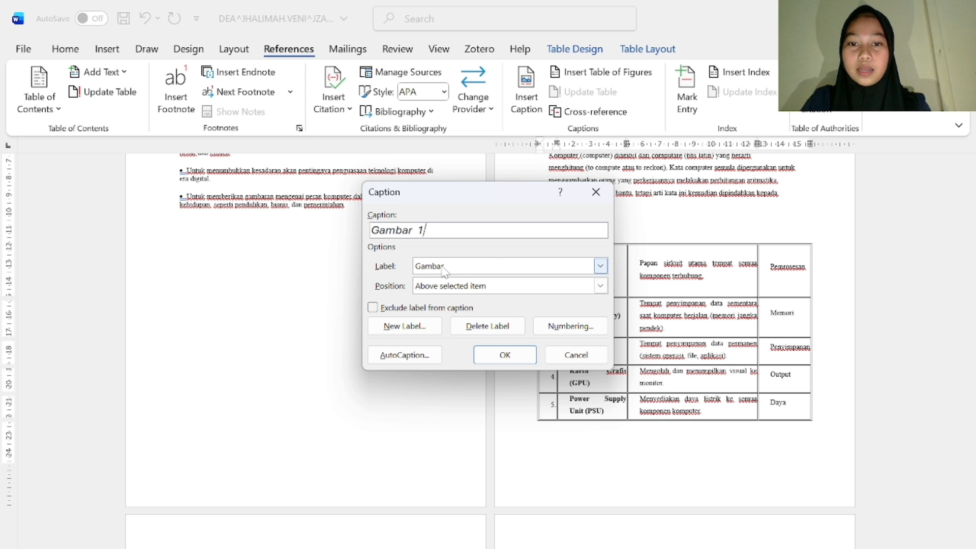
left_click(600, 266)
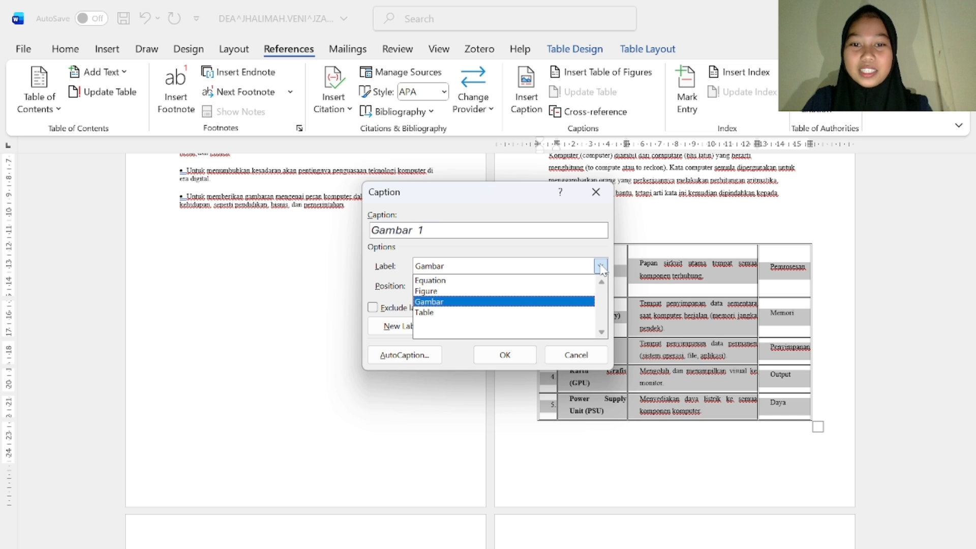
left_click(550, 314)
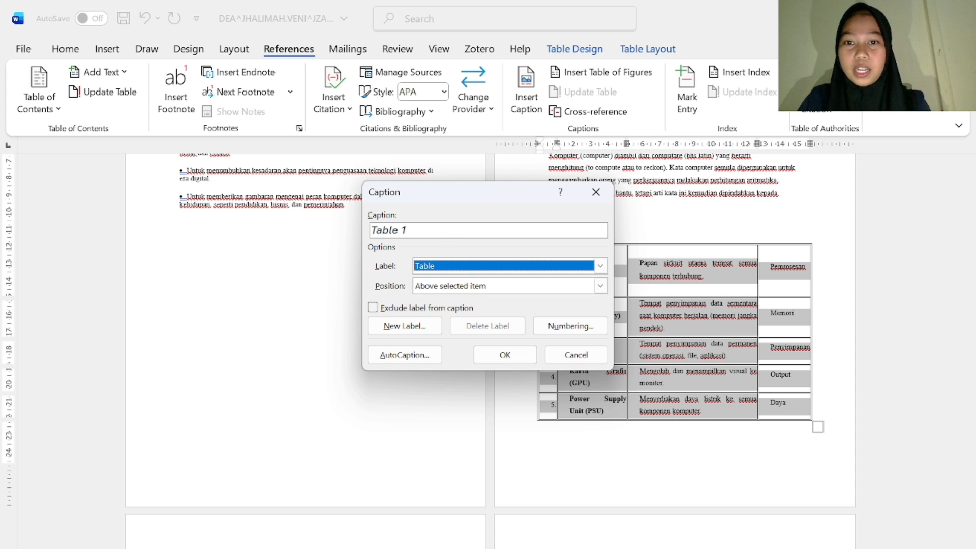
left_click(438, 231)
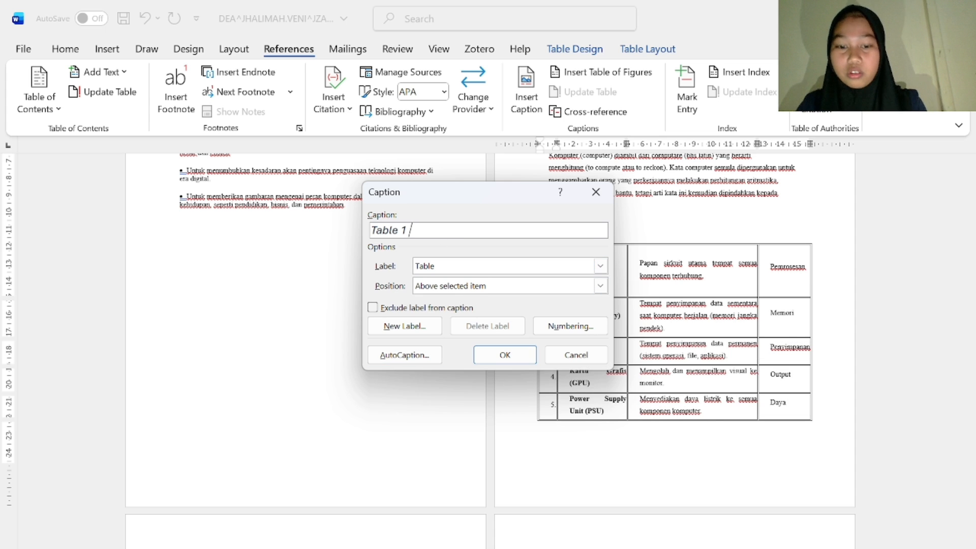
type("komputer")
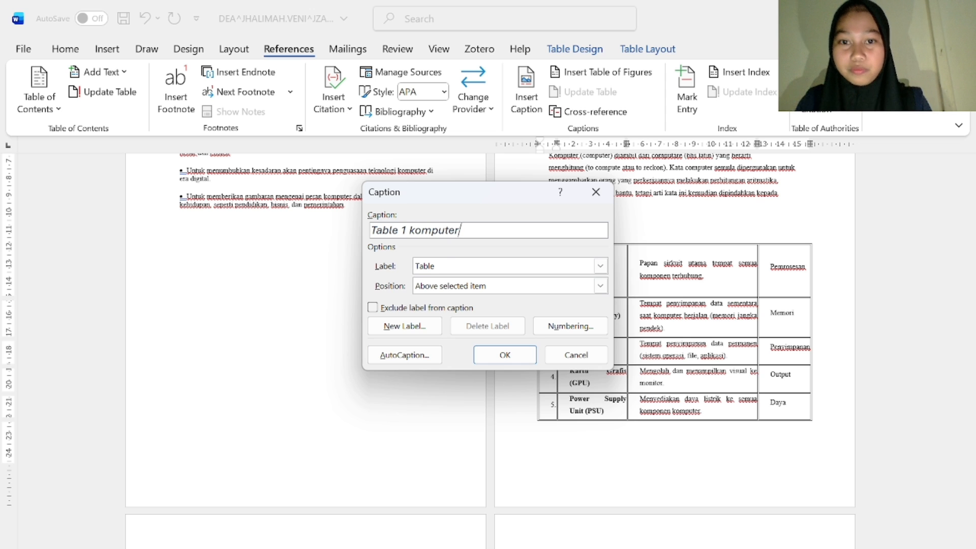
left_click(494, 354)
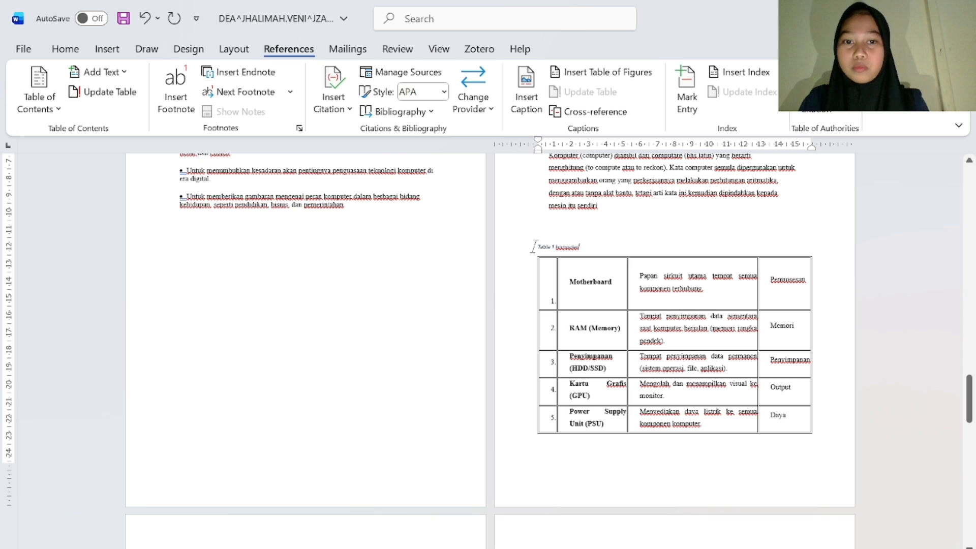
key("ctrl+e")
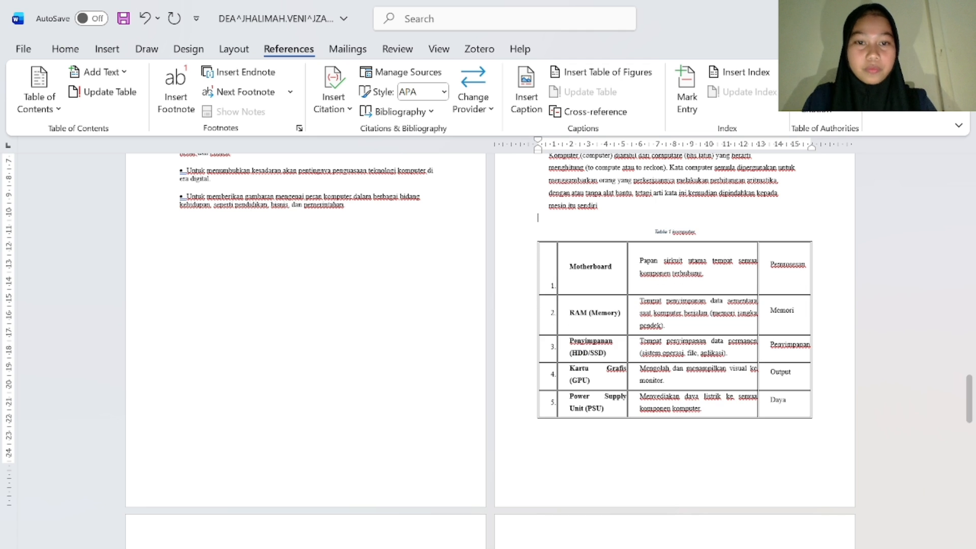
Caption the whole Jenis Komputer table in section 2.2 as "Table 2 jenis komputer", positioned above the table, and centre the caption.
scroll(676, 331, "down", 3)
scroll(466, 232, "down", 9)
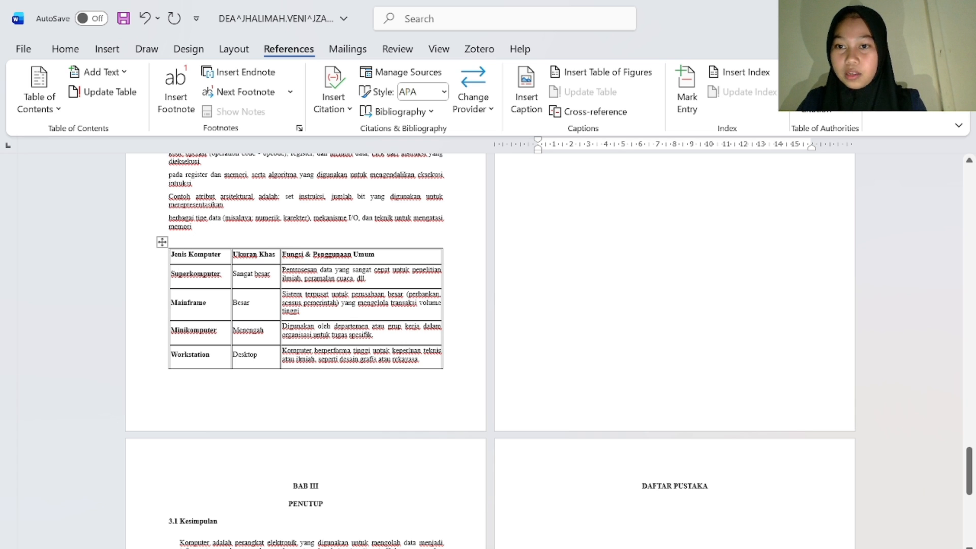
left_click(181, 239)
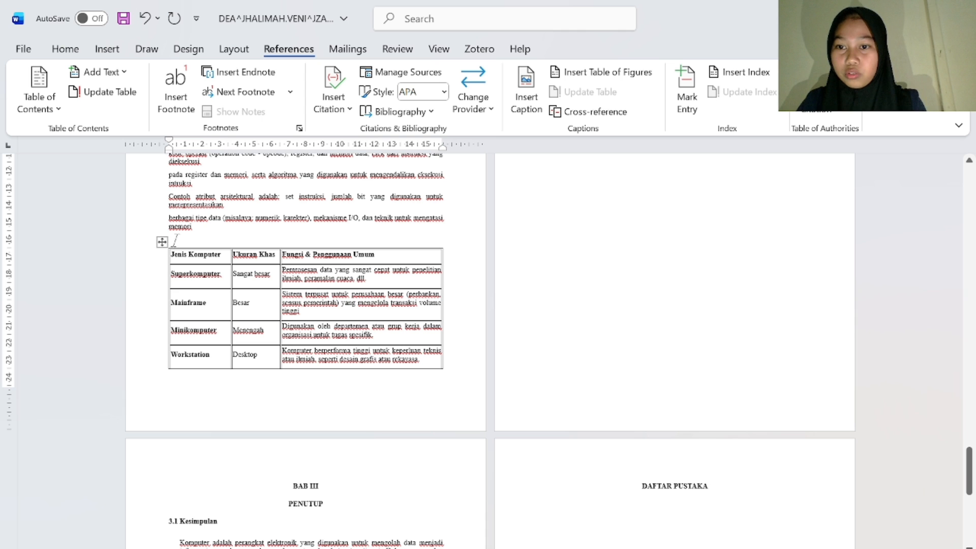
left_click(162, 242)
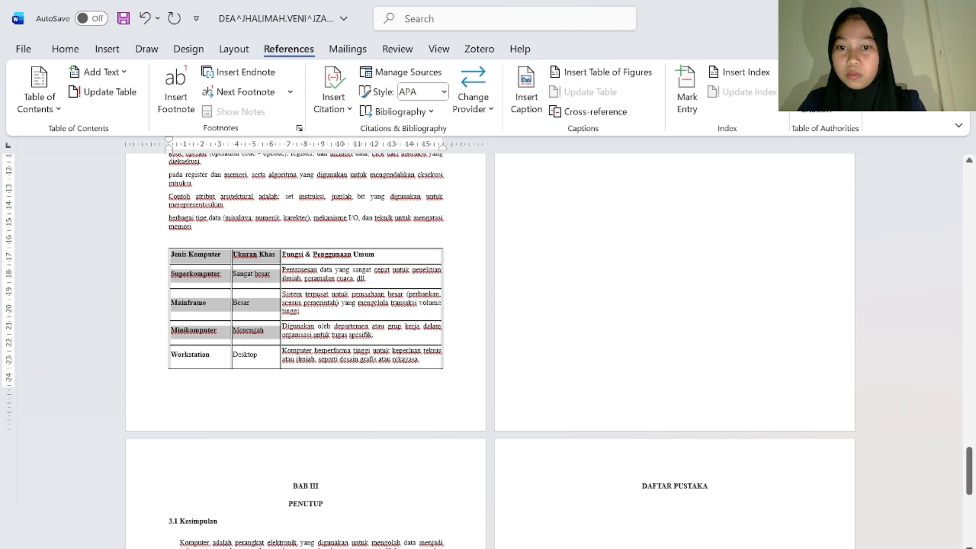
scroll(706, 153, "up", 5)
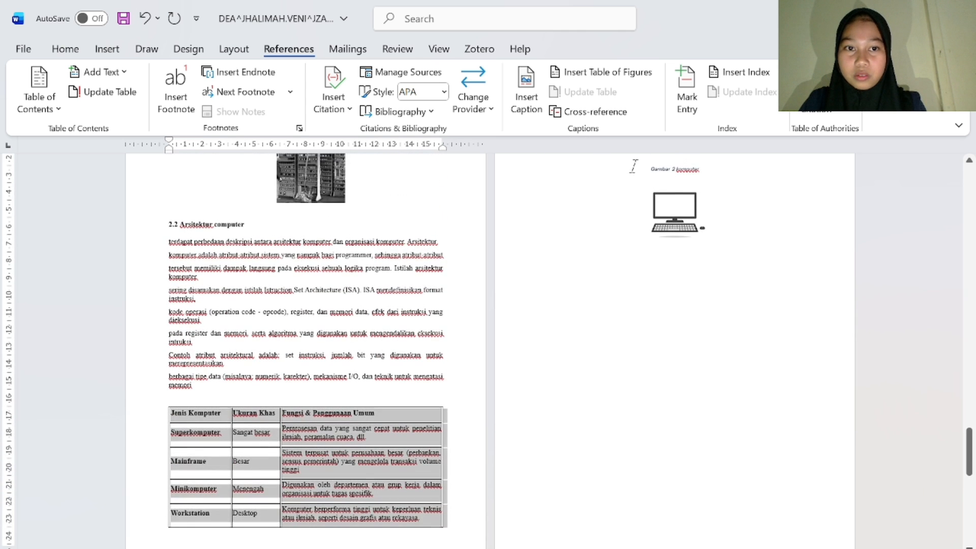
scroll(706, 152, "up", 1)
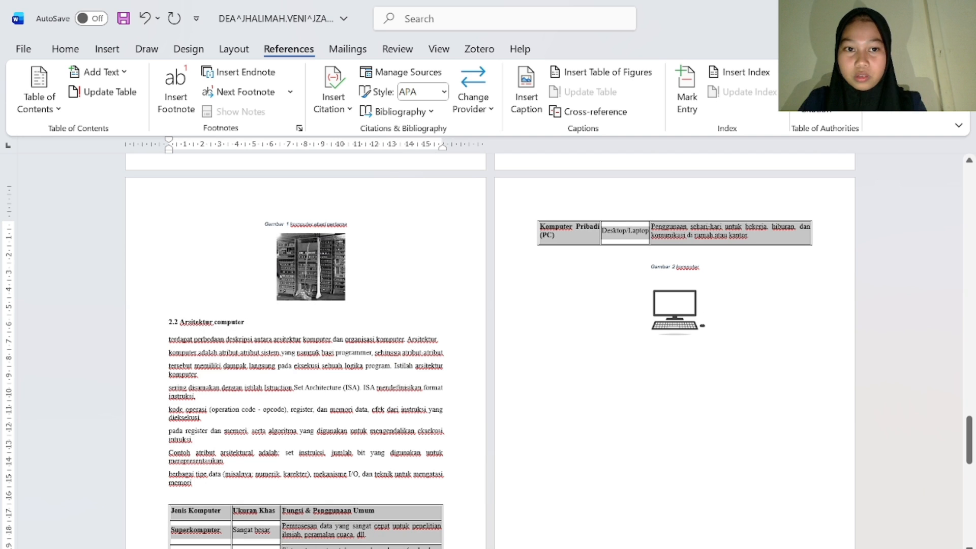
left_click(740, 243)
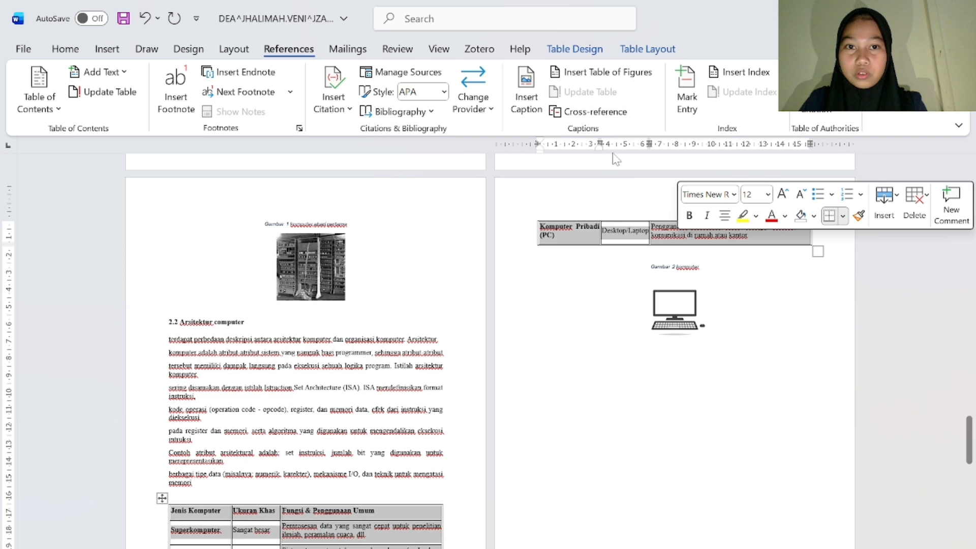
left_click(529, 99)
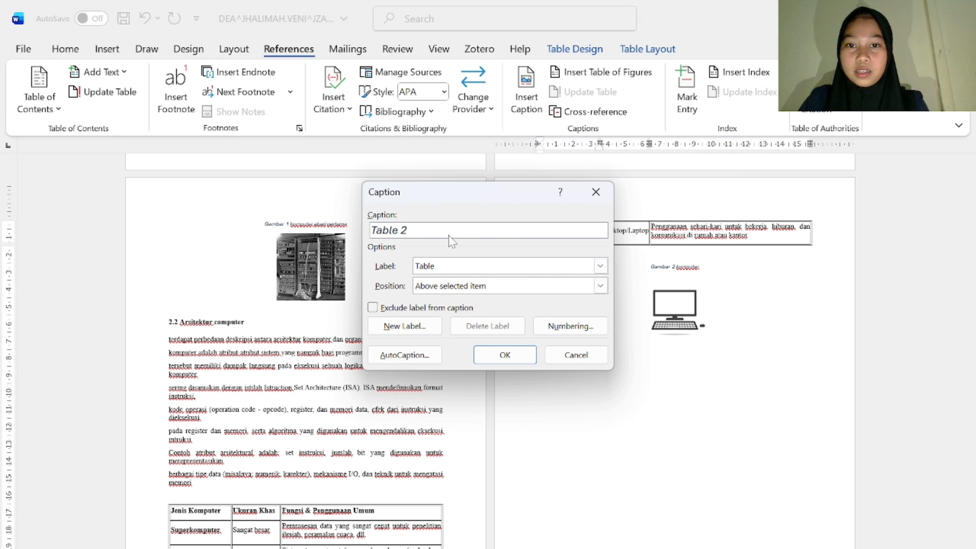
type("jenis")
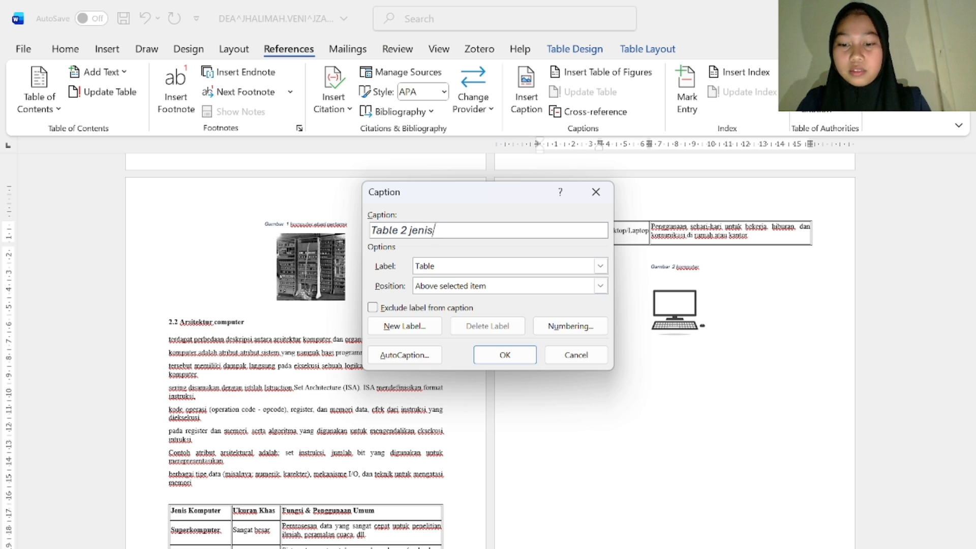
type(" komp")
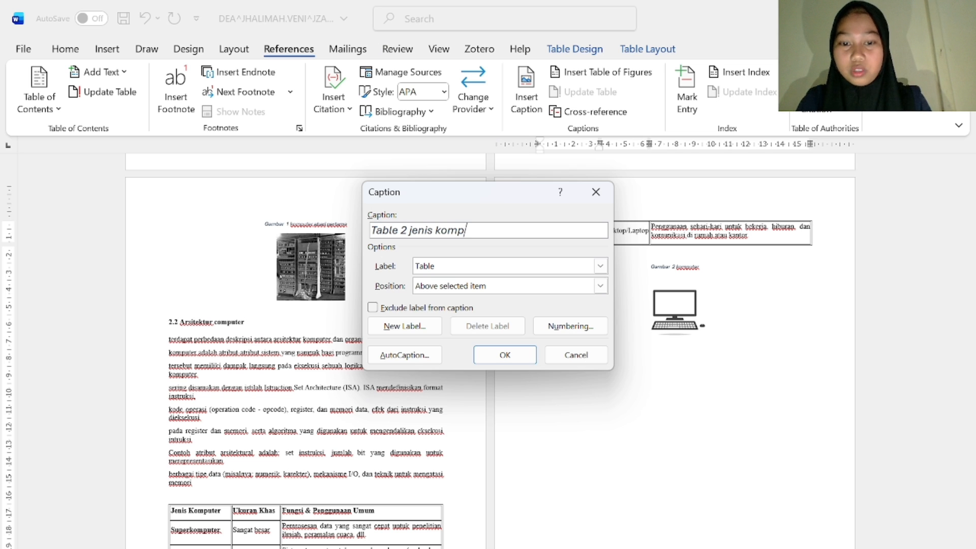
type("uter")
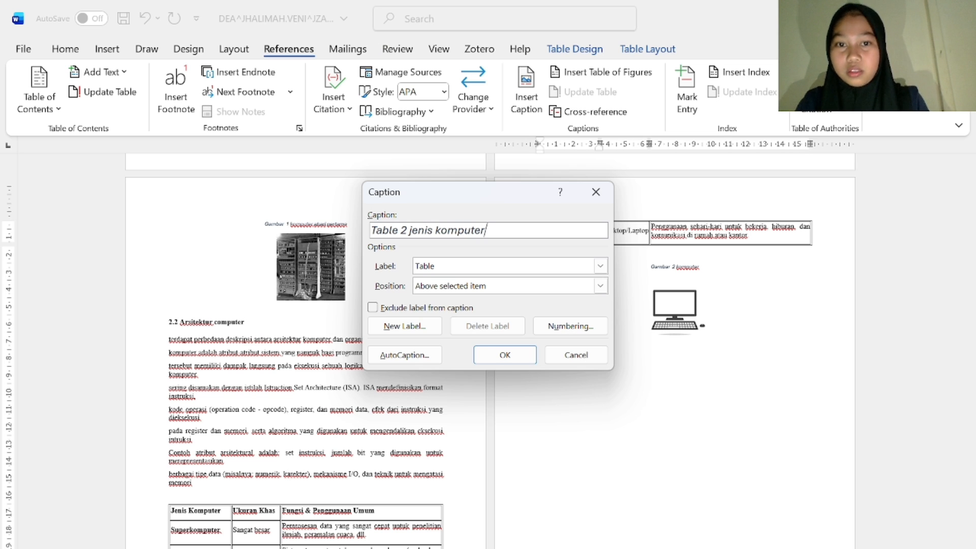
left_click(505, 355)
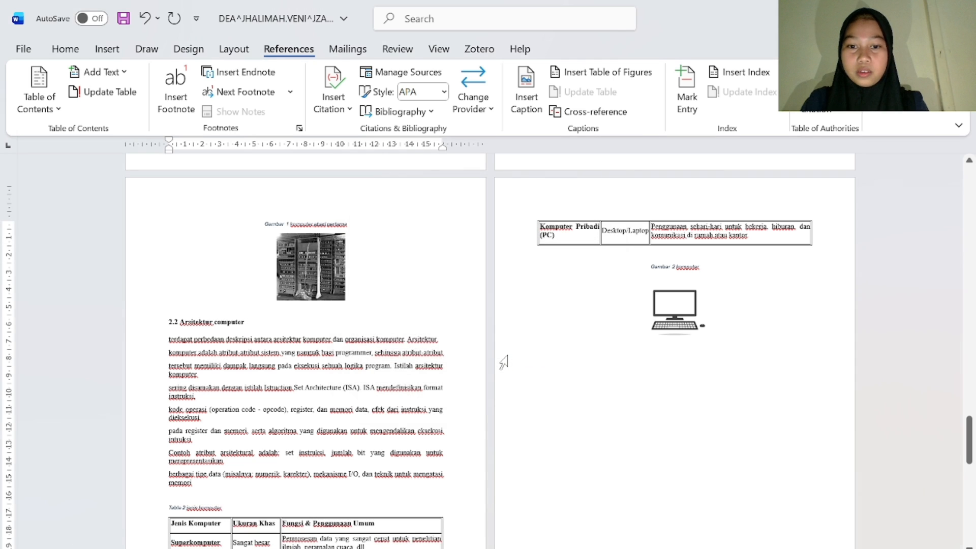
scroll(312, 289, "down", 4)
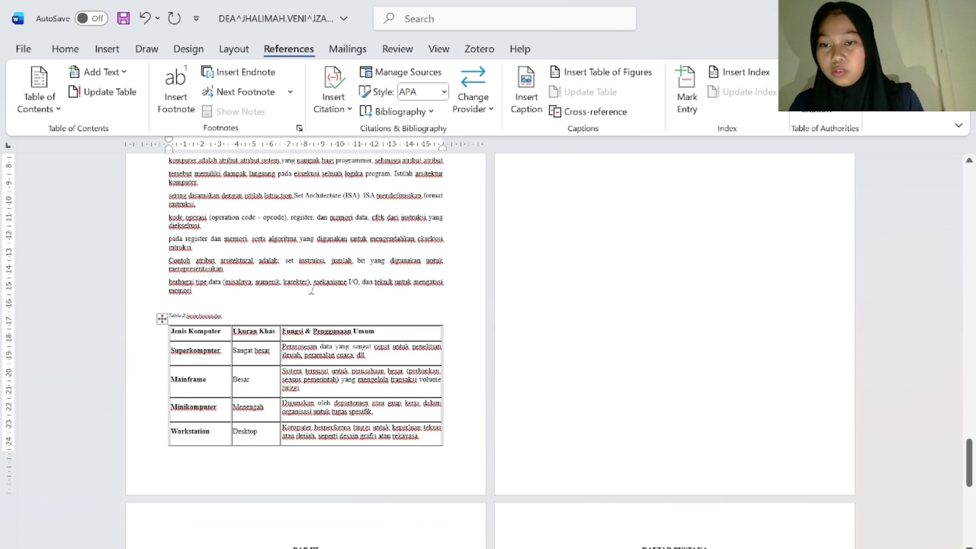
key("ctrl+e")
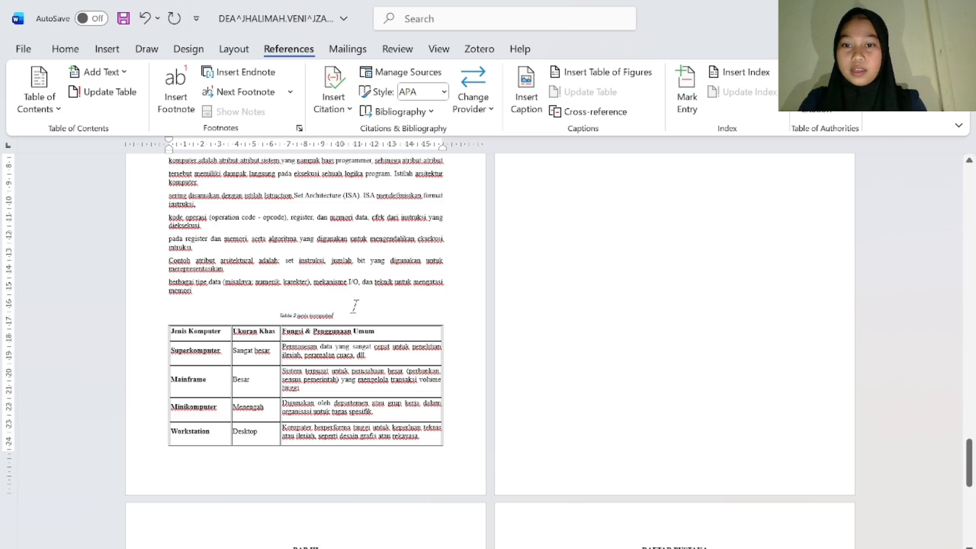
Insert a table of figures with the Gambar caption label on the line below the DAFTAR GAMBAR heading.
scroll(325, 293, "down", 1)
scroll(325, 293, "up", 3)
scroll(354, 304, "down", 2)
scroll(354, 303, "down", 1)
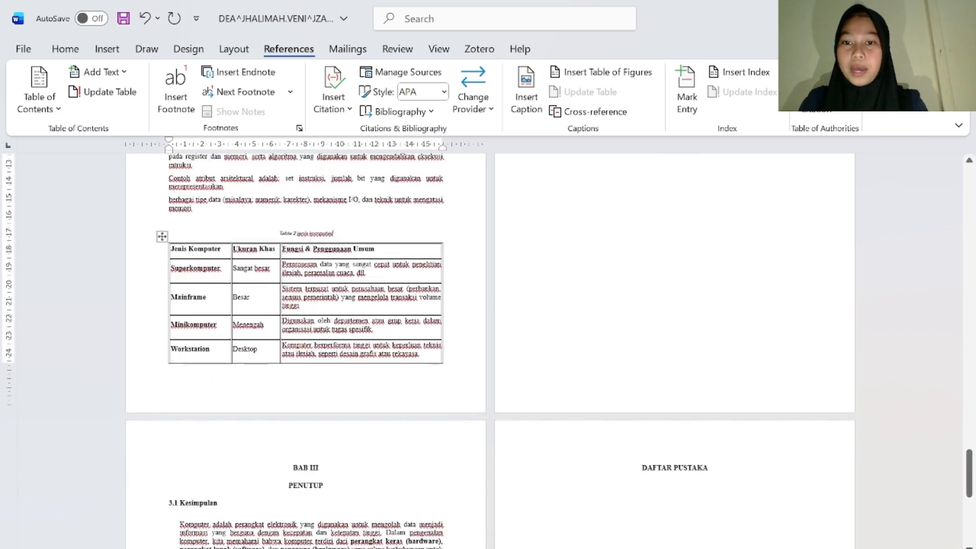
scroll(354, 304, "up", 5)
scroll(355, 305, "up", 15)
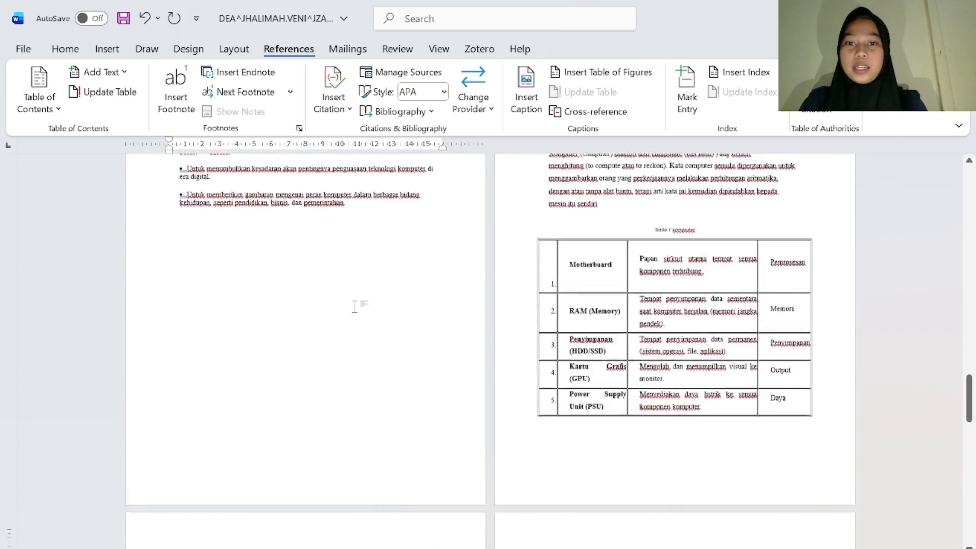
scroll(356, 306, "up", 6)
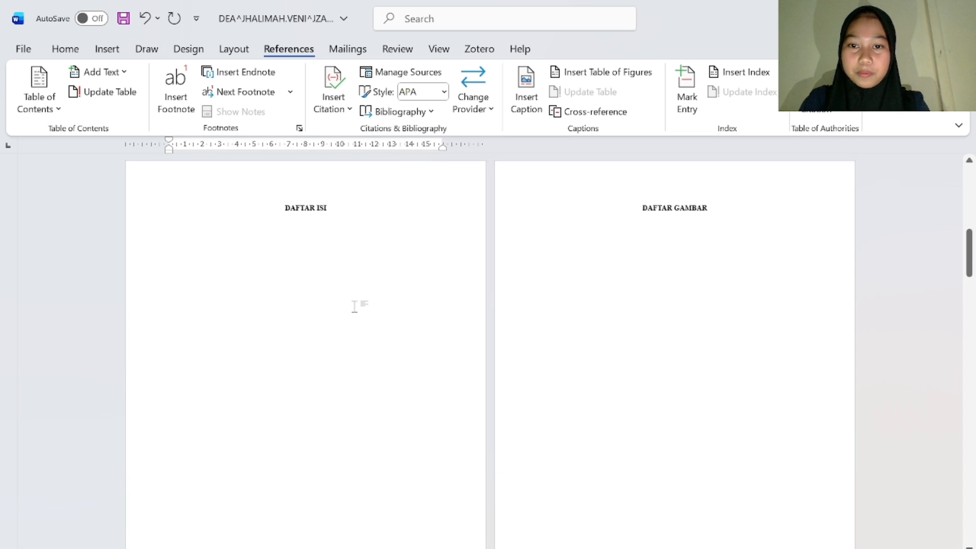
scroll(571, 335, "down", 1)
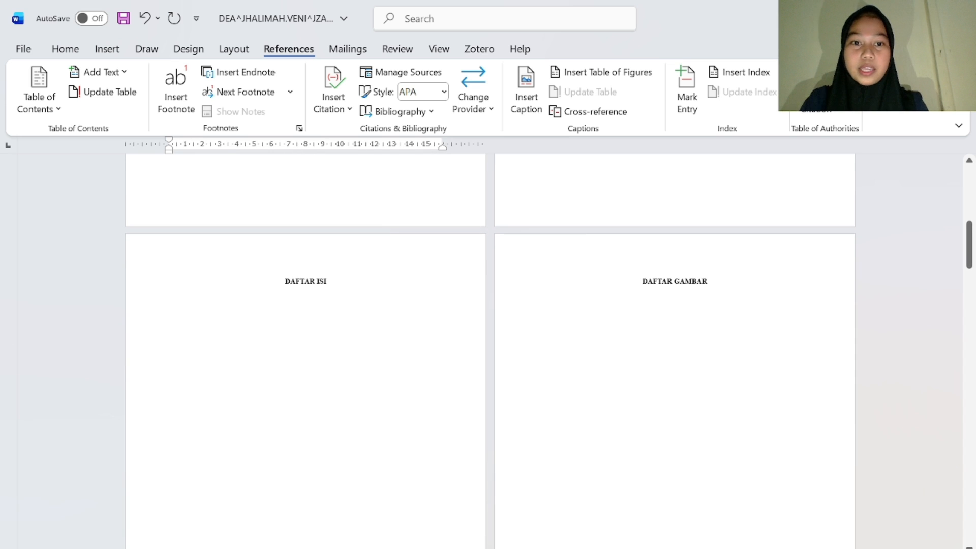
left_click(538, 298)
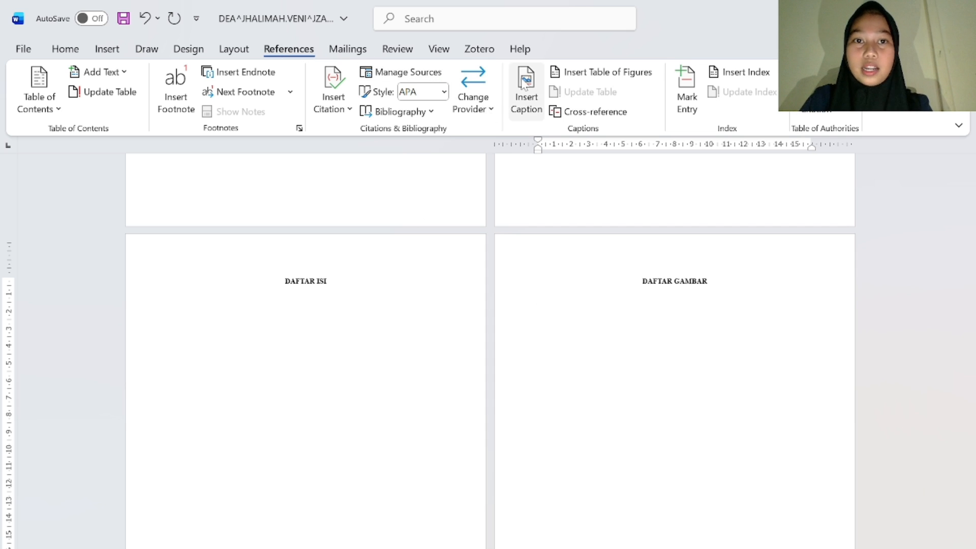
left_click(583, 77)
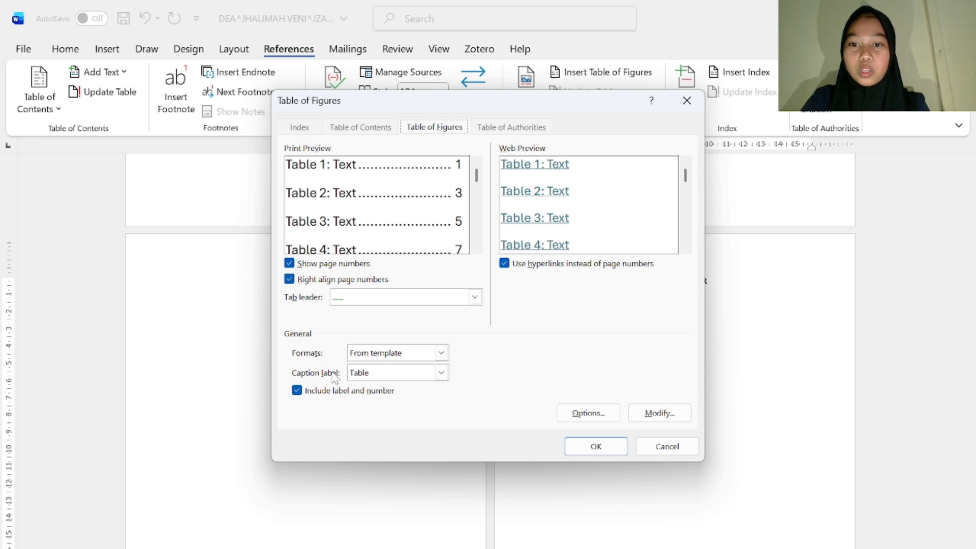
left_click(442, 374)
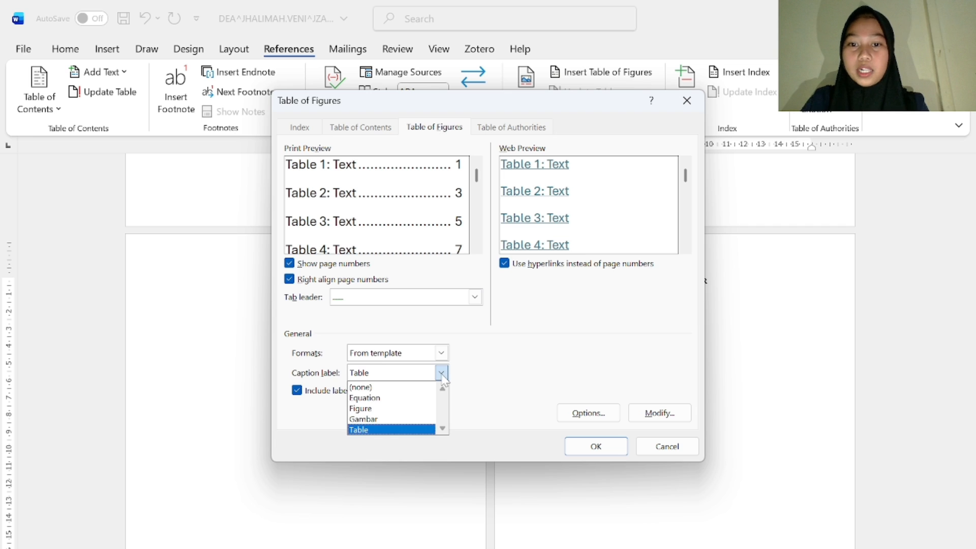
left_click(384, 422)
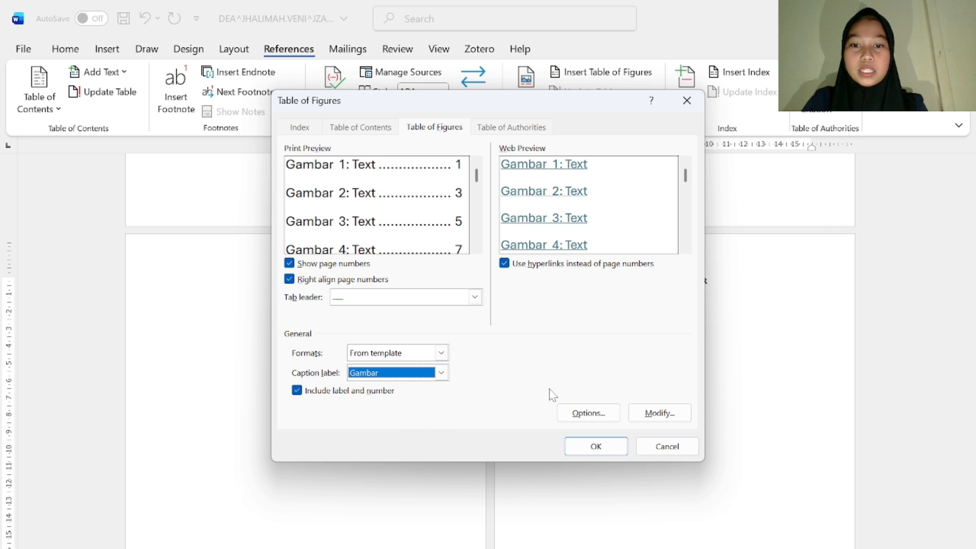
left_click(601, 451)
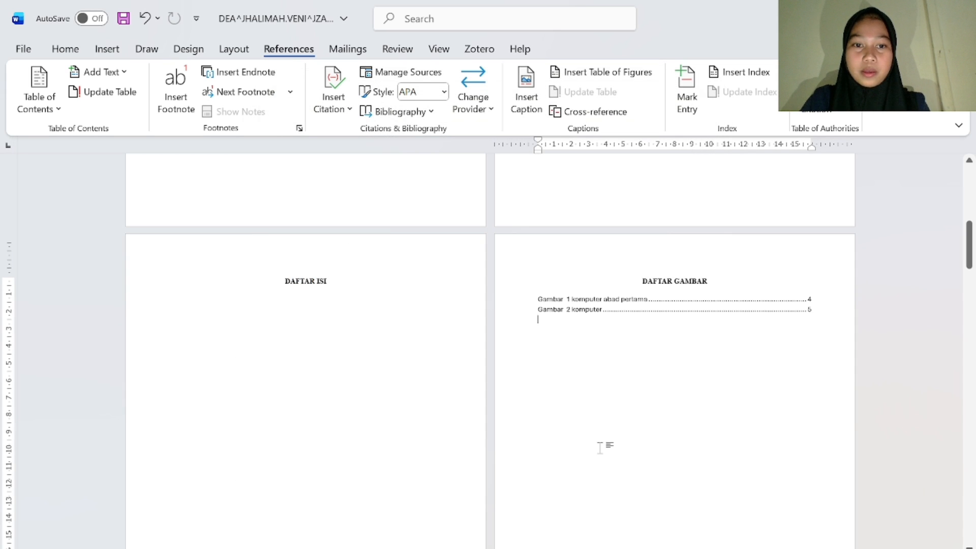
Insert a table of figures with the Table caption label on the line below the DAFTAR TABEL heading.
scroll(602, 445, "down", 2)
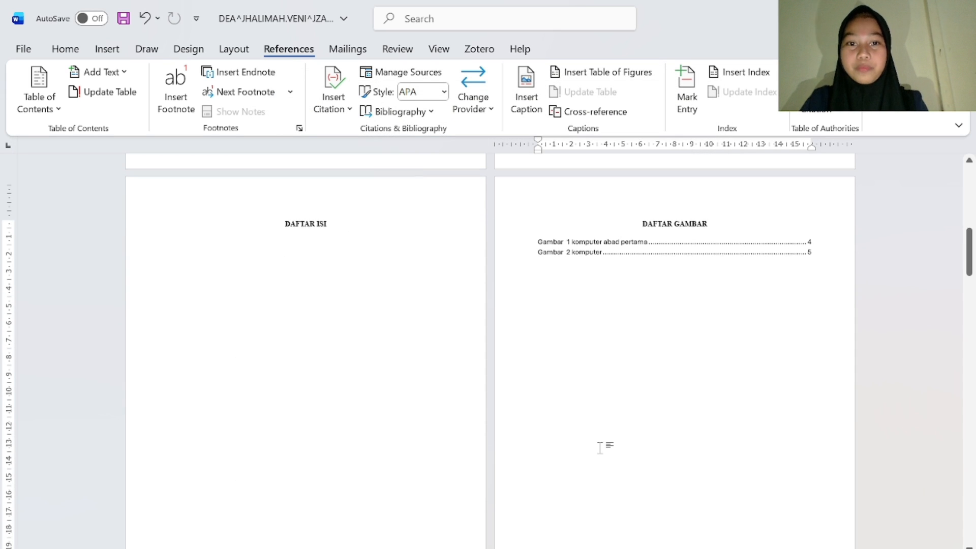
scroll(574, 287, "down", 7)
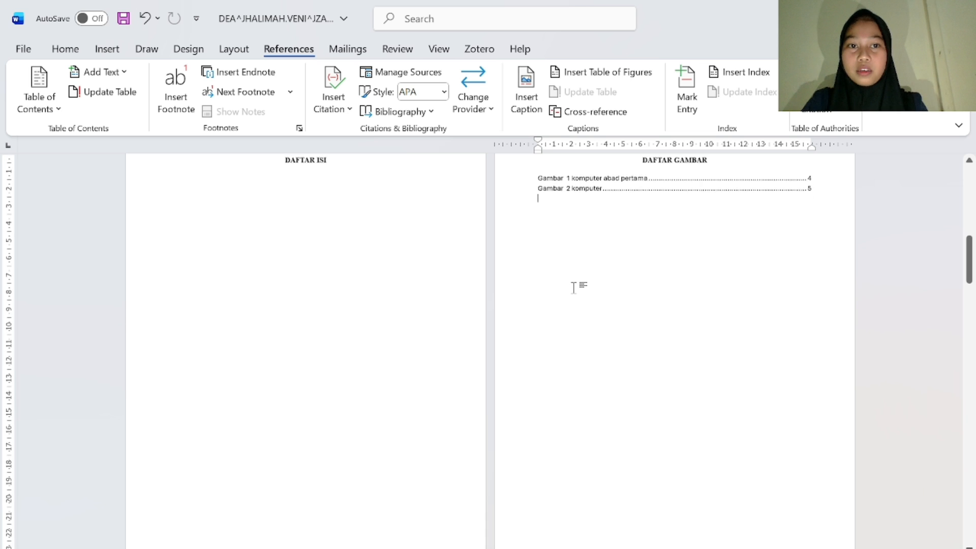
scroll(573, 288, "down", 11)
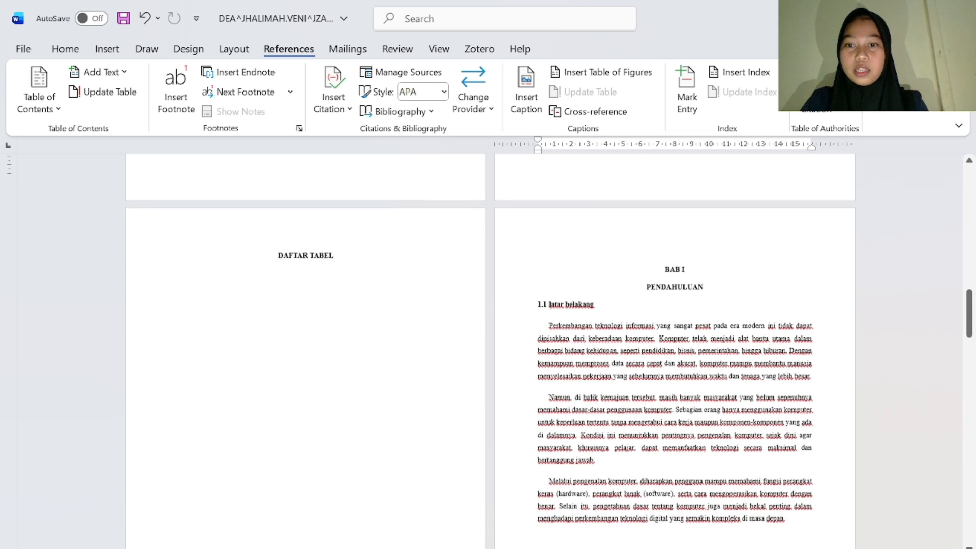
left_click(366, 262)
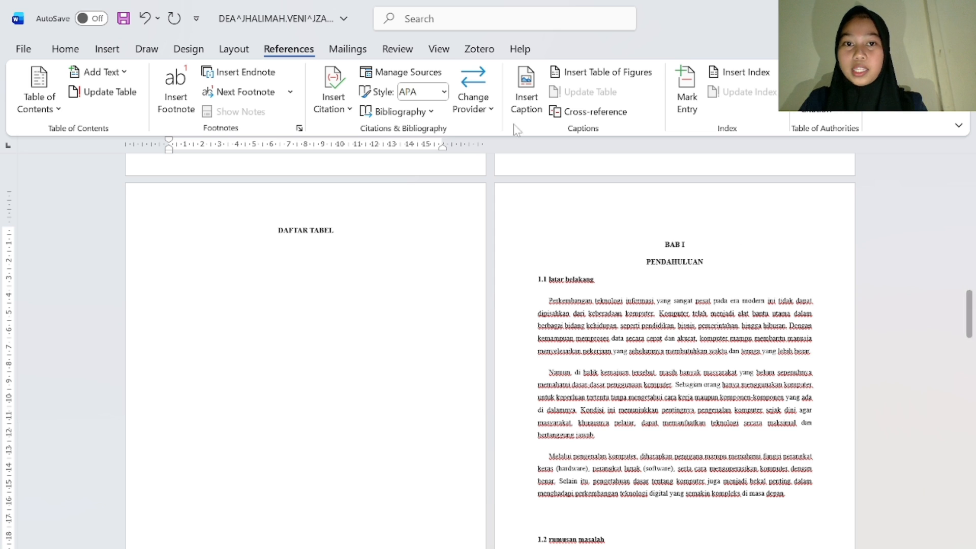
left_click(591, 74)
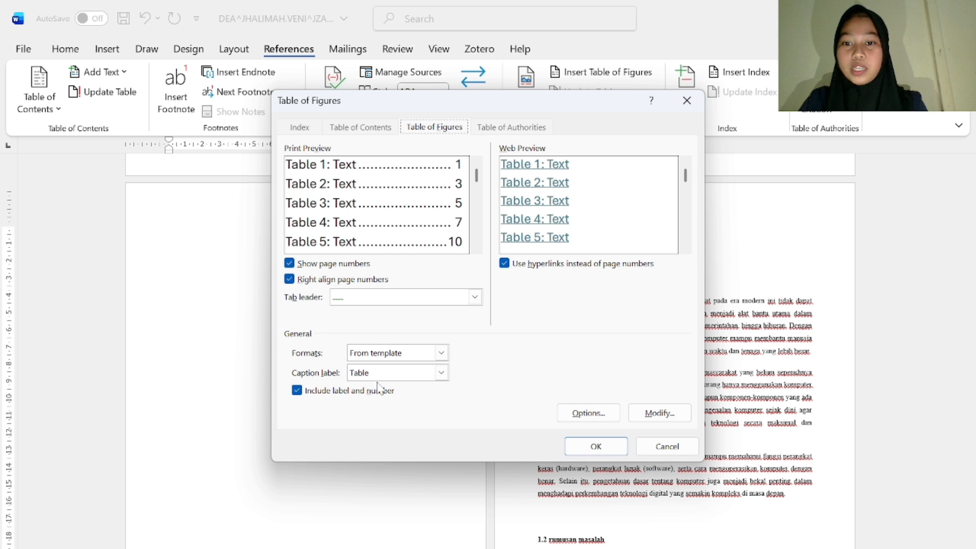
left_click(596, 447)
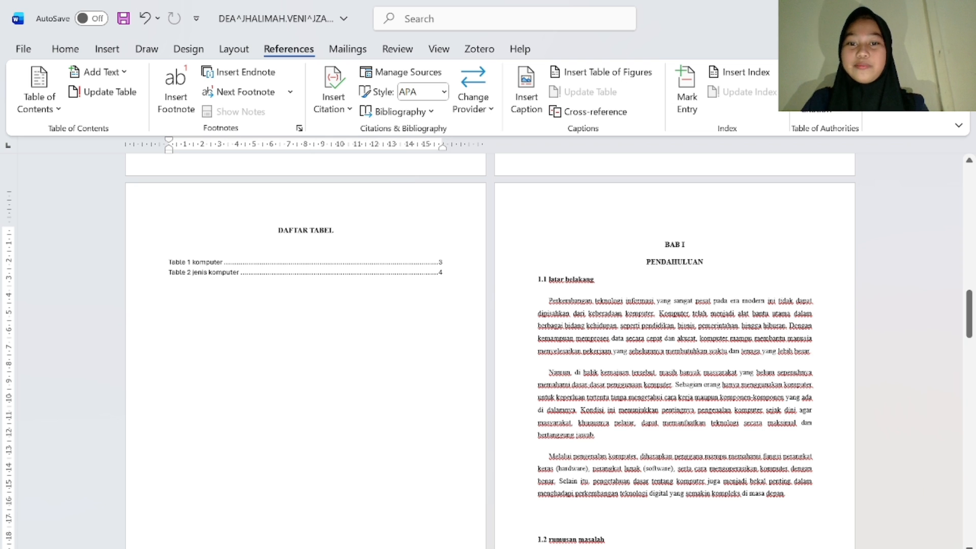
scroll(430, 412, "up", 5)
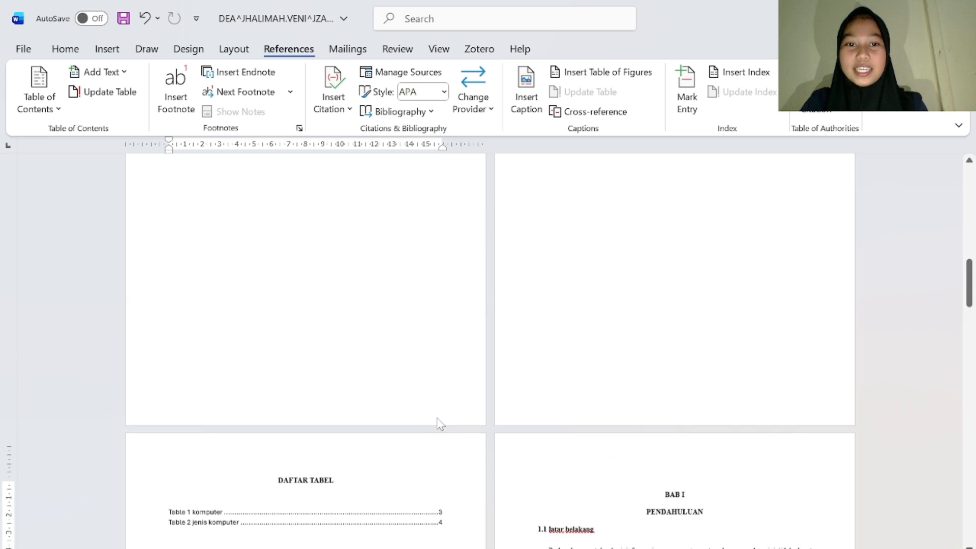
scroll(440, 423, "up", 5)
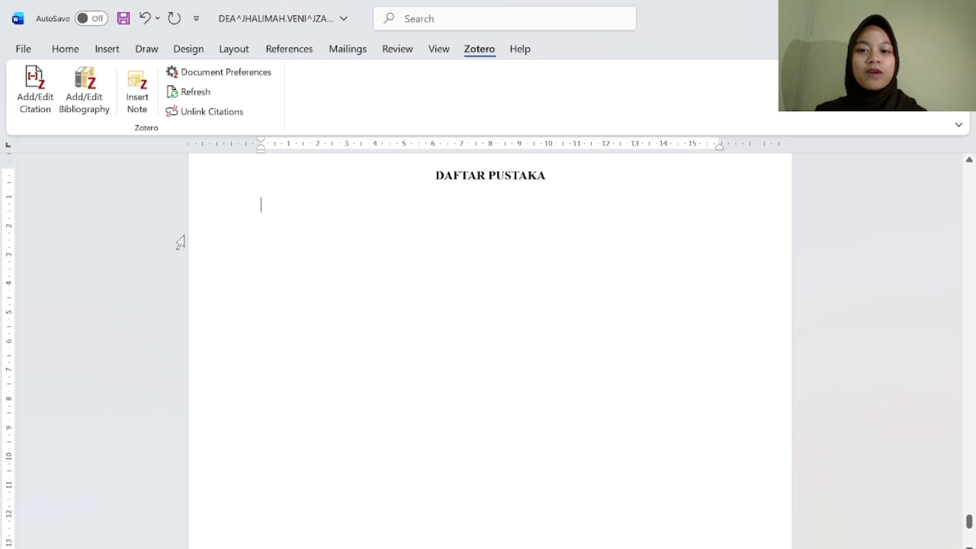
Try to insert a Zotero citation for "pengertian sistem operasi" below the DAFTAR PUSTAKA heading, picking the source in Classic View.
left_click(43, 84)
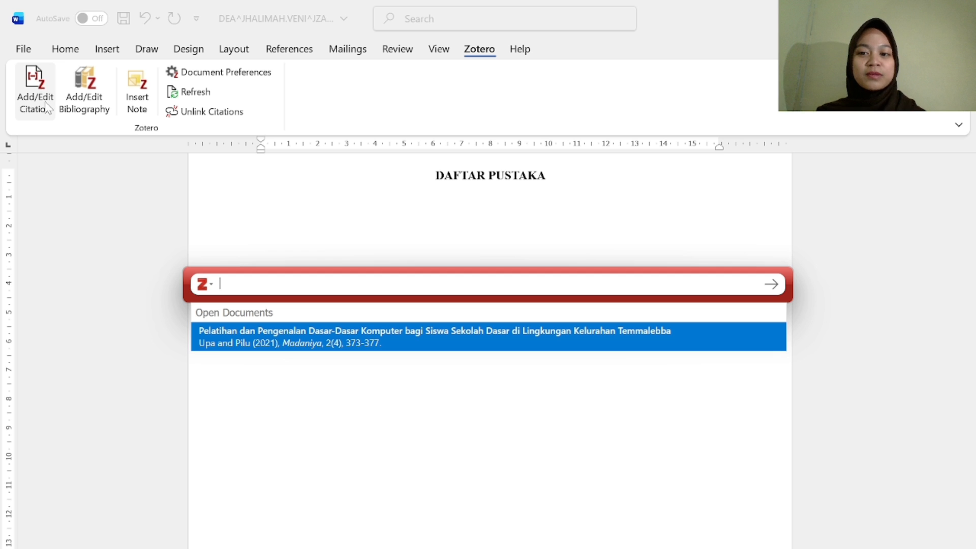
left_click(201, 284)
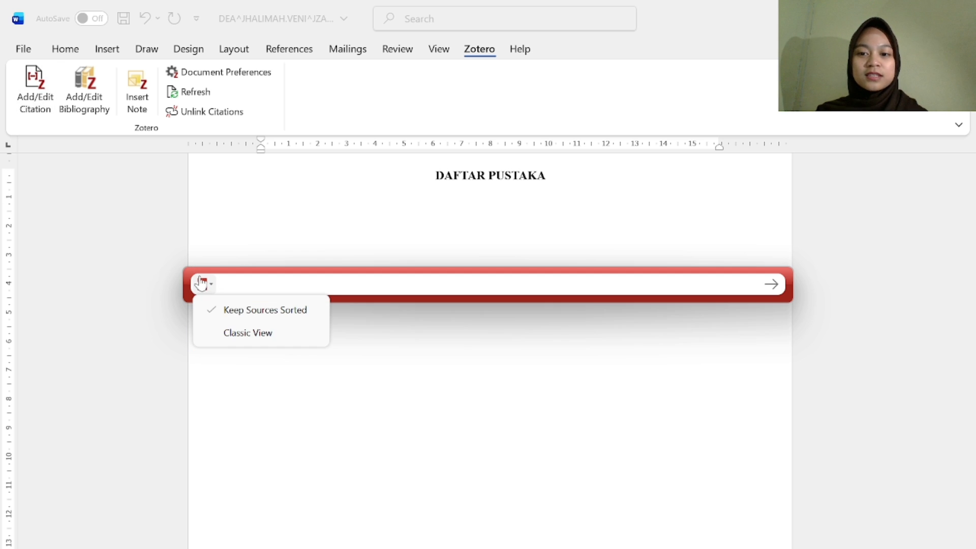
left_click(223, 332)
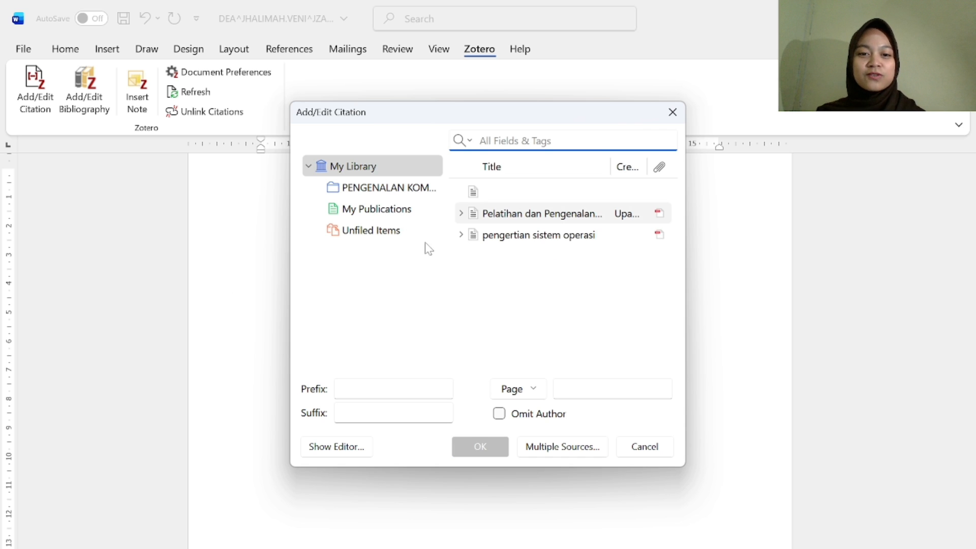
left_click(496, 236)
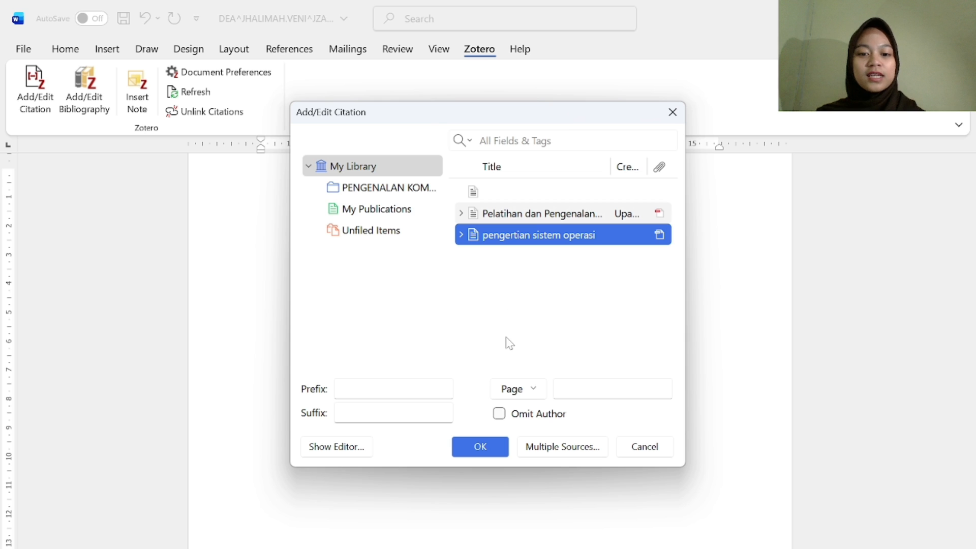
left_click(480, 454)
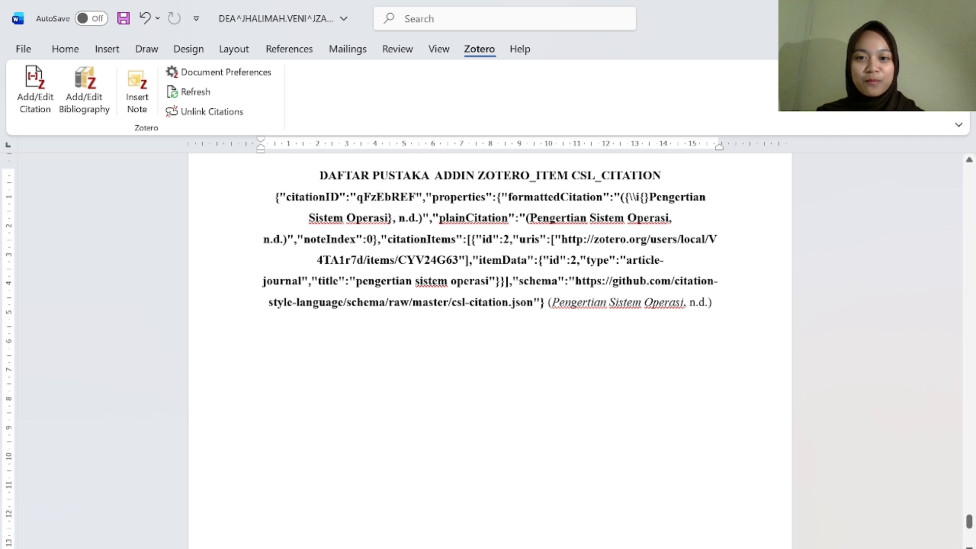
Remove the inserted citation code by undoing back to the plain DAFTAR PUSTAKA heading, and add an empty line below it.
left_click_drag(275, 197, 767, 304)
key("BackSpace")
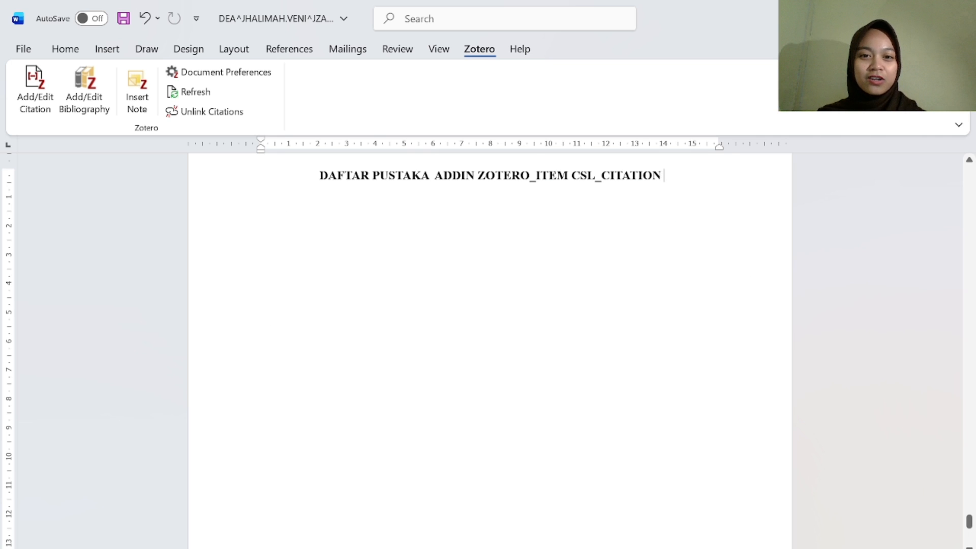
key("ctrl+z")
key("ctrl+z")
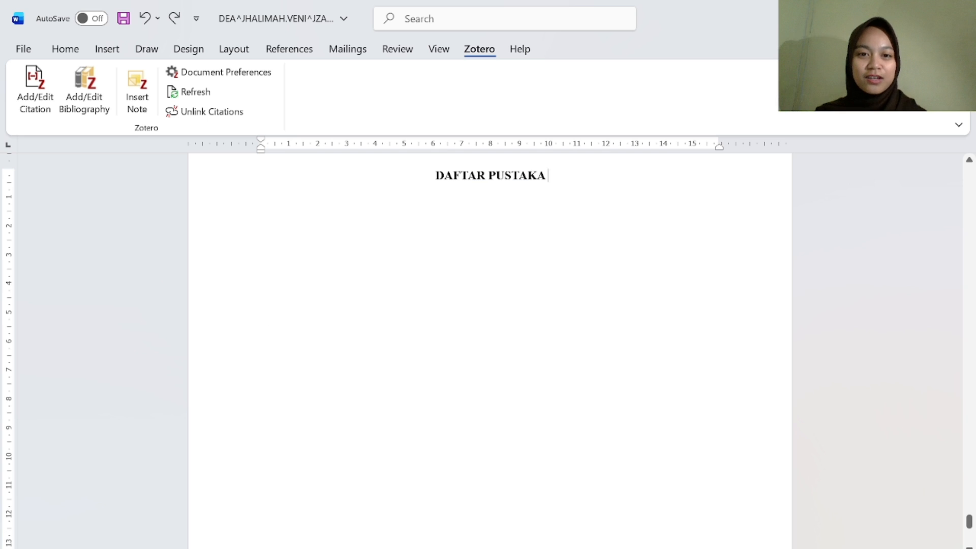
key("Return")
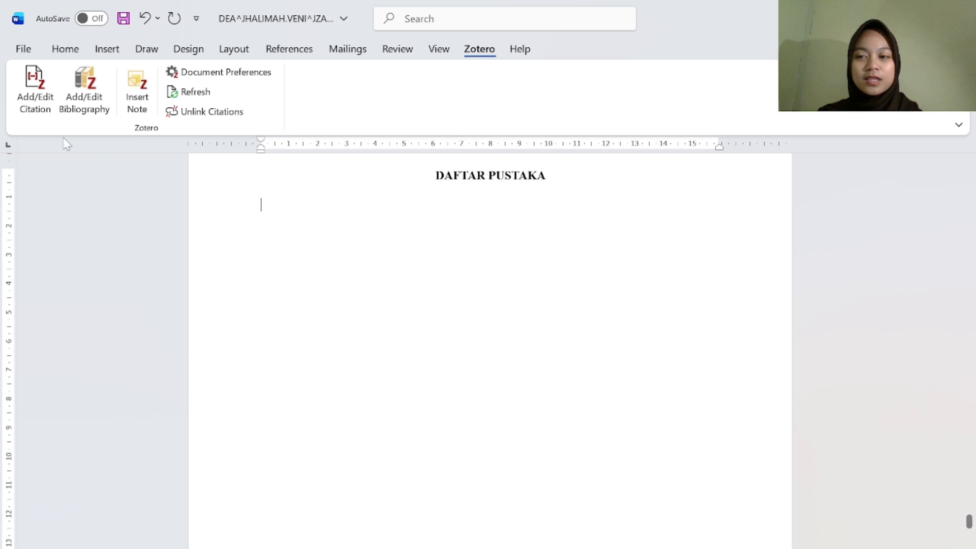
Try to generate the Zotero bibliography below DAFTAR PUSTAKA without choosing a source for the citation.
left_click(19, 90)
left_click(21, 91)
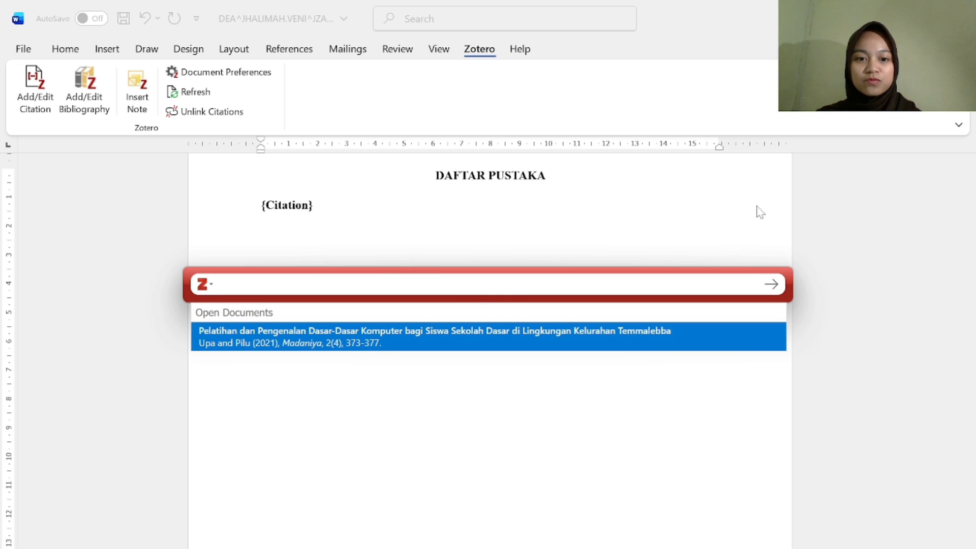
left_click(772, 285)
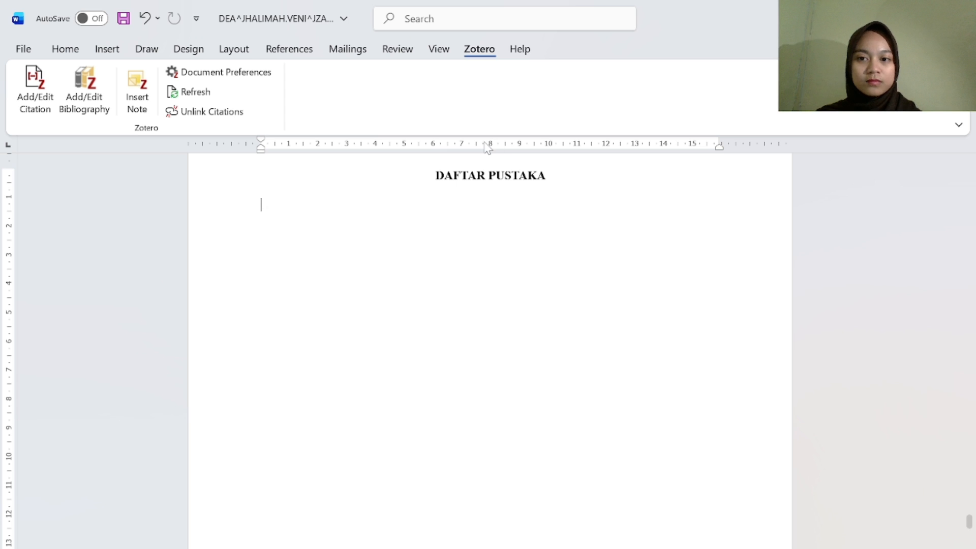
left_click(93, 111)
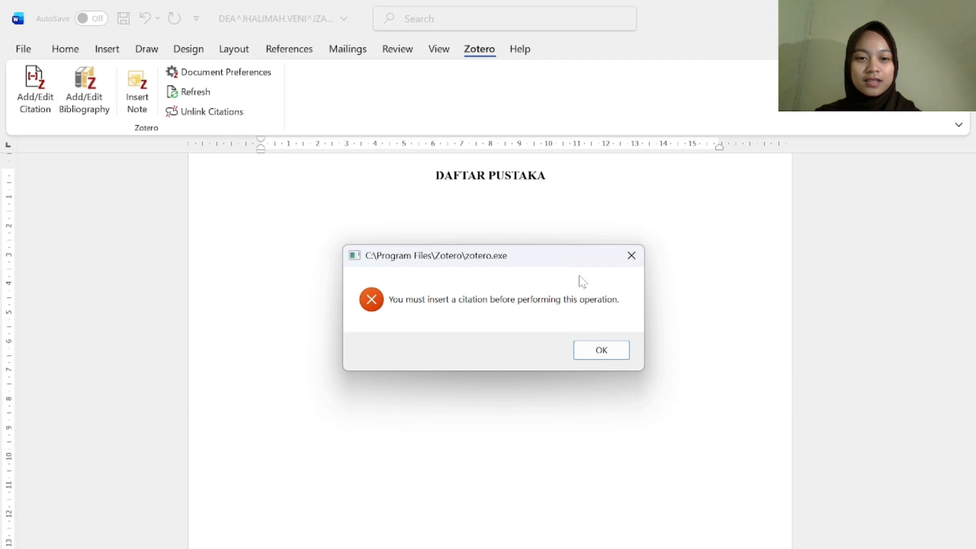
left_click(579, 349)
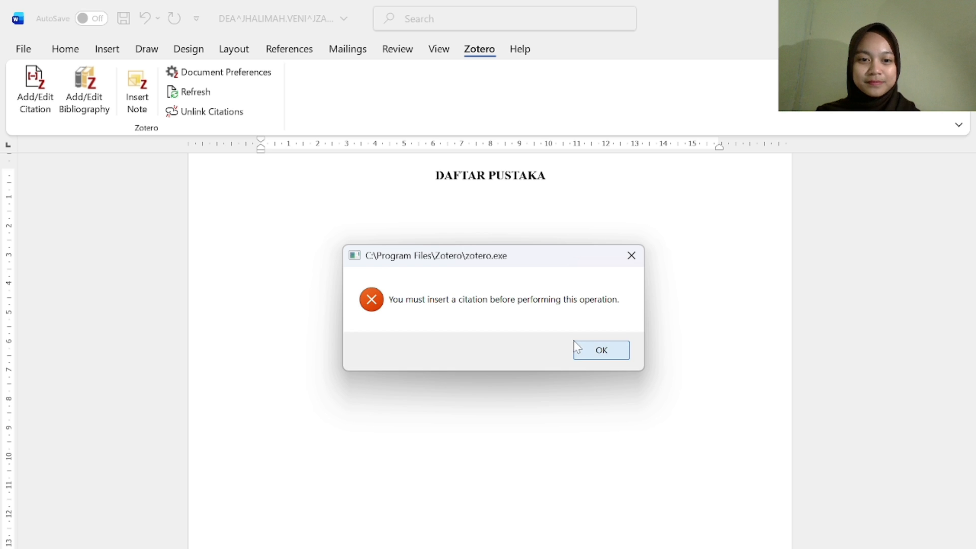
Insert a Zotero citation for the 2021 Madaniya article "Pelatihan dan Pengenalan Dasar-Dasar Komputer bagi Siswa Sekolah Dasar" below the DAFTAR PUSTAKA heading.
left_click(47, 108)
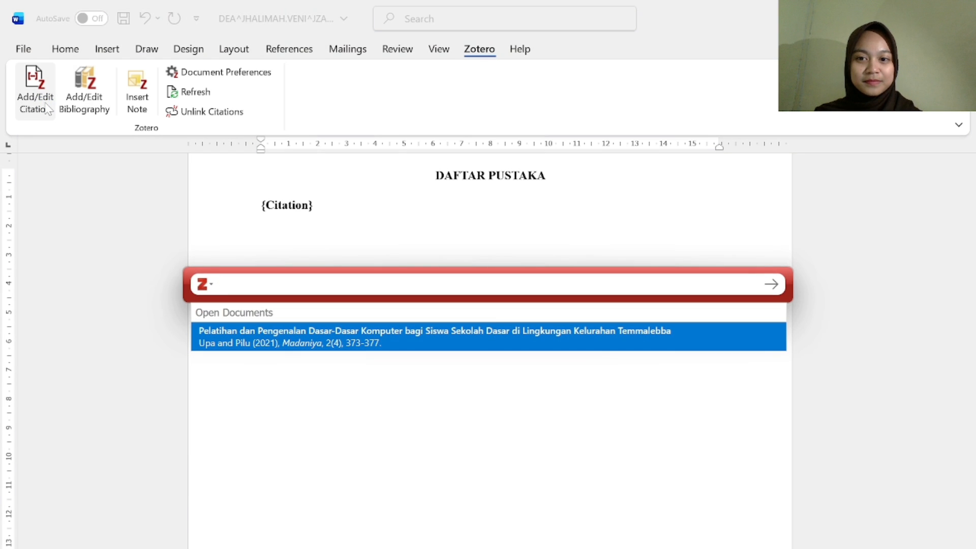
left_click(295, 342)
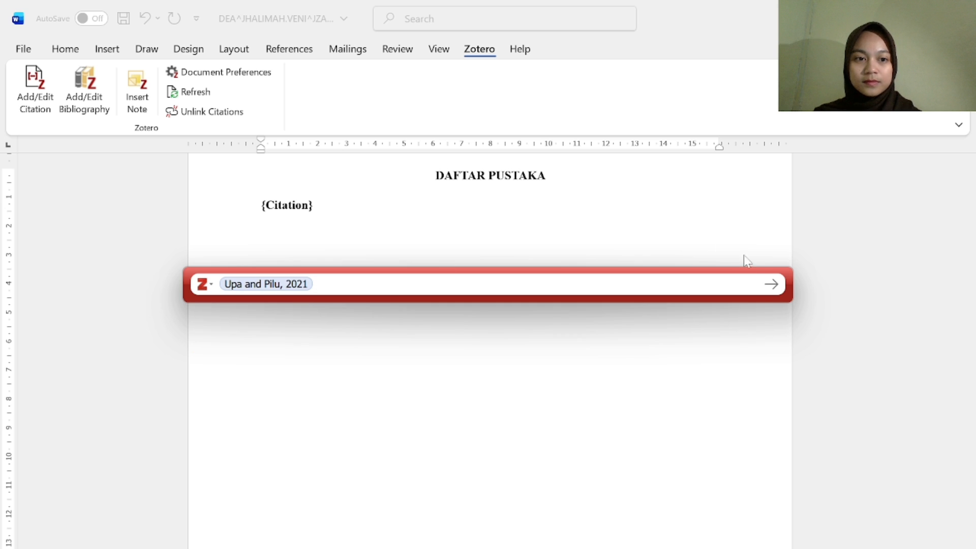
left_click(776, 290)
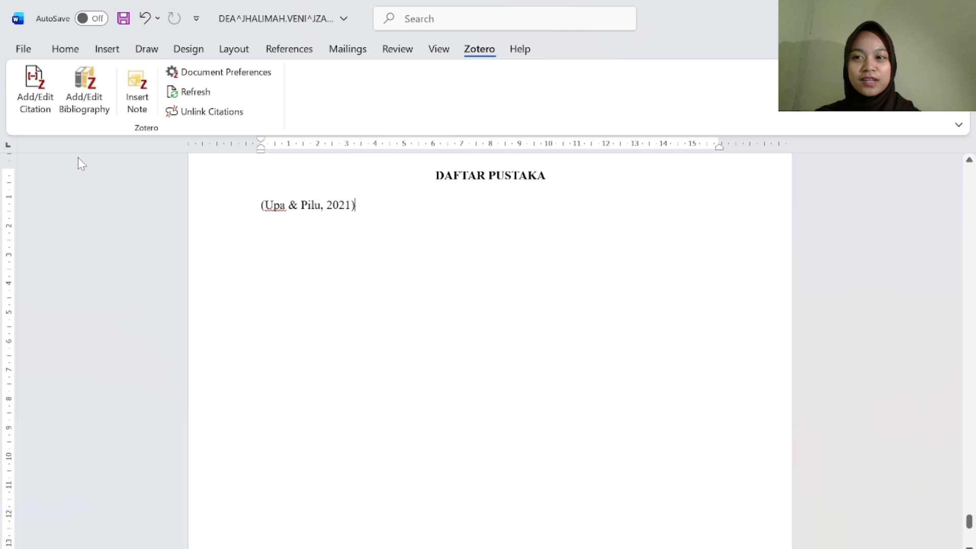
Replace the citation below DAFTAR PUSTAKA with the Zotero bibliography and select the last line of its entry.
left_click(69, 105)
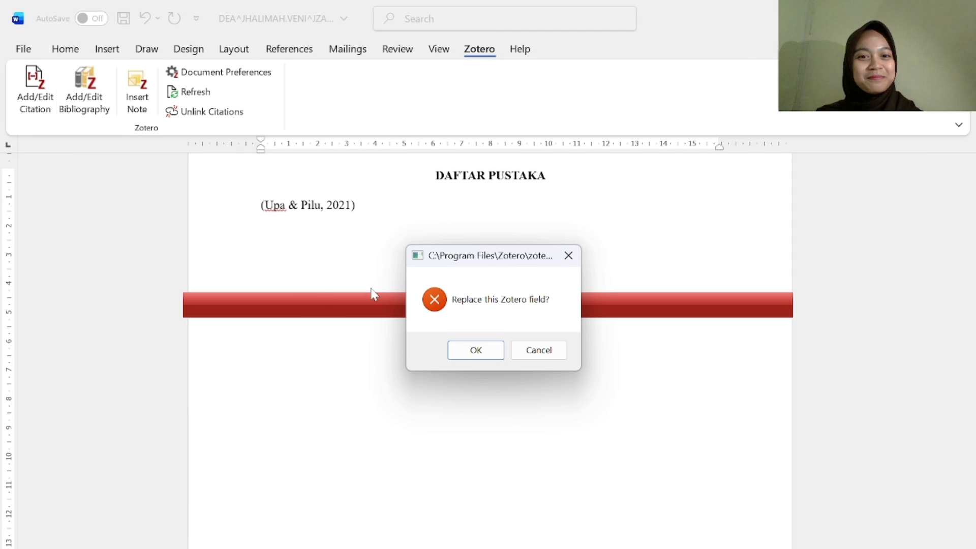
left_click(466, 350)
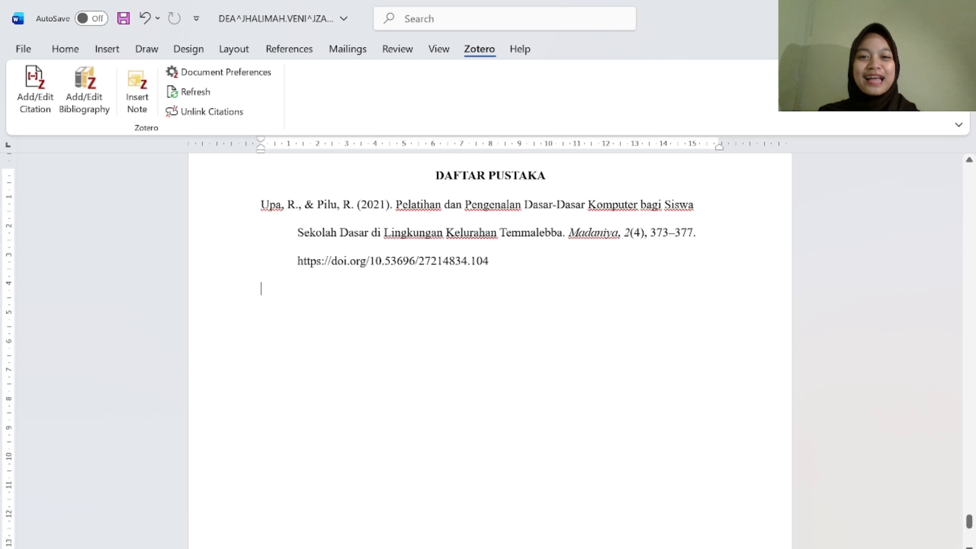
key("shift+Up")
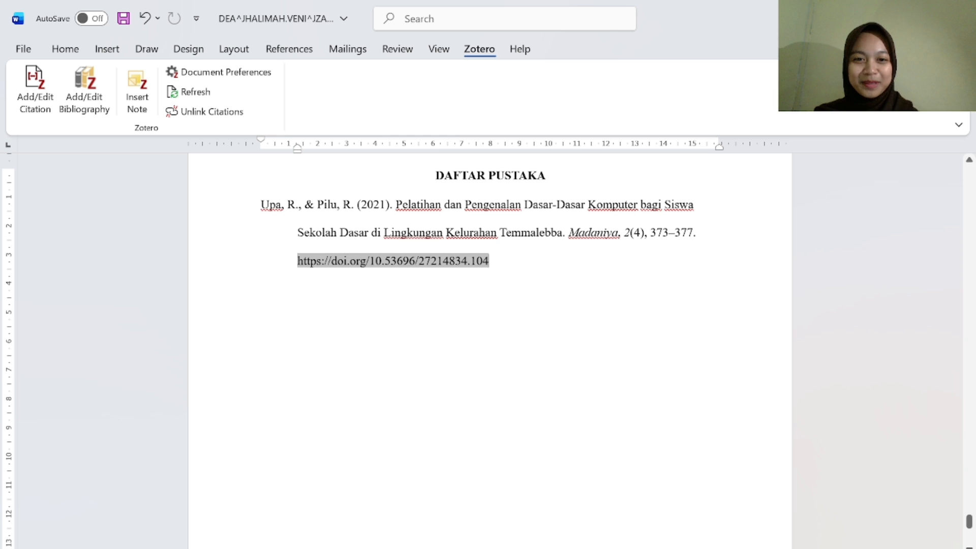
left_click(442, 285)
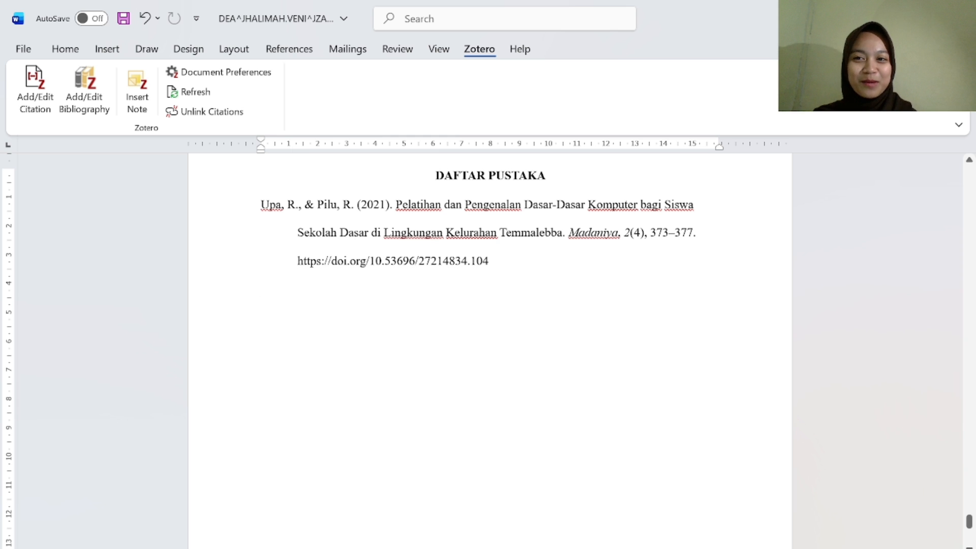
key("shift+Up")
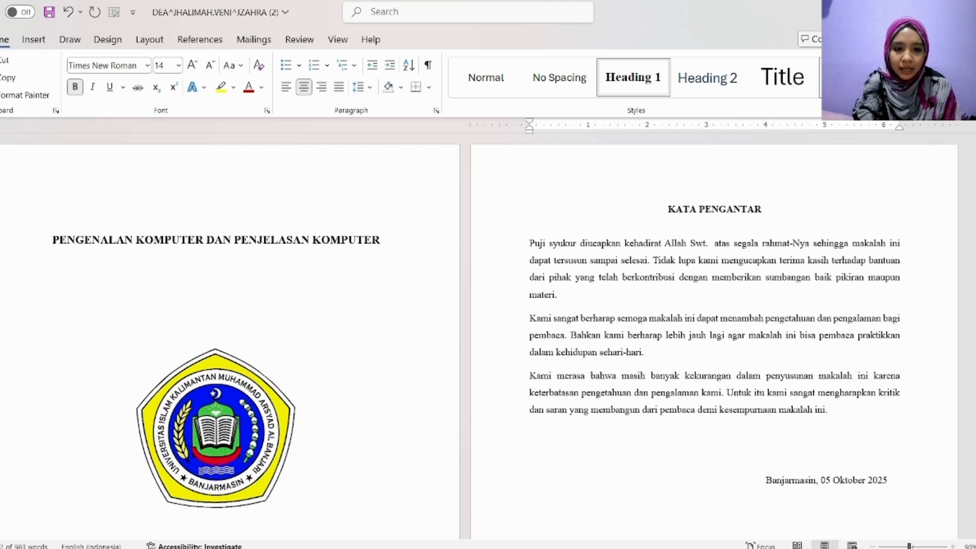
scroll(790, 305, "down", 15)
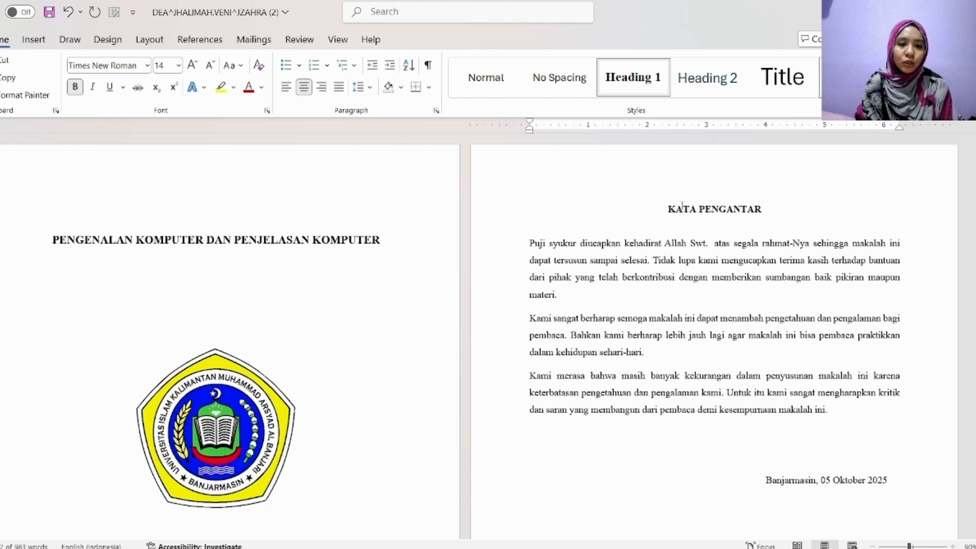
With the KATA PENGANTAR heading selected, modify the Heading 1 style to Times New Roman, 14 pt, centered.
left_click_drag(669, 210, 768, 229)
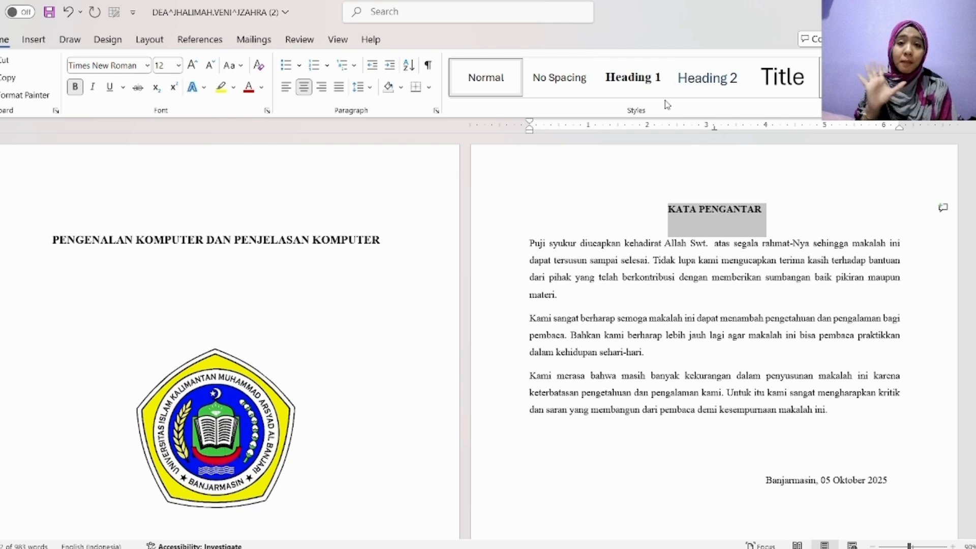
left_click(656, 90)
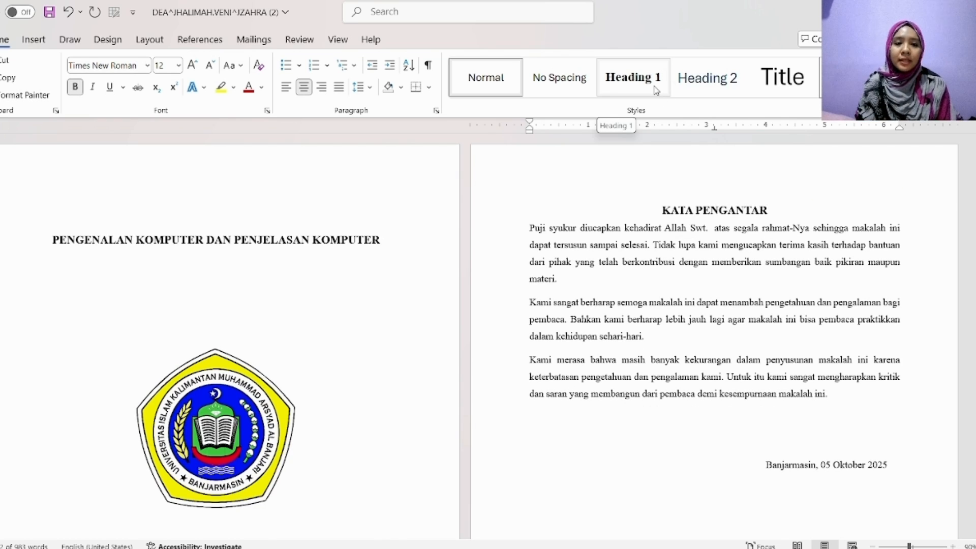
right_click(656, 90)
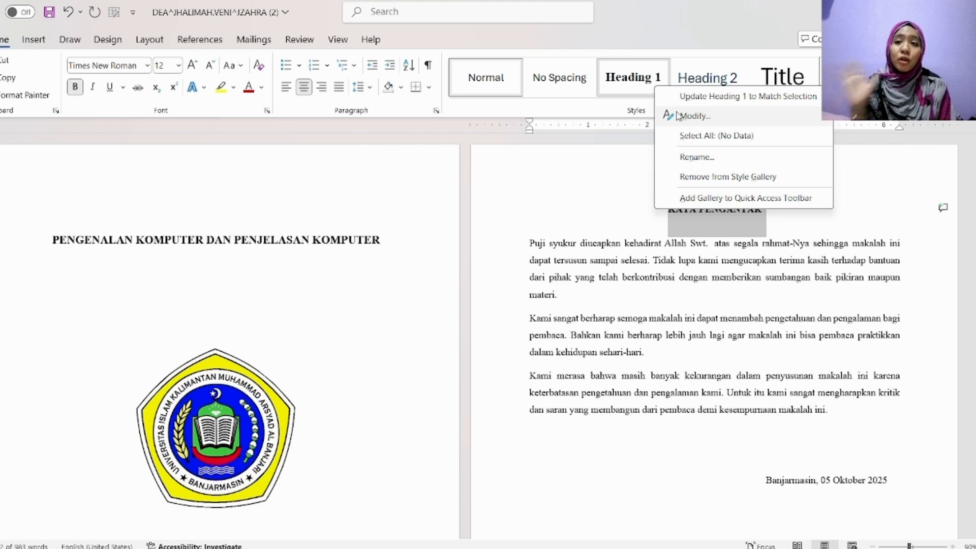
left_click(694, 116)
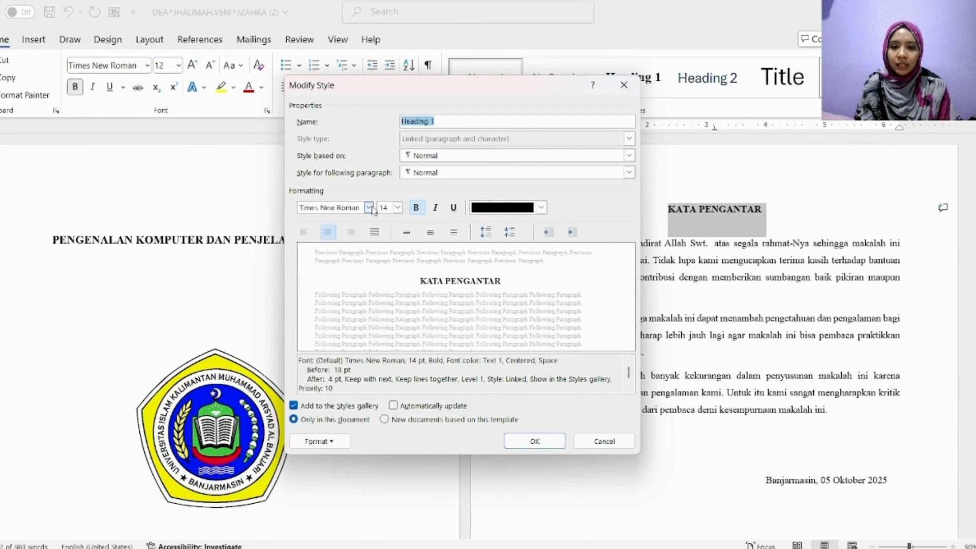
left_click(370, 207)
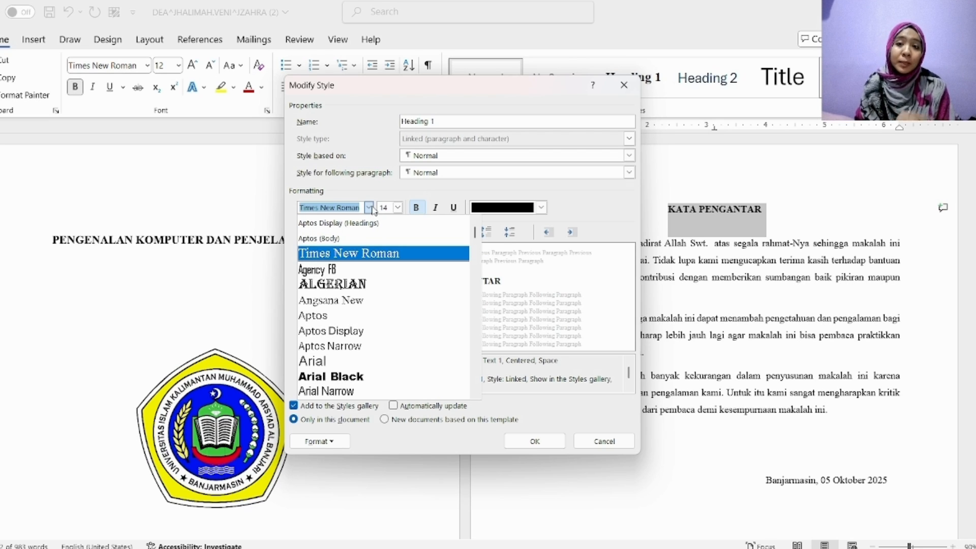
left_click(366, 256)
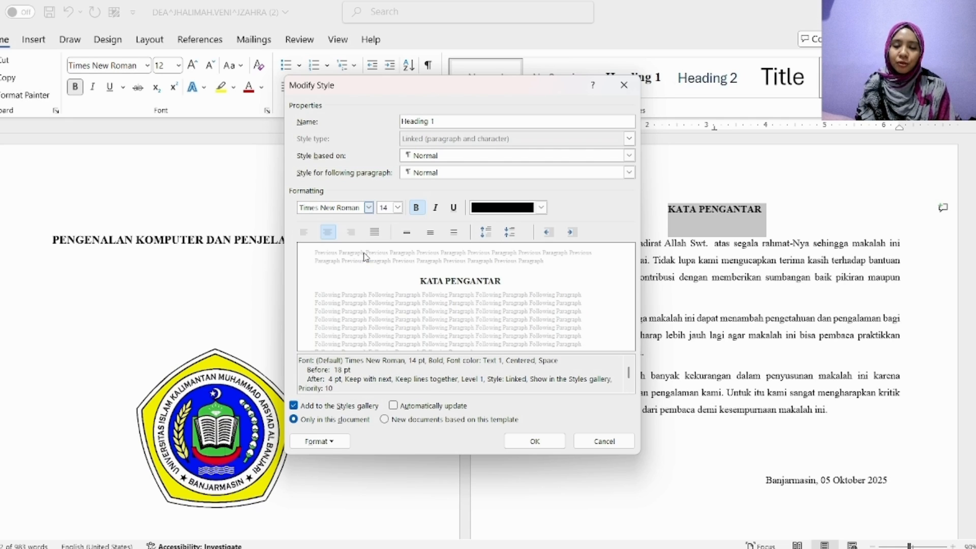
left_click(398, 208)
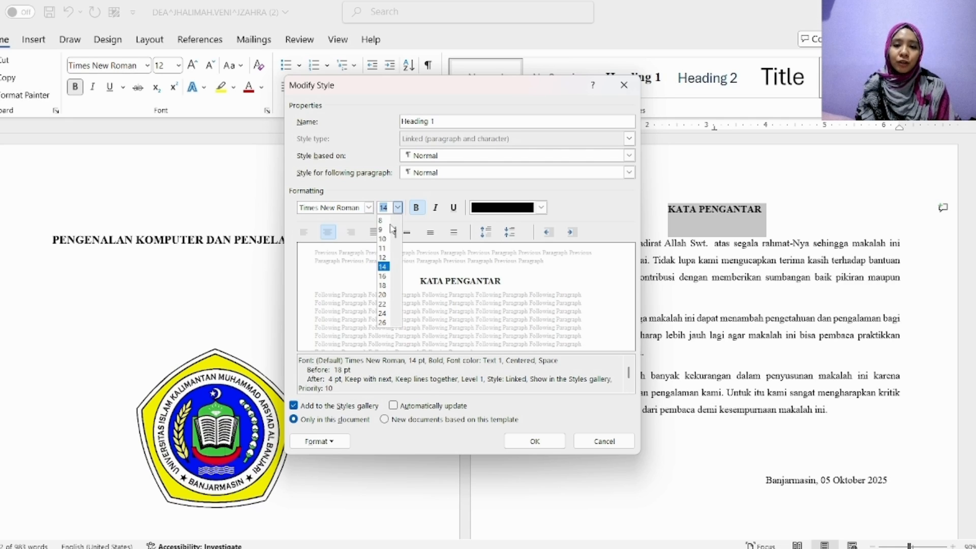
left_click(383, 266)
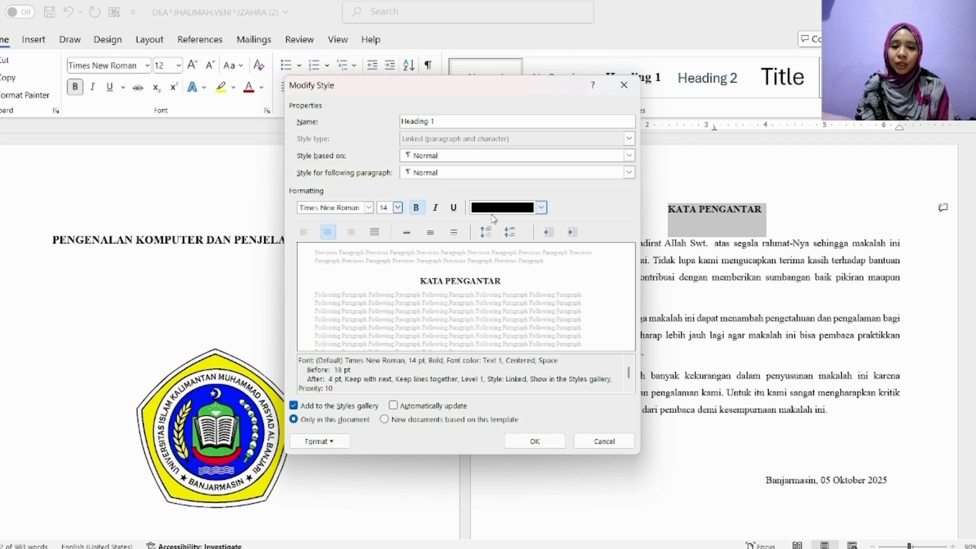
left_click(328, 232)
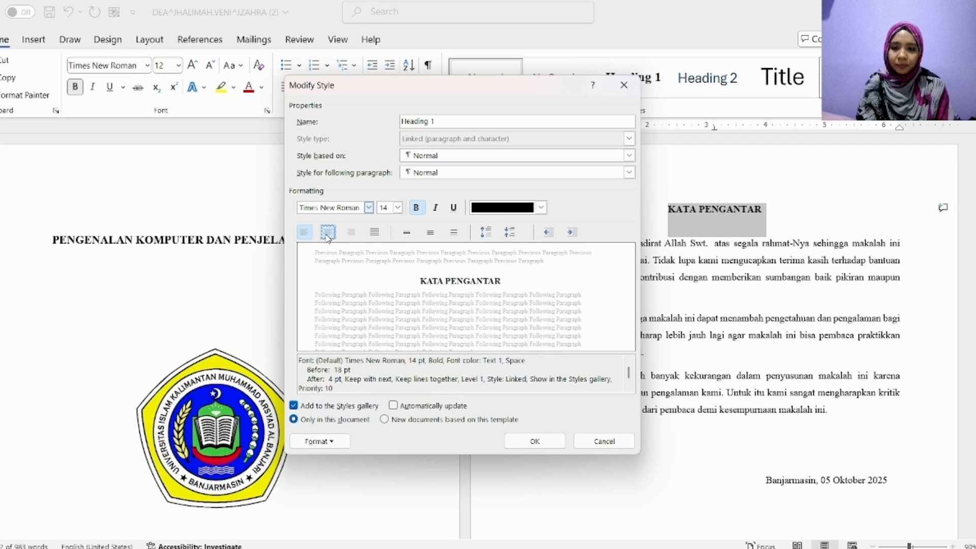
left_click(328, 234)
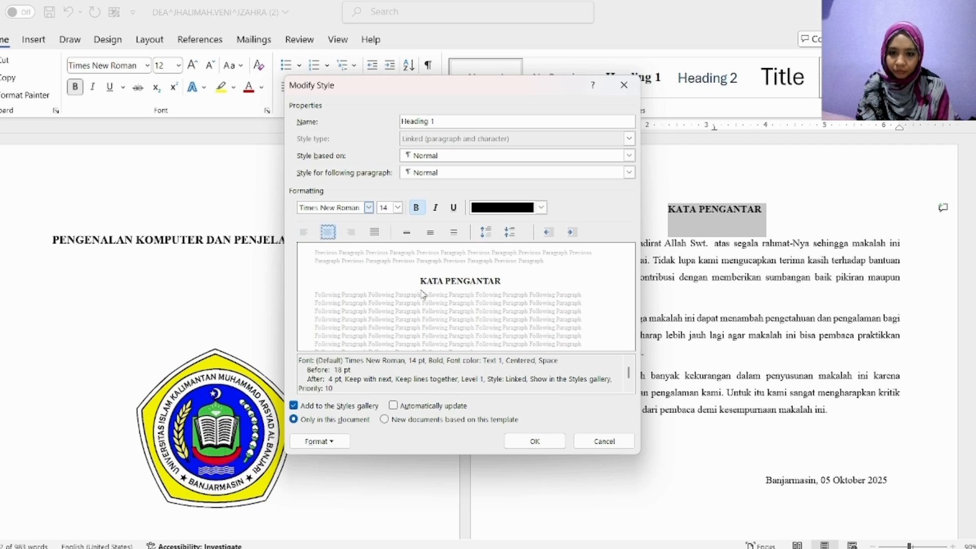
left_click(535, 440)
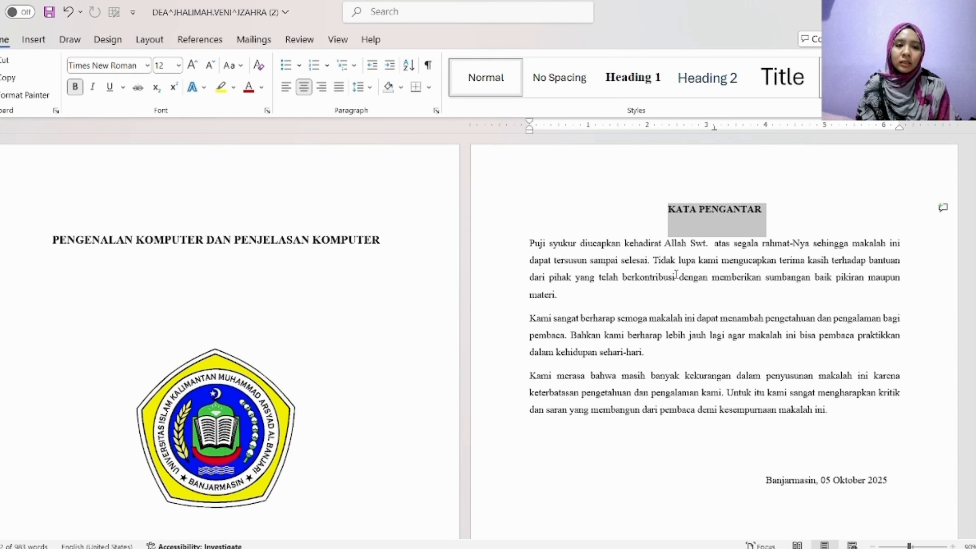
Apply the Heading 1 style to the DAFTAR ISI and DAFTAR GAMBAR headings.
scroll(691, 257, "down", 6)
scroll(690, 257, "down", 5)
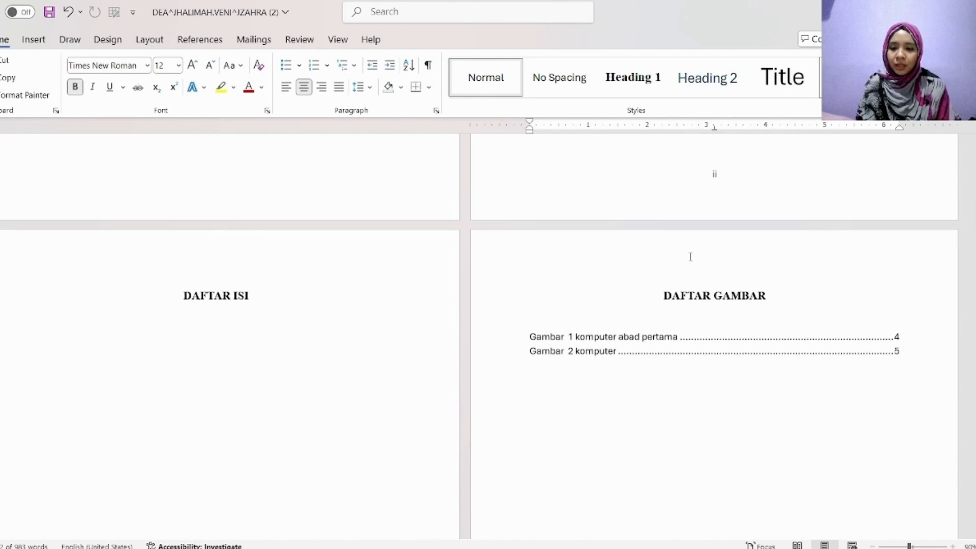
left_click_drag(185, 277, 251, 282)
left_click(613, 85)
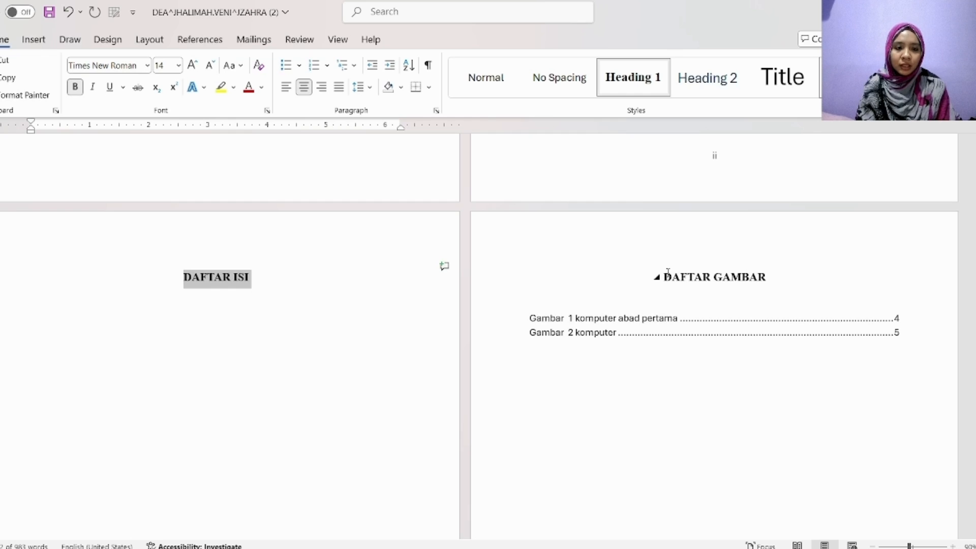
left_click_drag(668, 273, 774, 280)
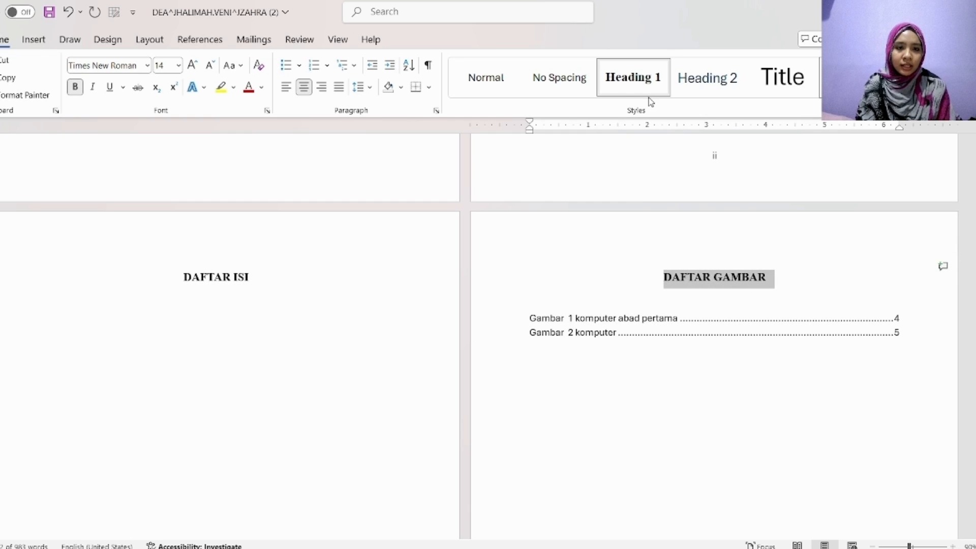
left_click(650, 84)
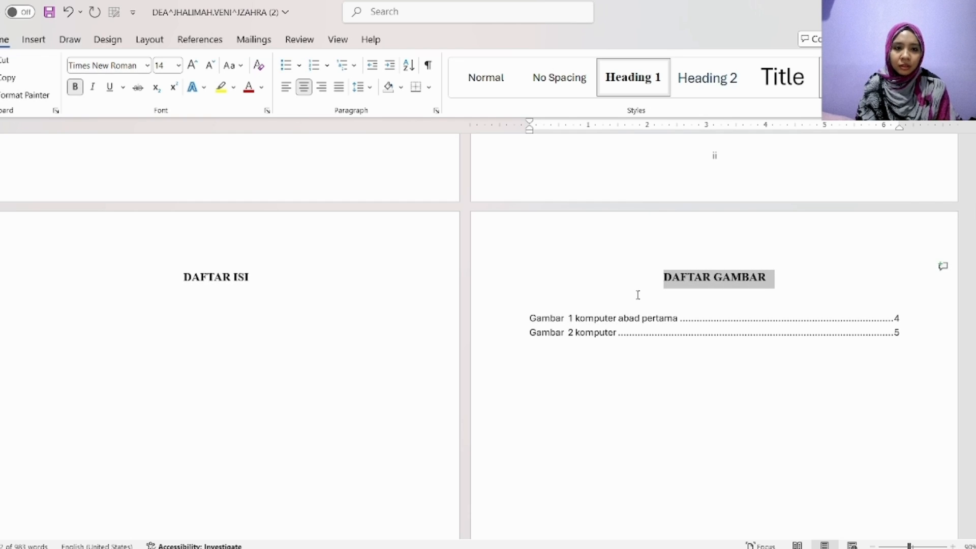
Apply the Heading 1 style to the DAFTAR TABEL heading and the BAB I PENDAHULUAN heading.
scroll(636, 292, "down", 10)
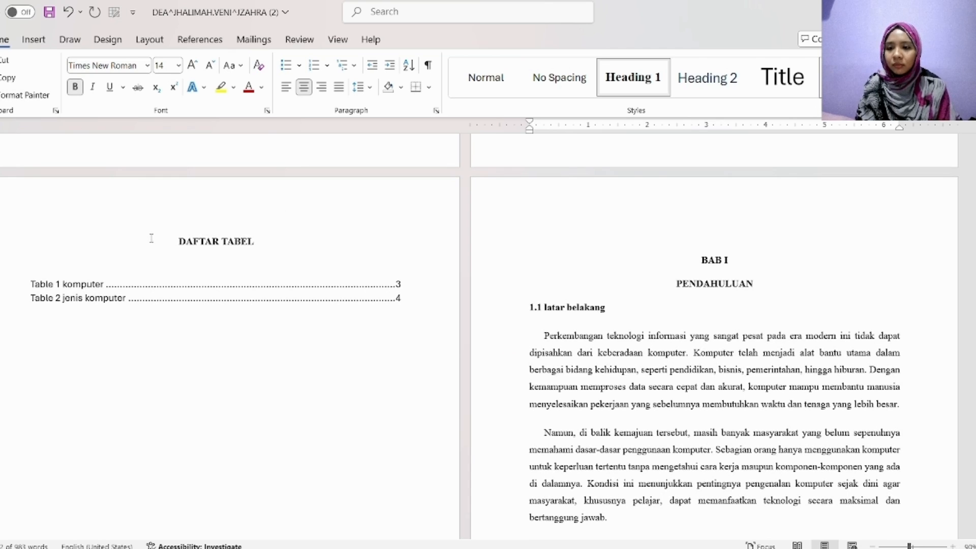
left_click_drag(179, 244, 262, 250)
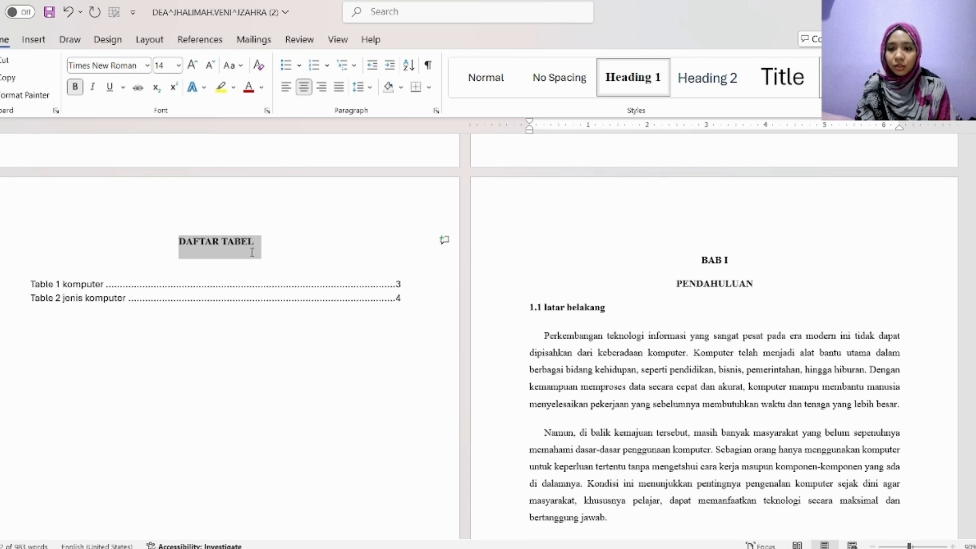
left_click(641, 74)
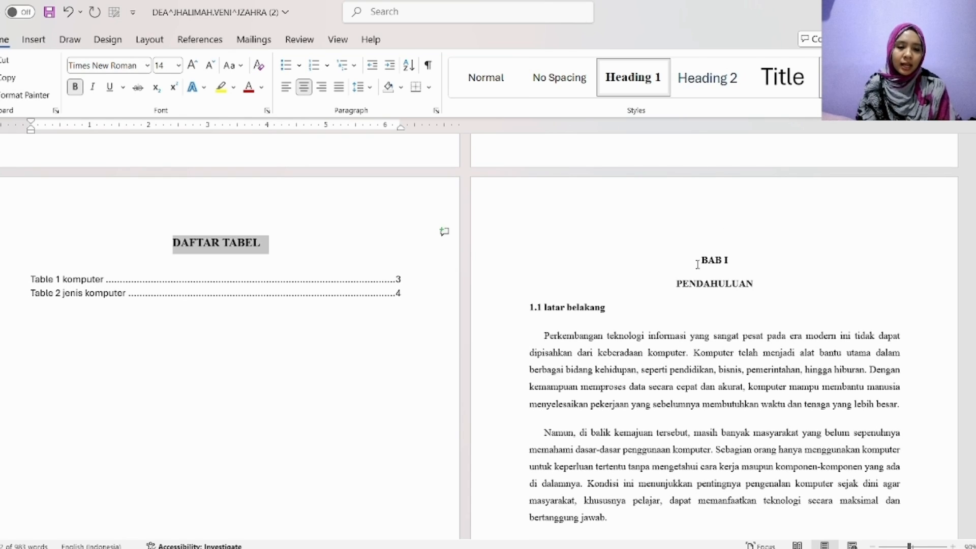
left_click_drag(701, 257, 845, 290)
left_click(653, 92)
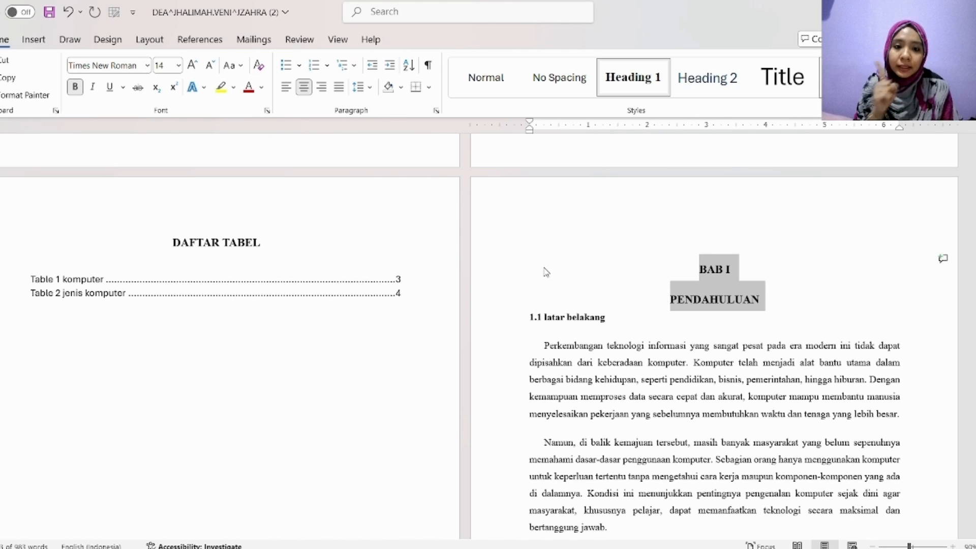
With the "latar belakang" subheading selected, modify the Heading 2 style to use Times New Roman at 12 pt.
left_click_drag(544, 317, 607, 325)
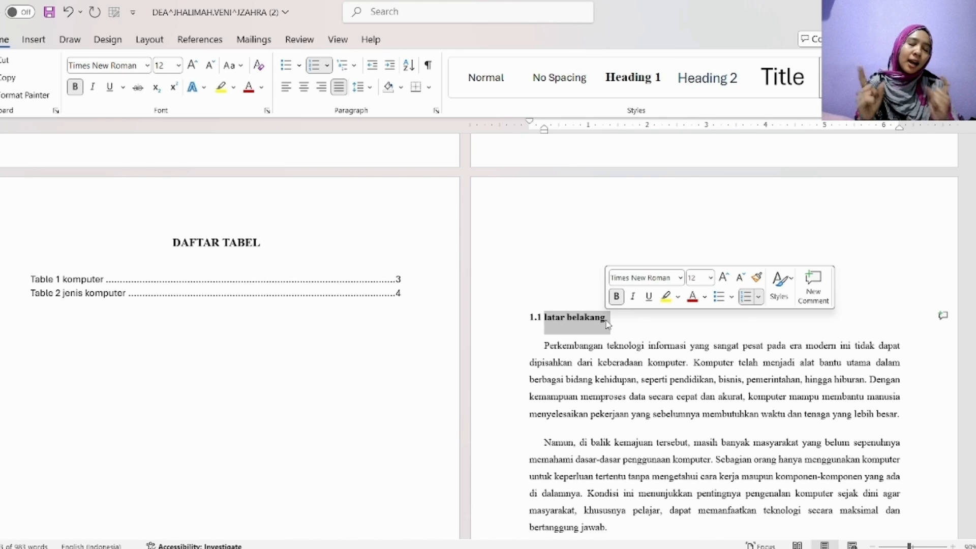
left_click(719, 84)
key("ctrl+z")
right_click(718, 86)
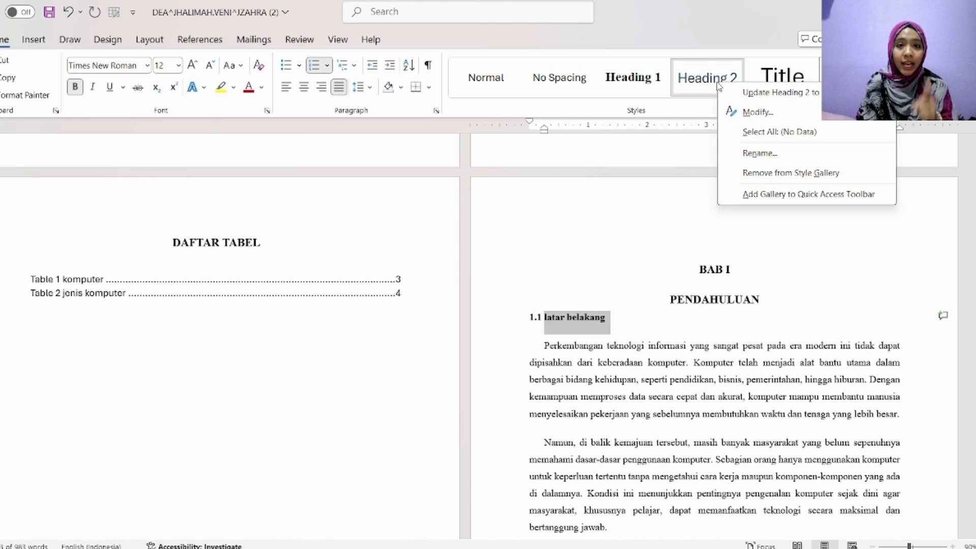
left_click(740, 110)
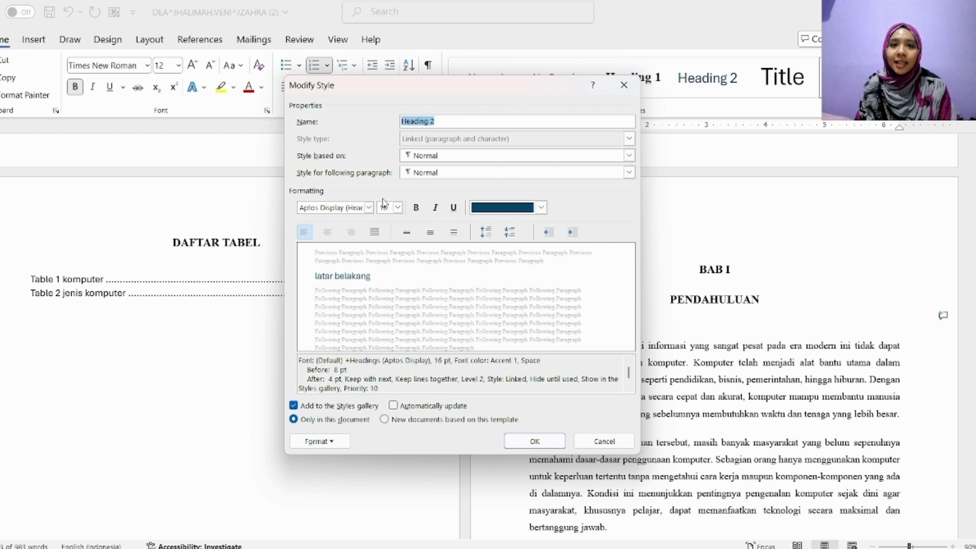
left_click(370, 207)
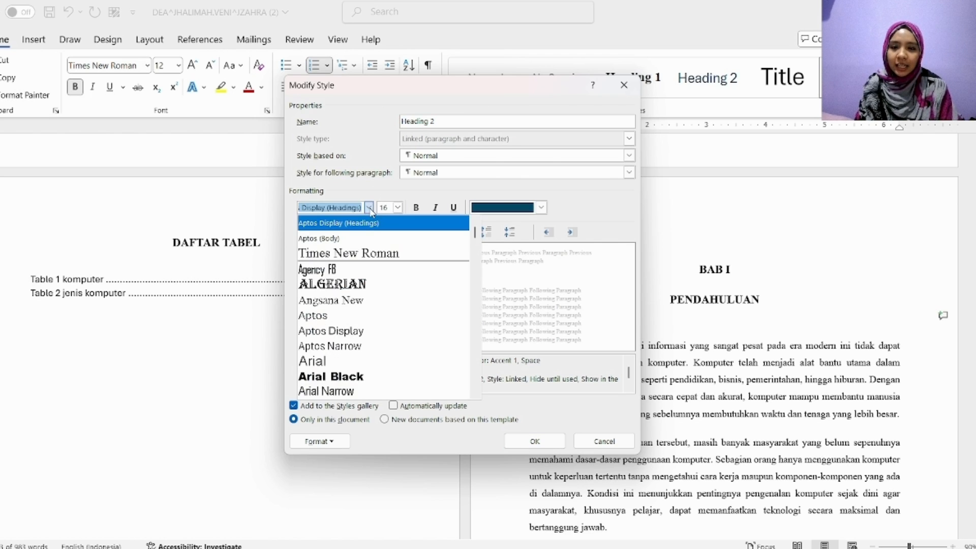
left_click(379, 254)
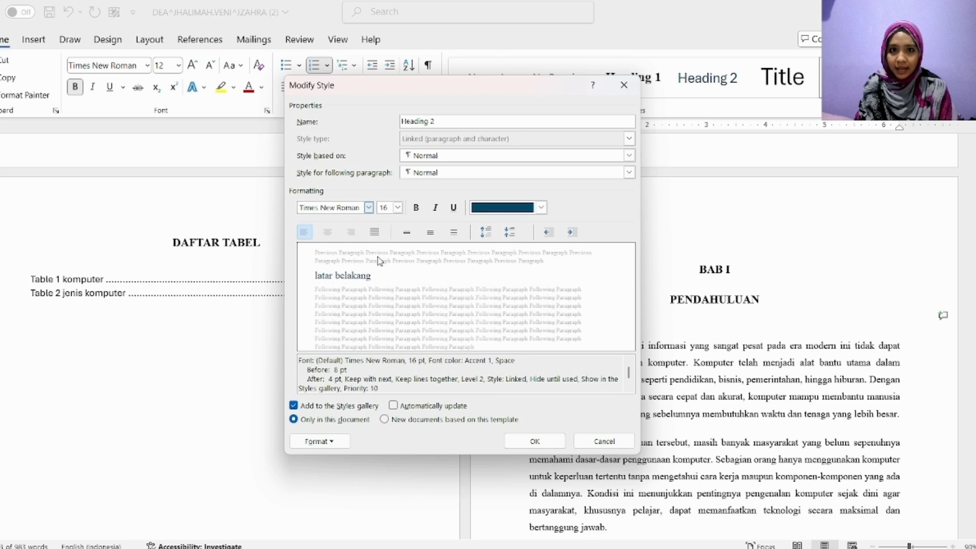
left_click(399, 208)
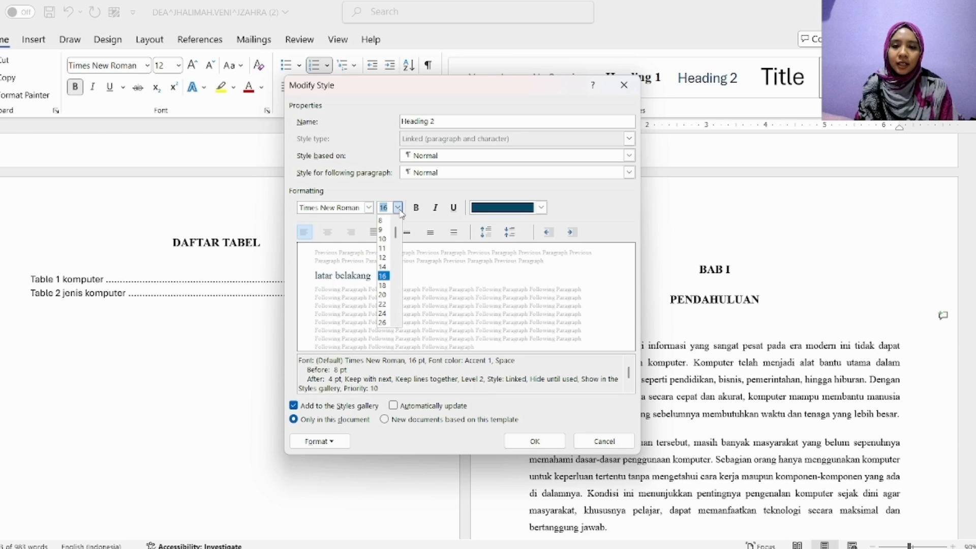
left_click(384, 258)
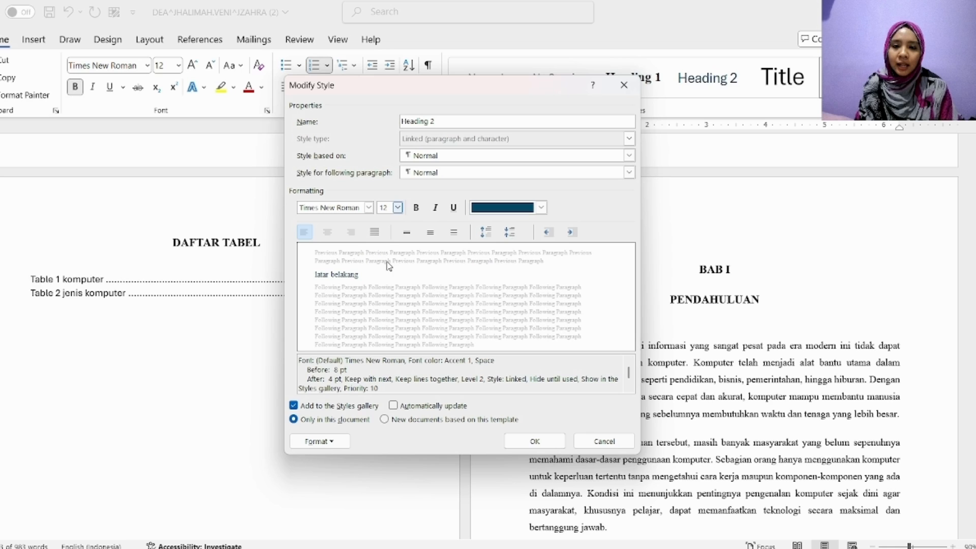
Make the Heading 2 style bold with black text and save the style changes.
left_click(416, 207)
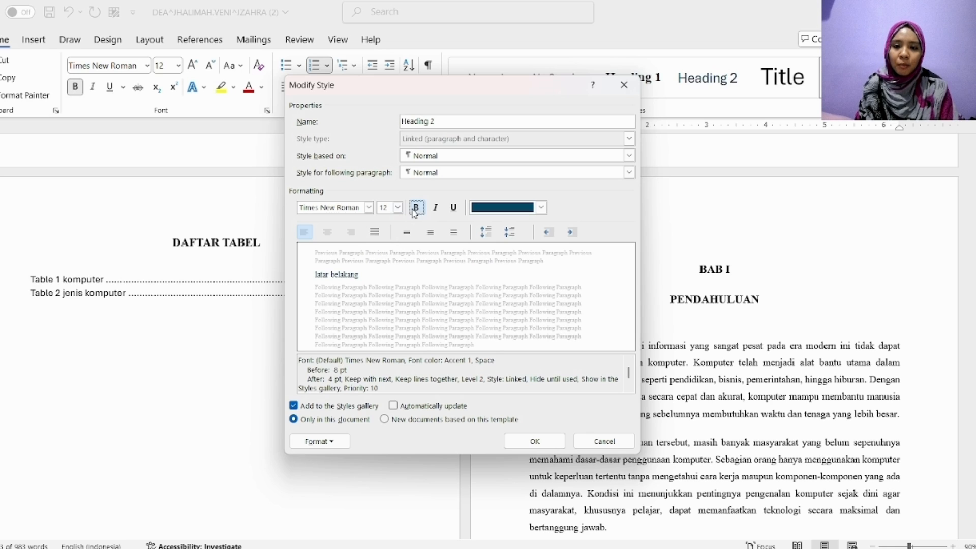
left_click(542, 208)
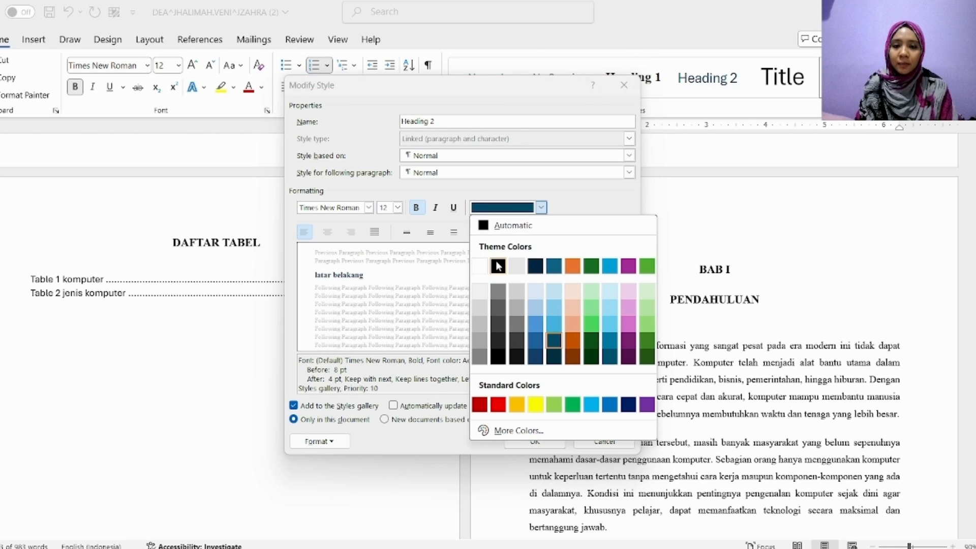
left_click(497, 265)
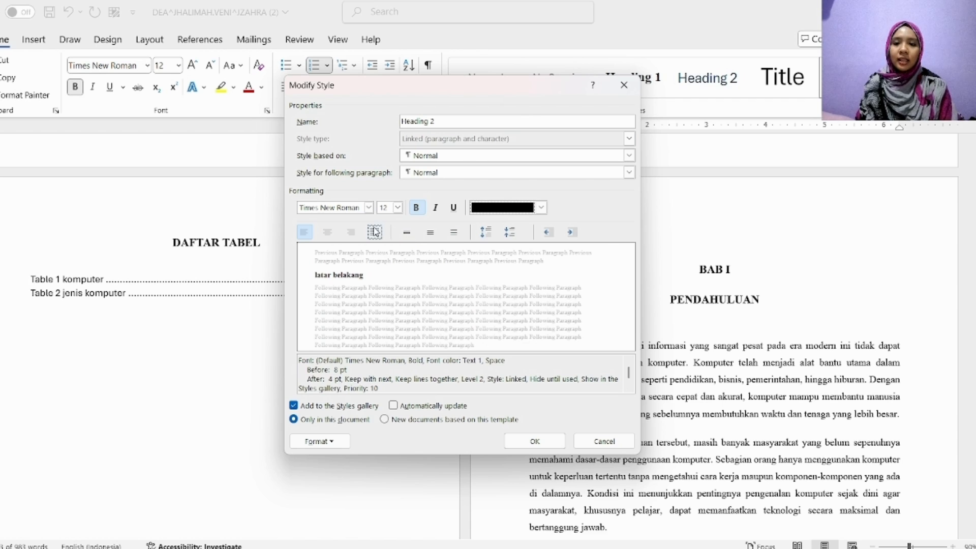
left_click(535, 441)
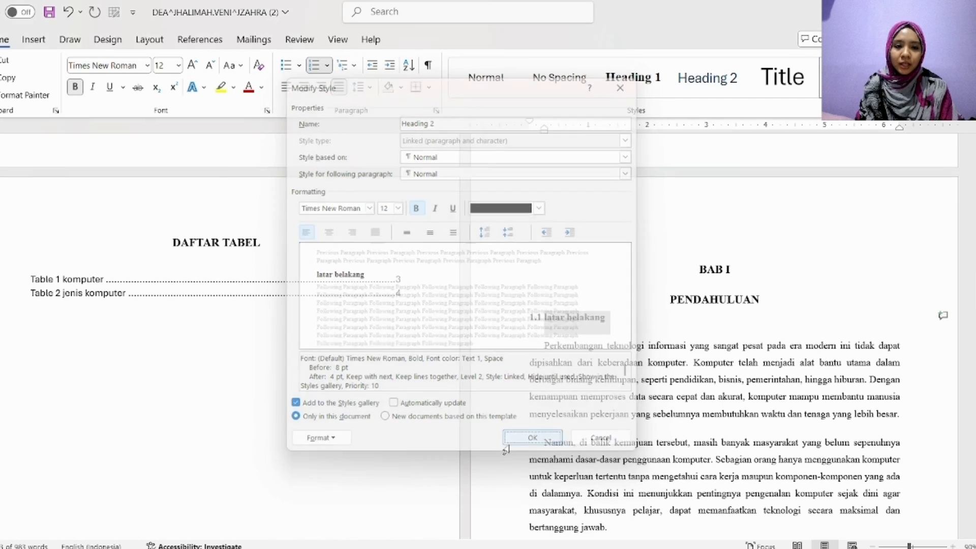
Apply the Heading 2 style to the "rumusan masalah" subheading in BAB I.
scroll(693, 317, "down", 10)
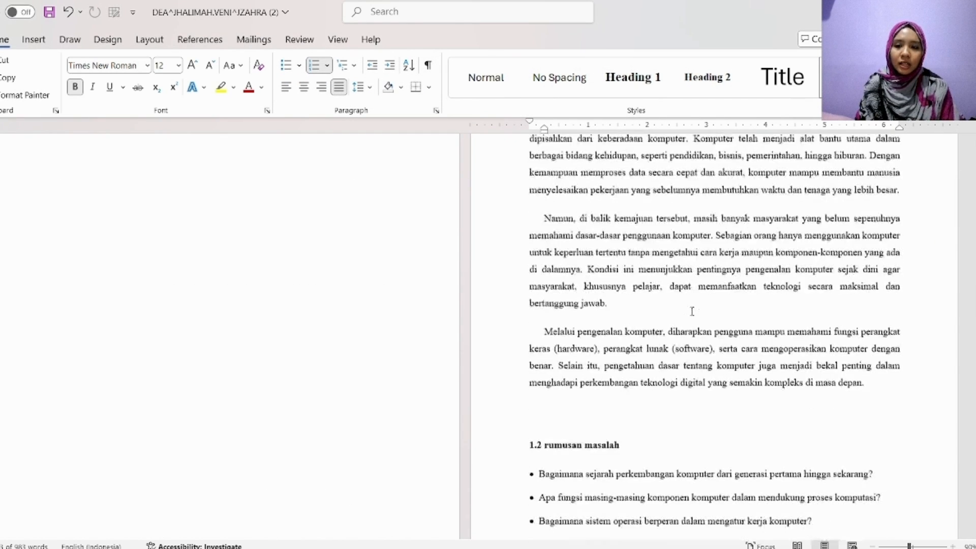
scroll(692, 311, "up", 2)
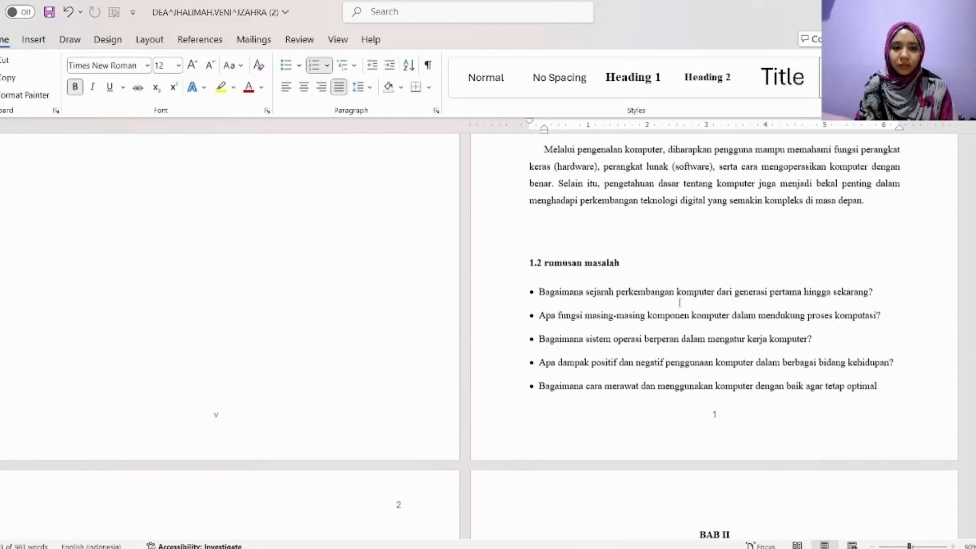
left_click_drag(544, 265, 624, 265)
left_click(722, 76)
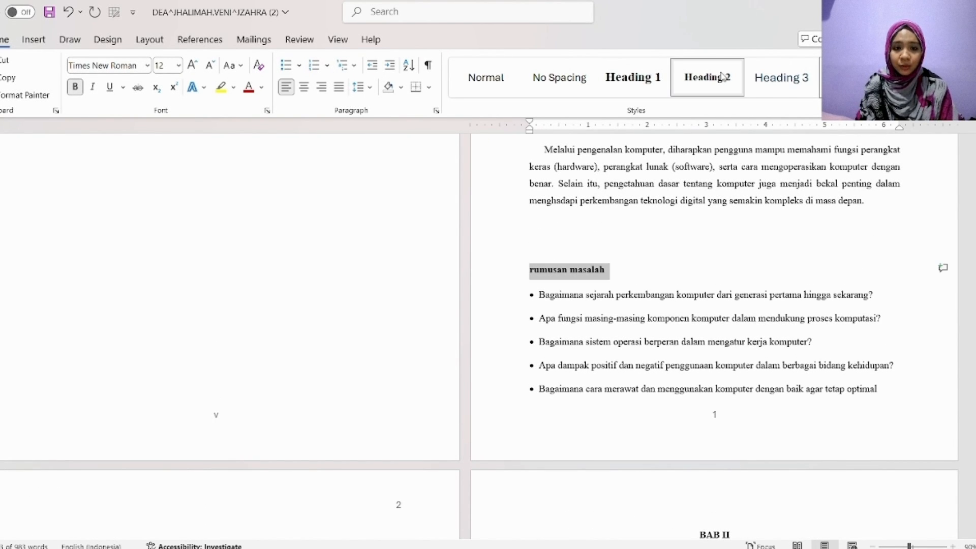
Add the number 1.2 in front of the "rumusan masalah" subheading.
left_click(523, 270)
left_click(524, 270)
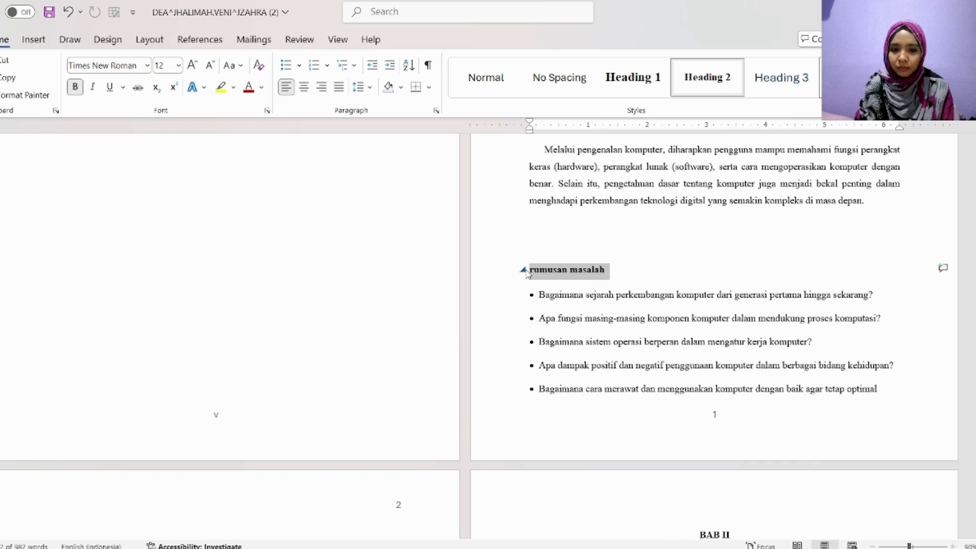
left_click(523, 270)
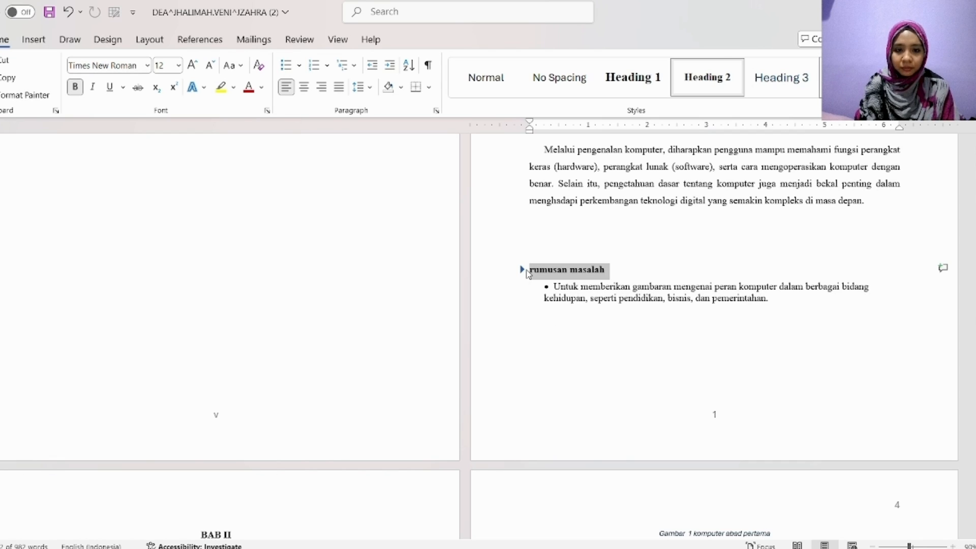
left_click(532, 270)
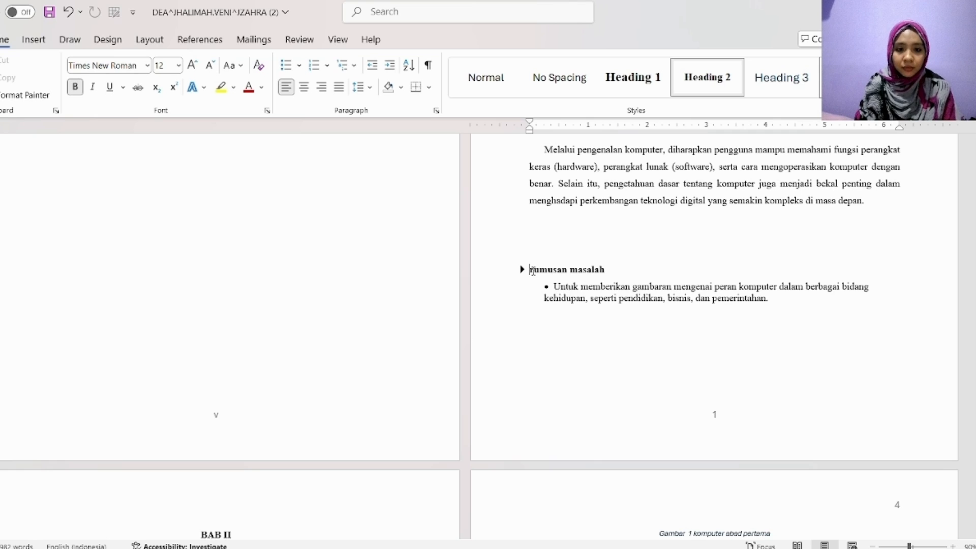
type("1.2")
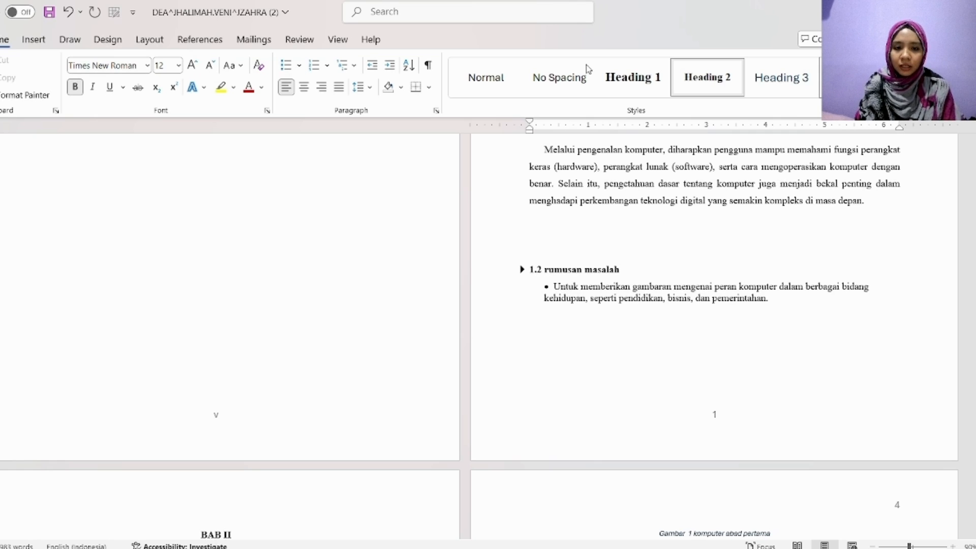
Apply the Heading 1 style to both lines of the BAB II ISI chapter heading.
scroll(620, 287, "down", 7)
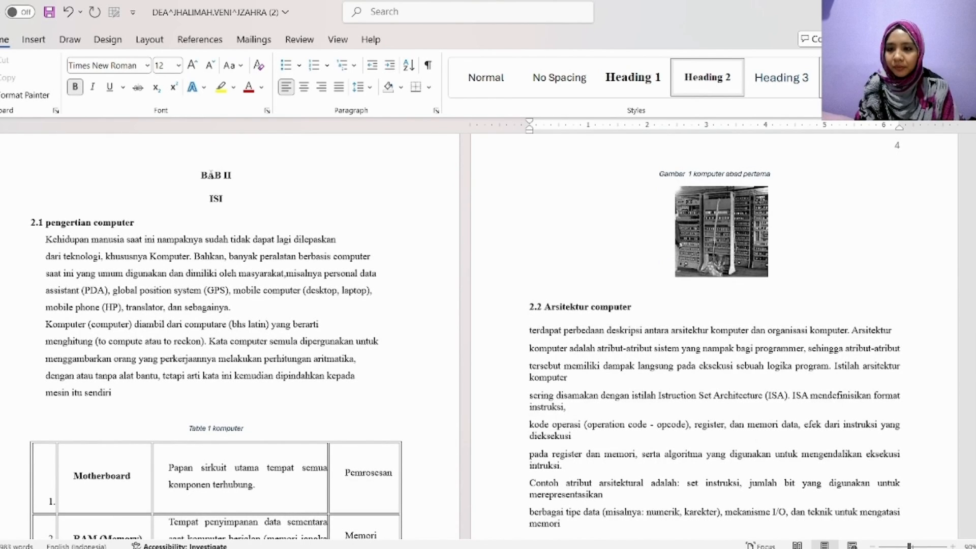
left_click_drag(209, 176, 237, 202)
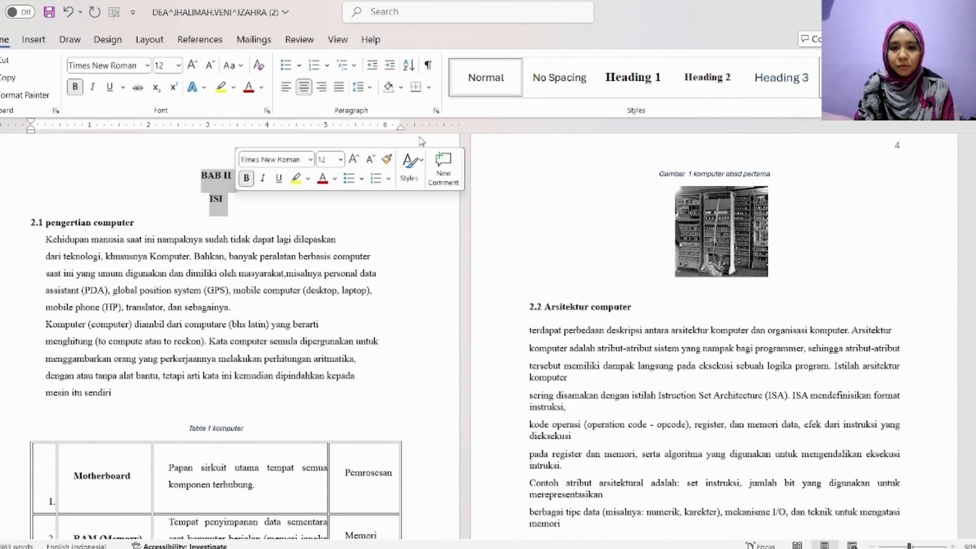
left_click(623, 73)
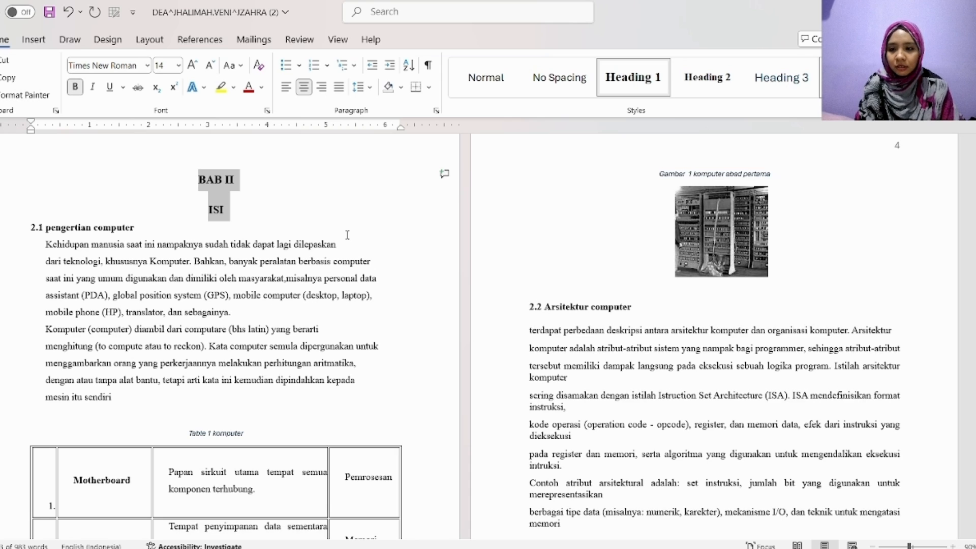
Apply the Heading 2 style to the "pengertian computer" and "Arsitektur computer" subheadings of BAB II.
scroll(345, 235, "up", 2)
scroll(344, 236, "down", 1)
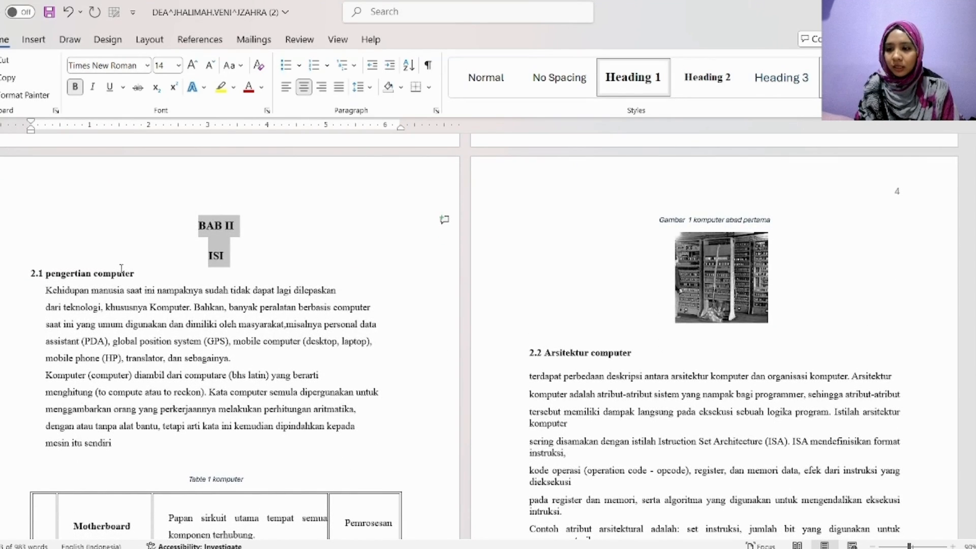
left_click_drag(137, 279, 45, 274)
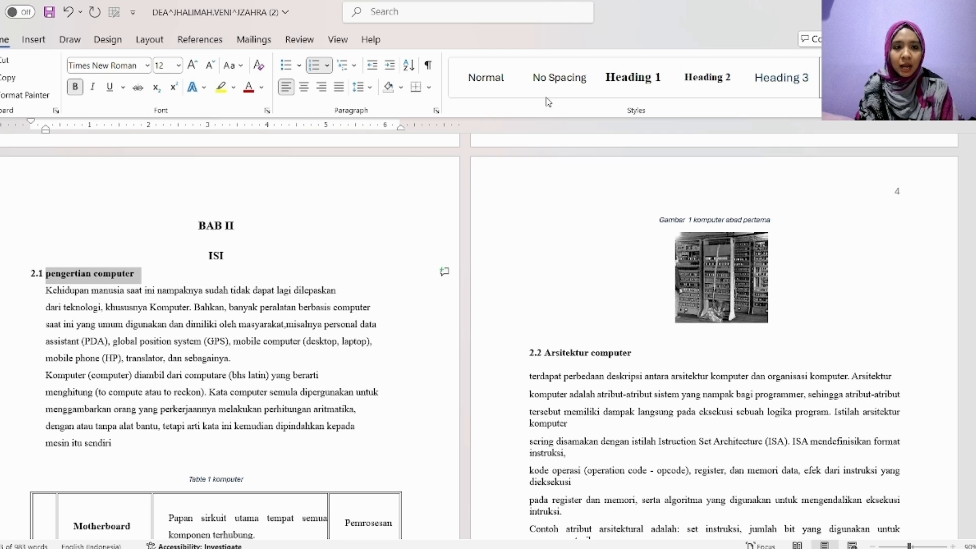
left_click(698, 70)
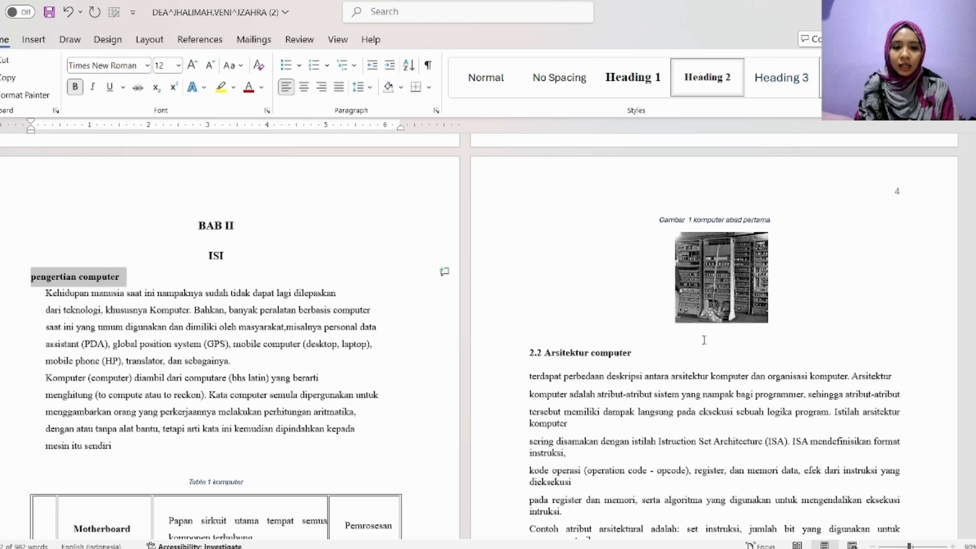
left_click_drag(628, 353, 546, 352)
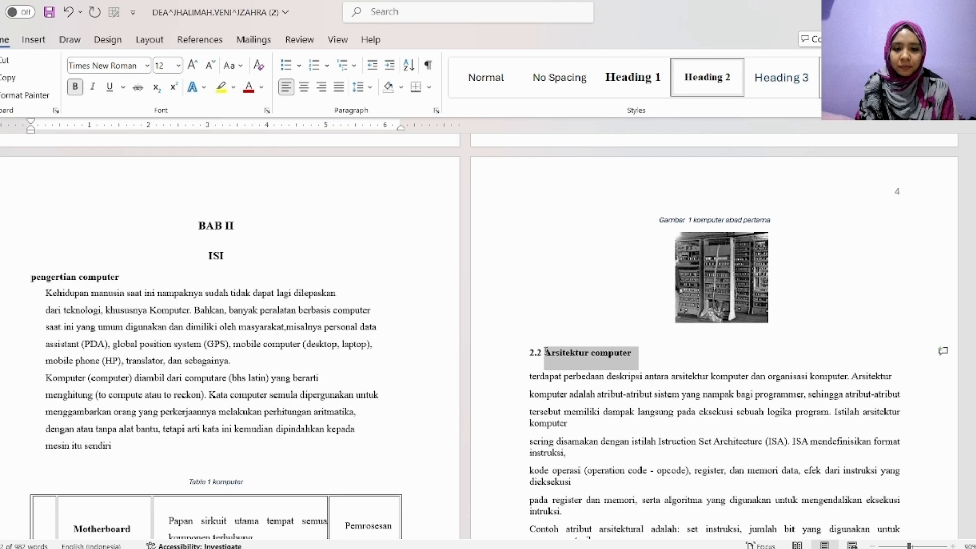
left_click(678, 87)
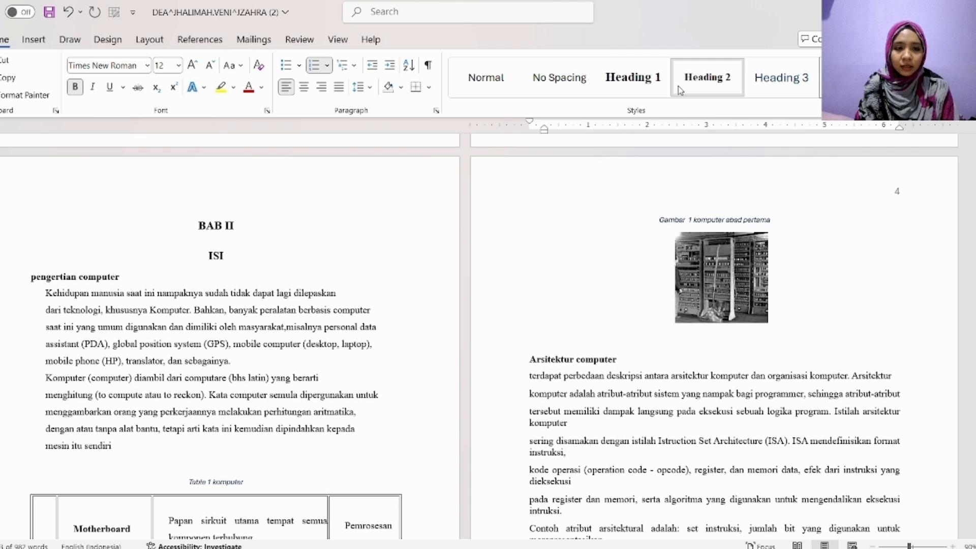
Add the number 2.1 in front of "pengertian computer" and 2.2 in front of "Arsitektur computer".
left_click(32, 276)
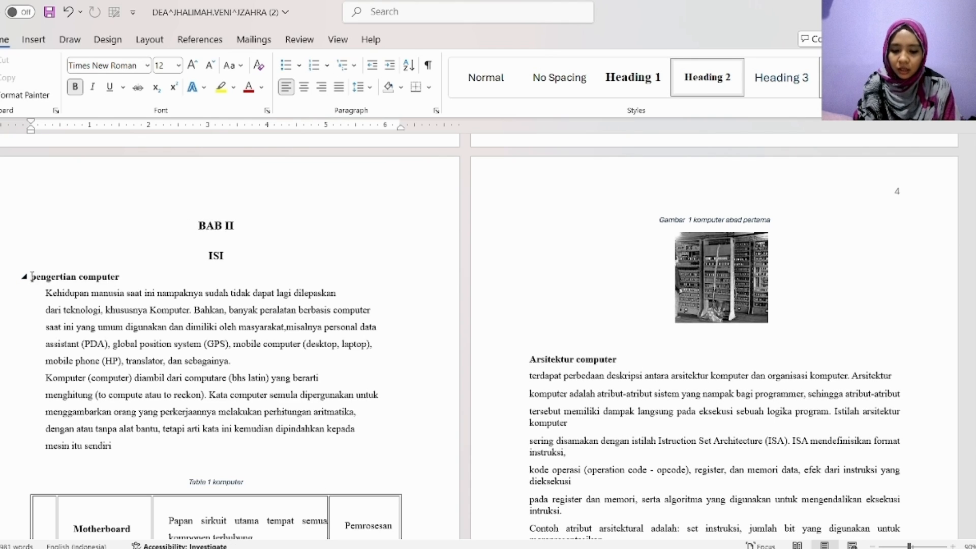
type("2.1")
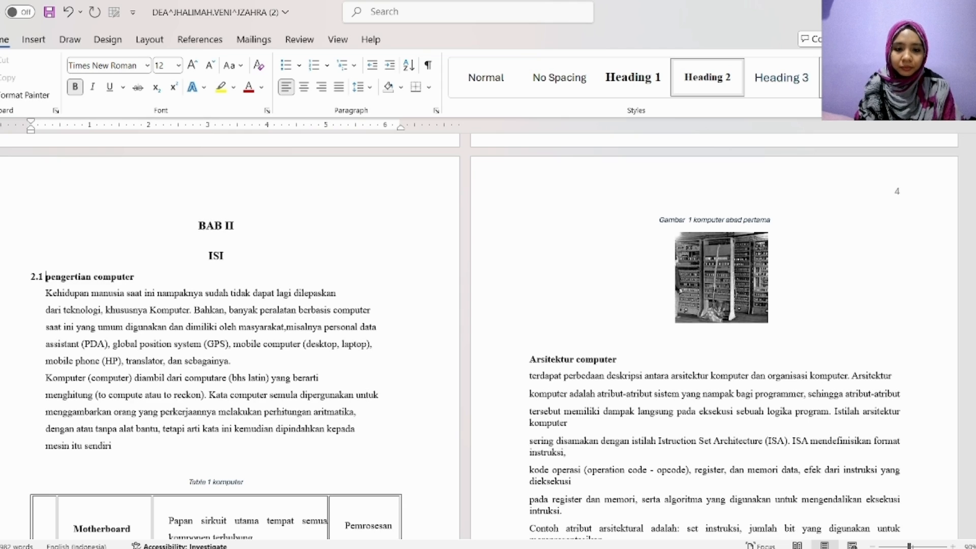
left_click(529, 358)
type("2.2")
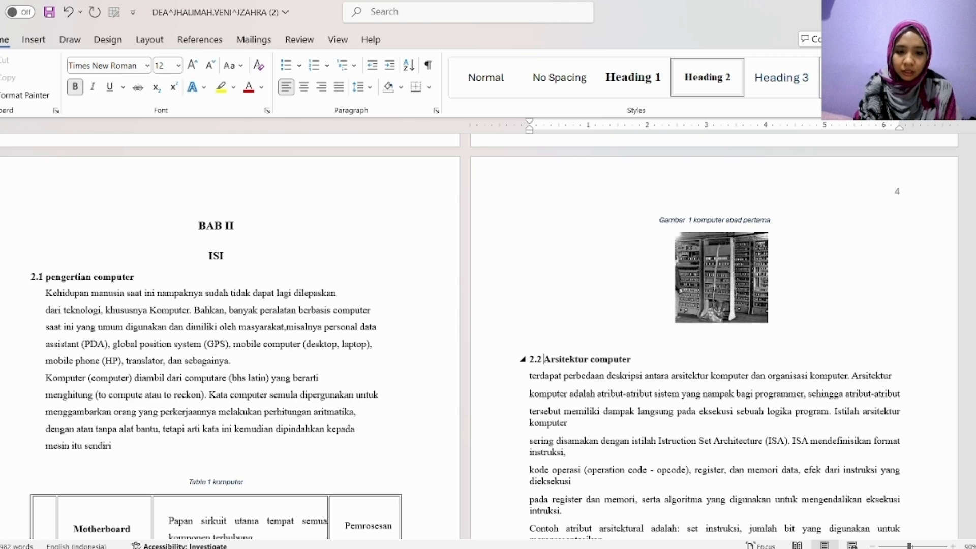
Apply the Heading 1 style to both lines of the BAB III PENUTUP chapter heading.
scroll(511, 155, "down", 10)
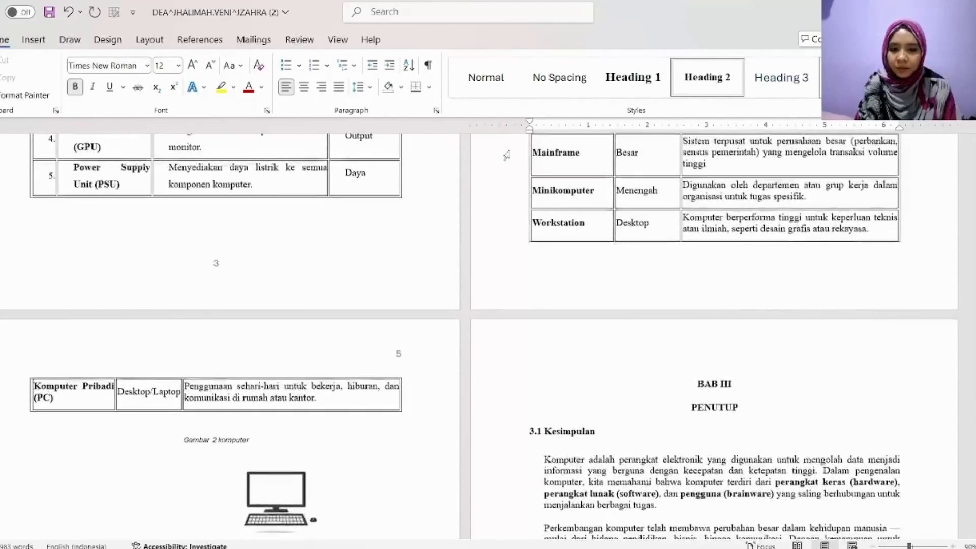
scroll(637, 246, "up", 5)
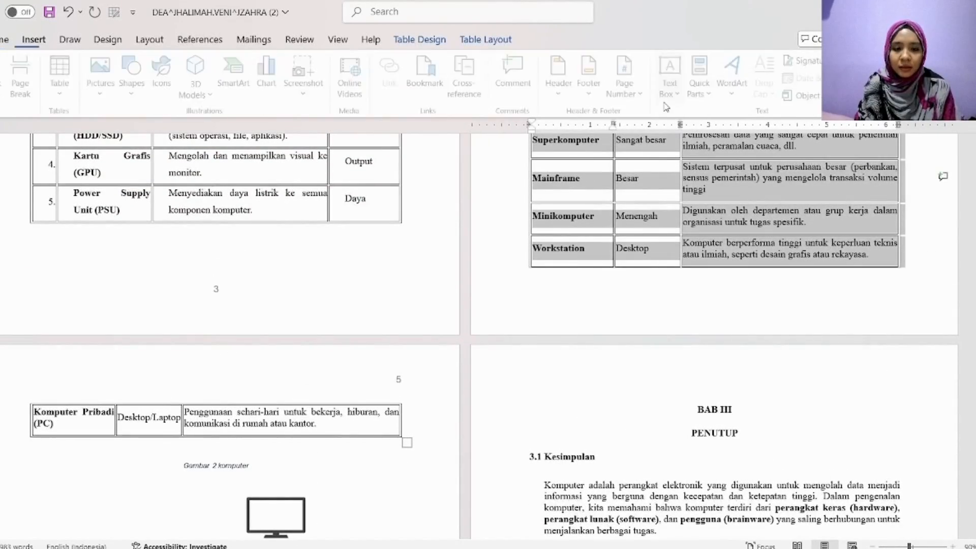
scroll(696, 277, "down", 3)
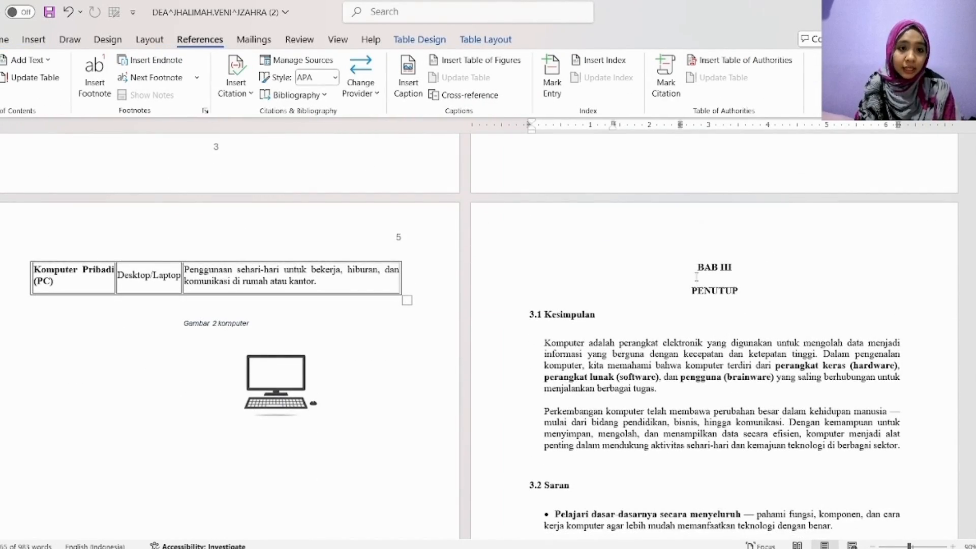
left_click_drag(696, 267, 742, 301)
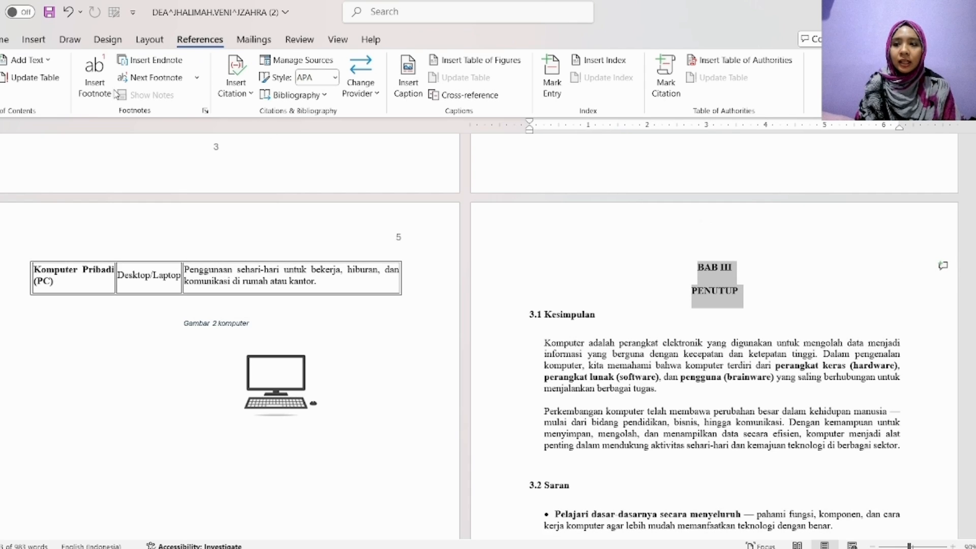
left_click(9, 41)
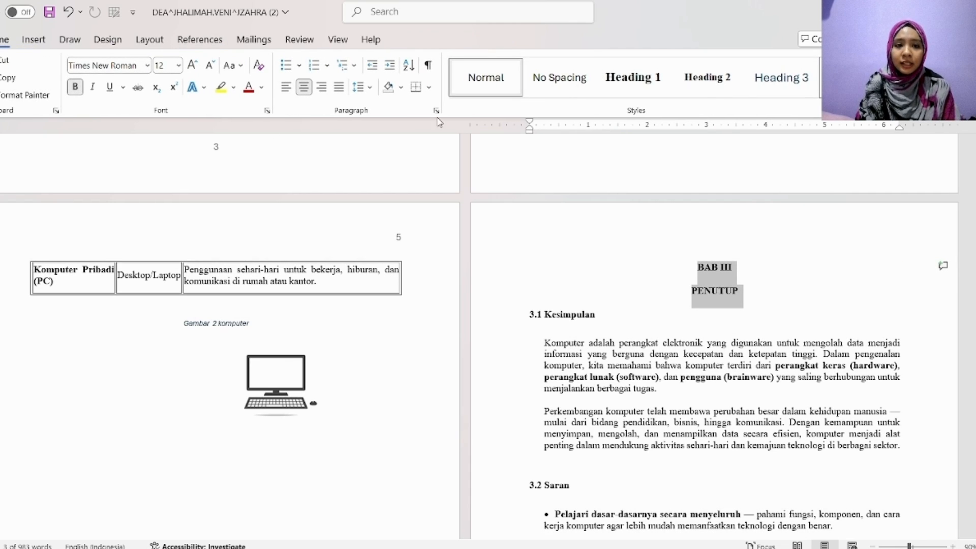
left_click(632, 77)
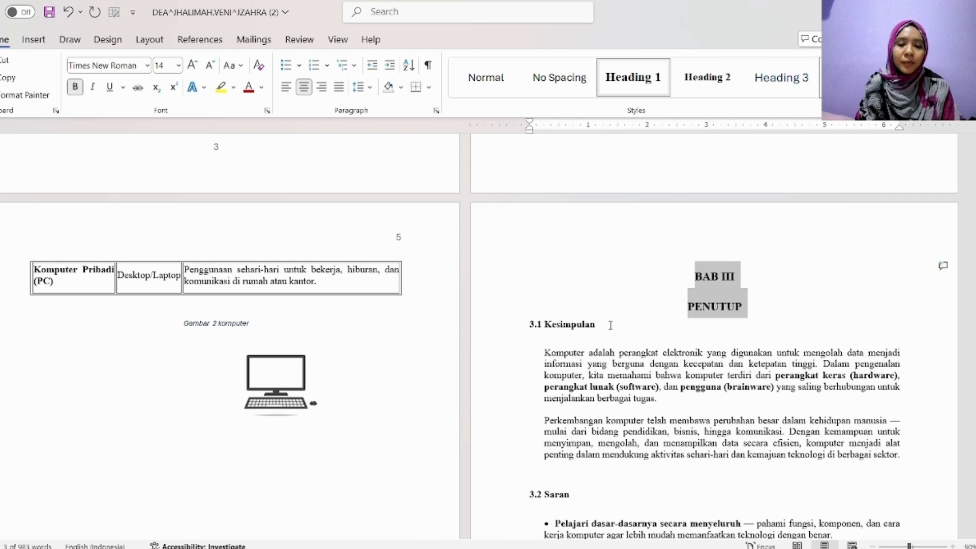
Apply the Heading 2 style to the Kesimpulan and Saran subheadings of BAB III.
left_click_drag(600, 324, 543, 325)
left_click(703, 89)
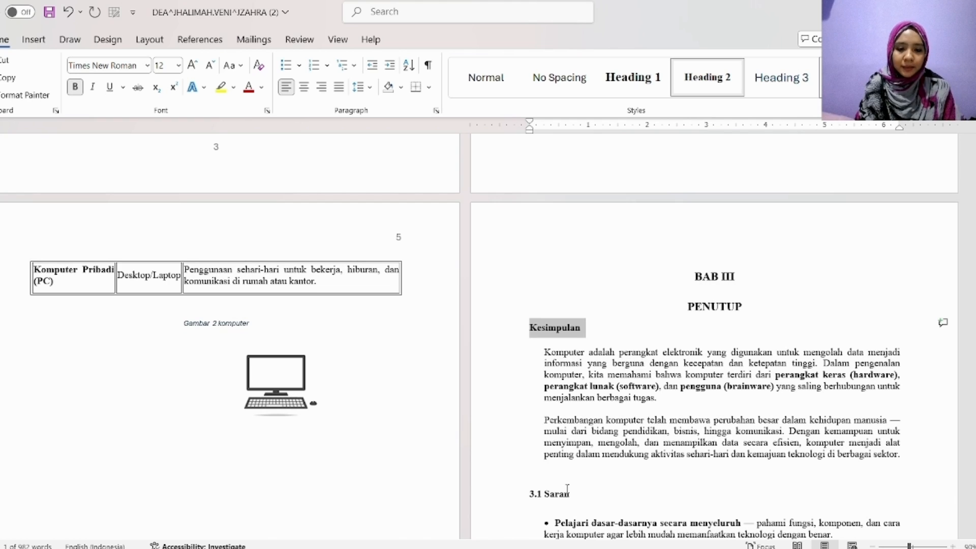
left_click_drag(568, 490, 530, 491)
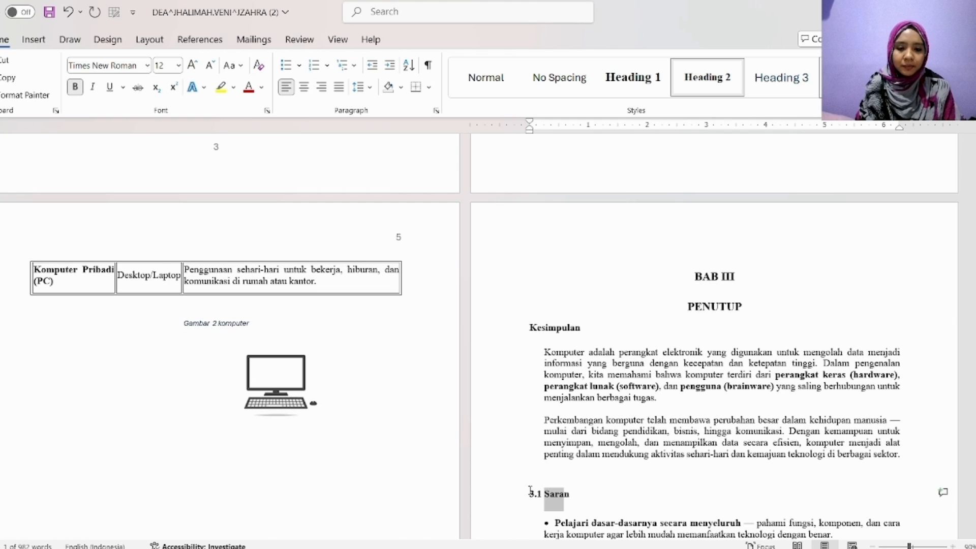
left_click(571, 494)
left_click_drag(539, 494, 574, 494)
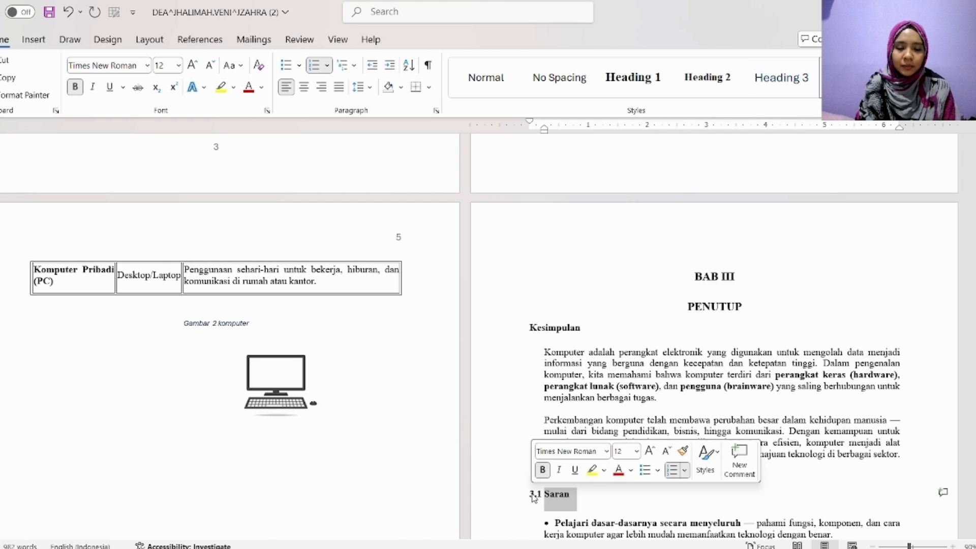
left_click(711, 97)
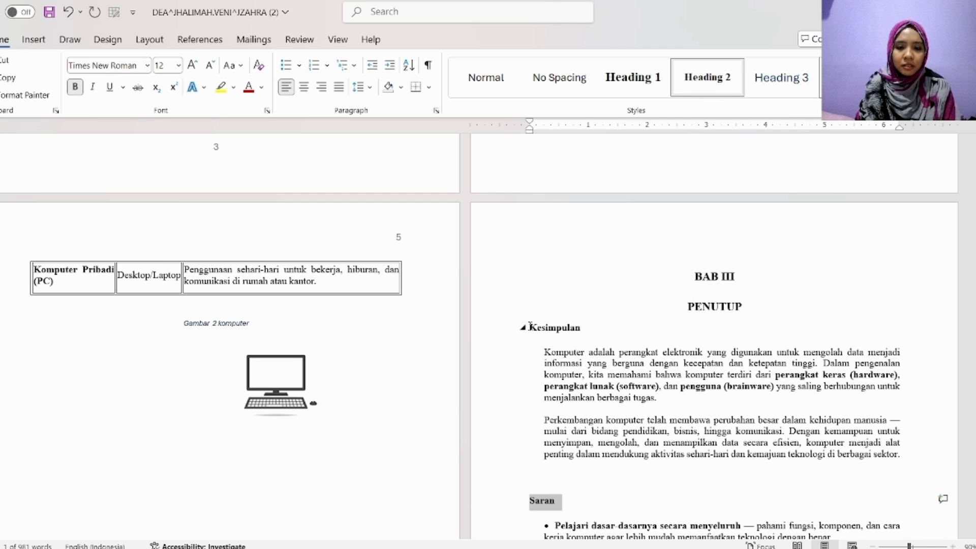
Add the number 3.1 in front of the Kesimpulan subheading and 3.2 in front of Saran.
left_click(530, 327)
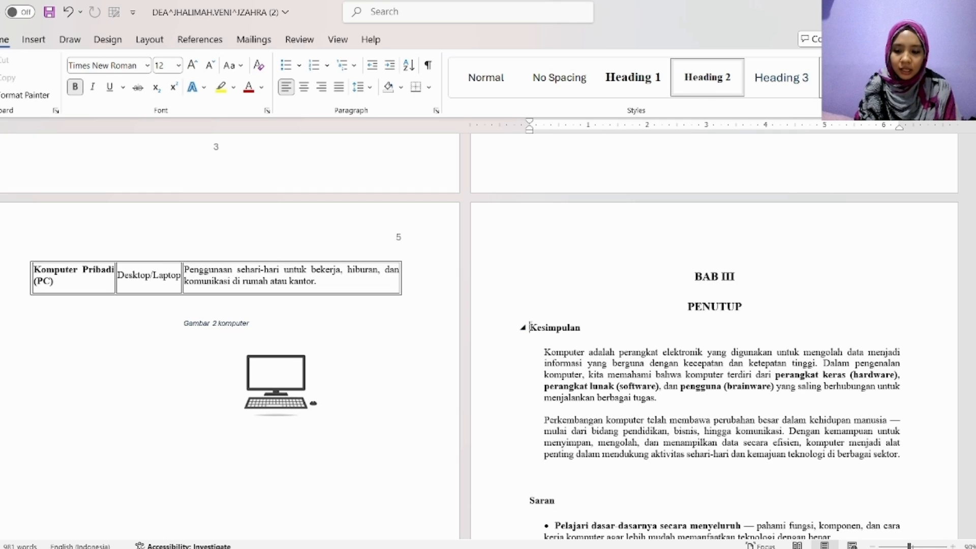
key("ctrl+z")
key("BackSpace")
key("BackSpace")
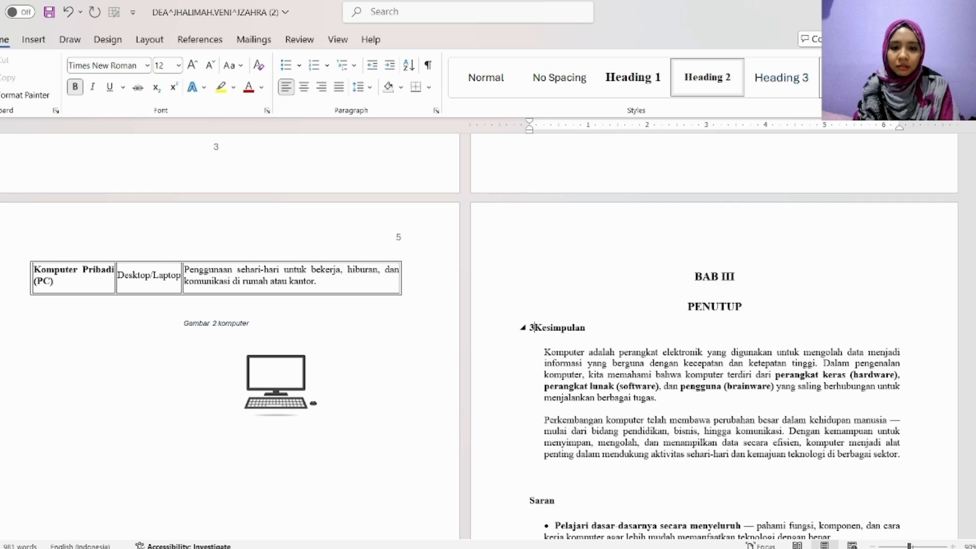
type(".1")
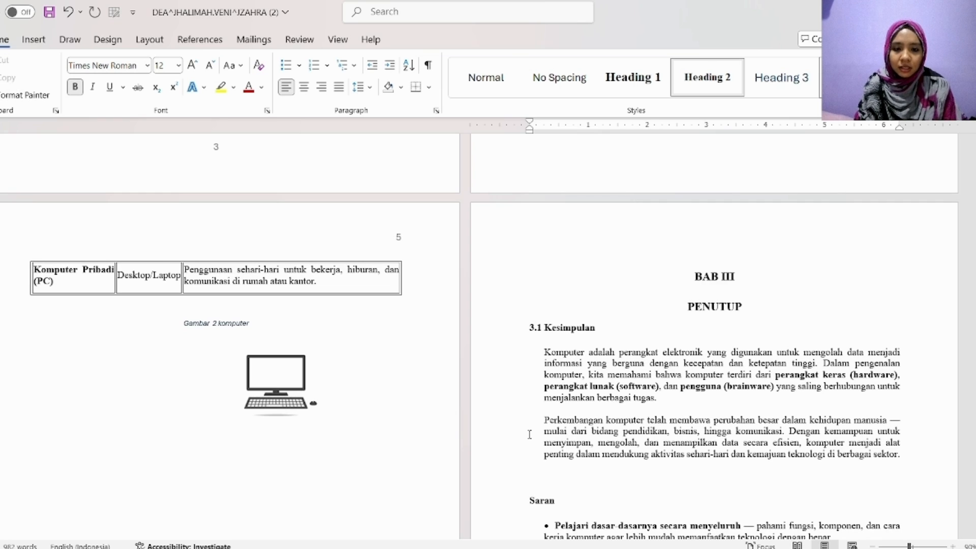
left_click(530, 500)
type("3.2")
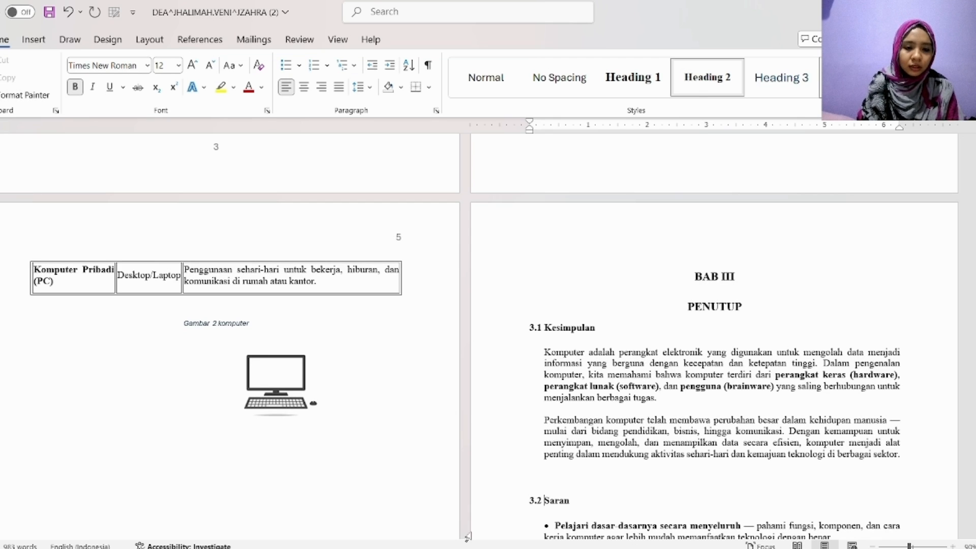
Apply the Heading 1 style to the DAFTAR PUSTAKA heading on the last page.
scroll(467, 537, "down", 15)
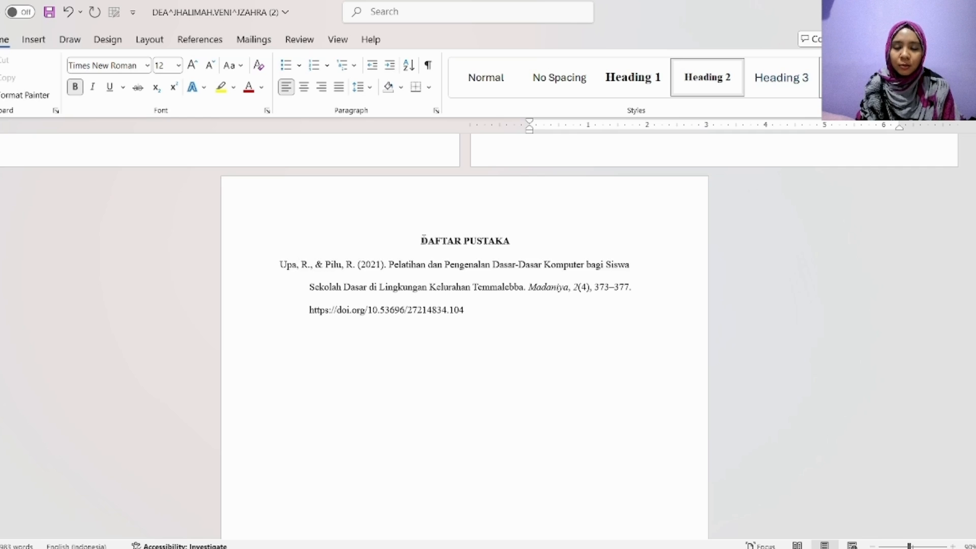
left_click_drag(422, 240, 517, 243)
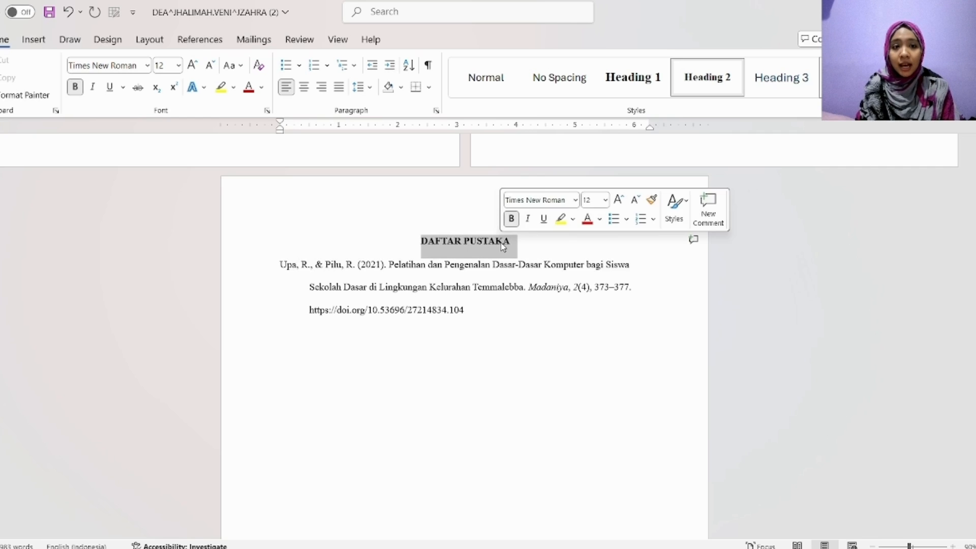
left_click(650, 83)
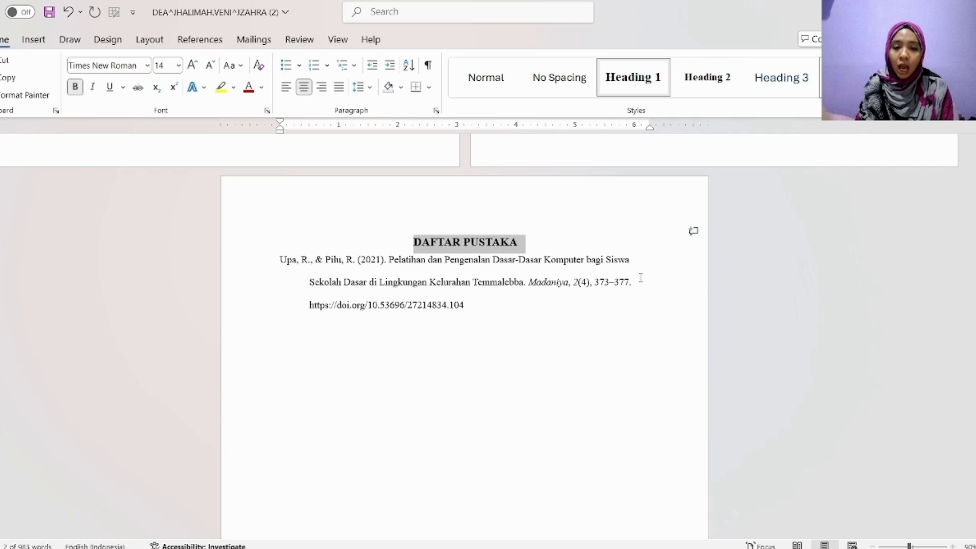
Insert the Automatic Table 2 table of contents below the DAFTAR ISI heading and delete its built-in "Table of Contents" title.
scroll(641, 277, "up", 10)
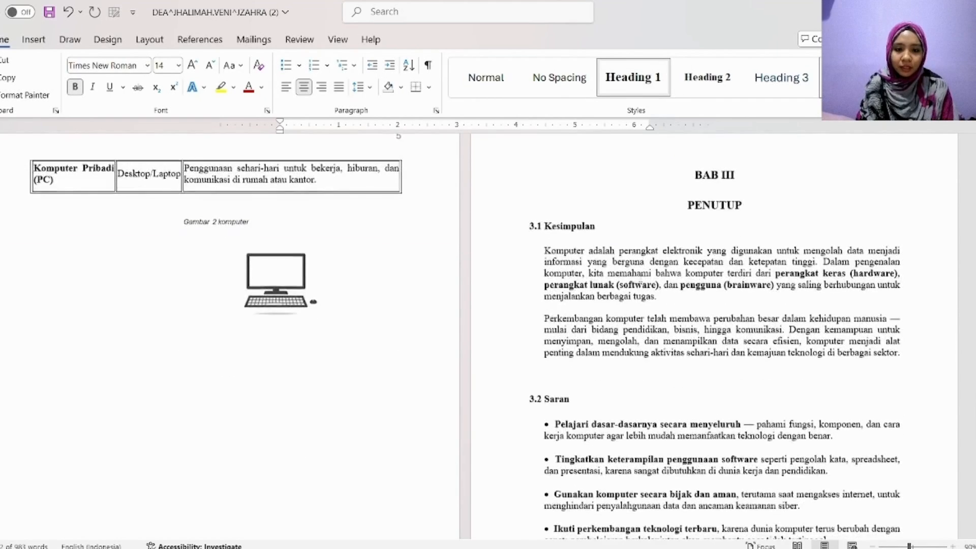
scroll(569, 246, "down", 1)
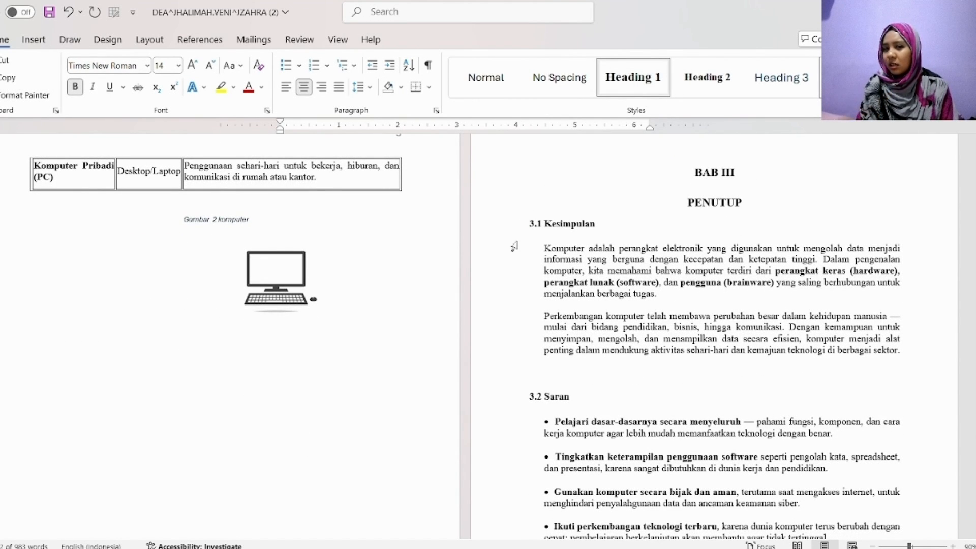
scroll(523, 283, "up", 10)
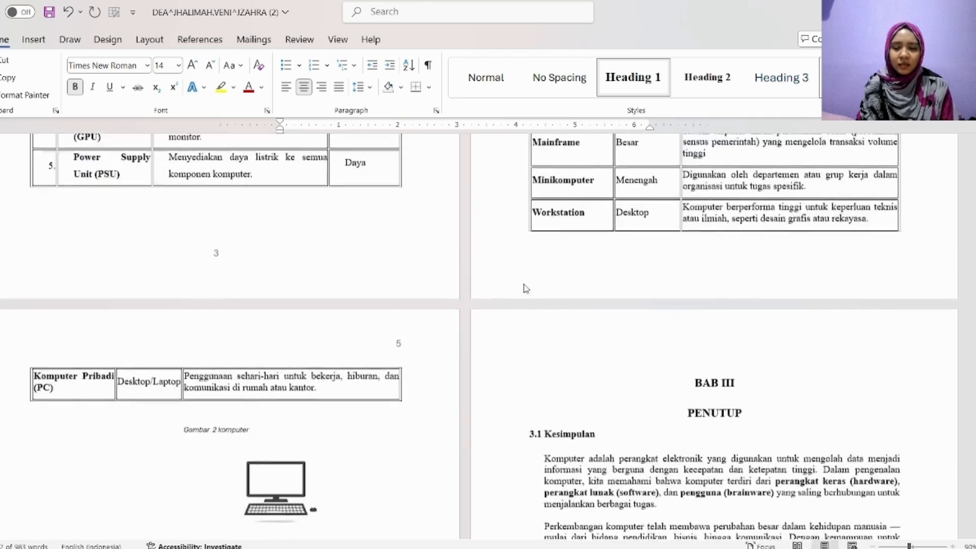
scroll(524, 283, "up", 2)
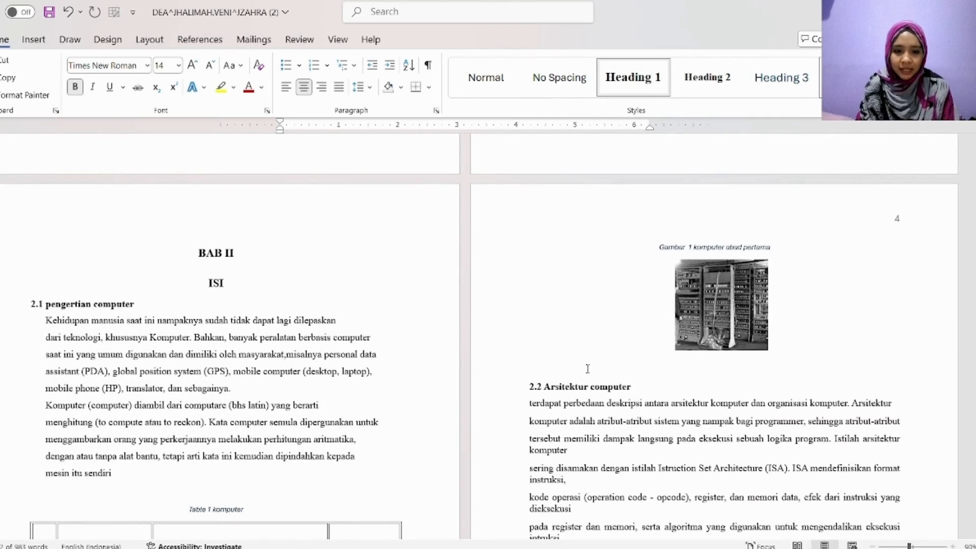
scroll(600, 315, "up", 10)
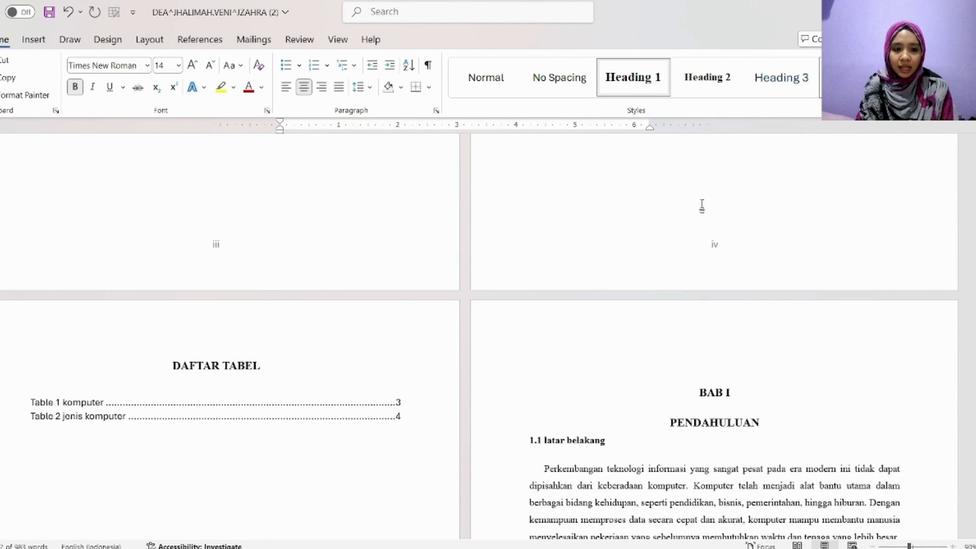
scroll(702, 206, "up", 5)
scroll(702, 206, "up", 6)
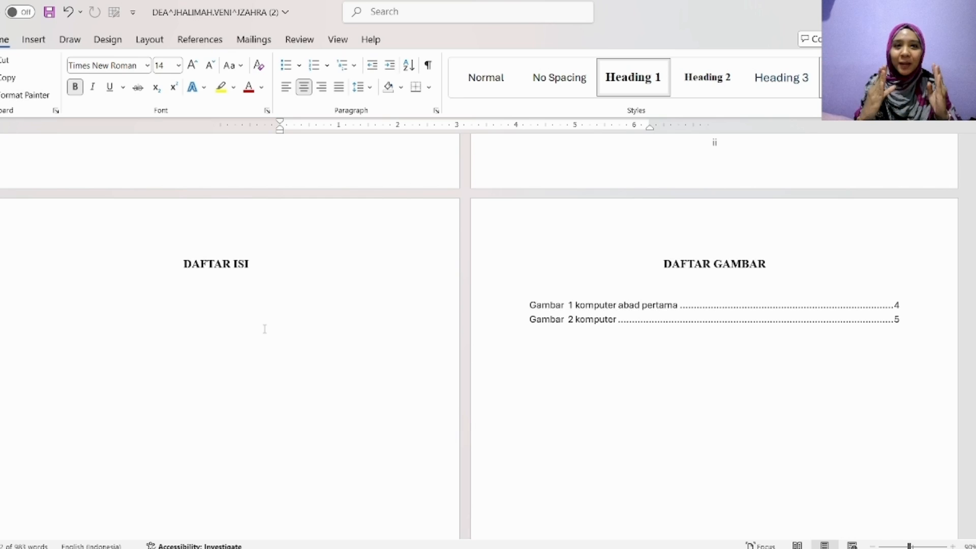
scroll(142, 324, "down", 1)
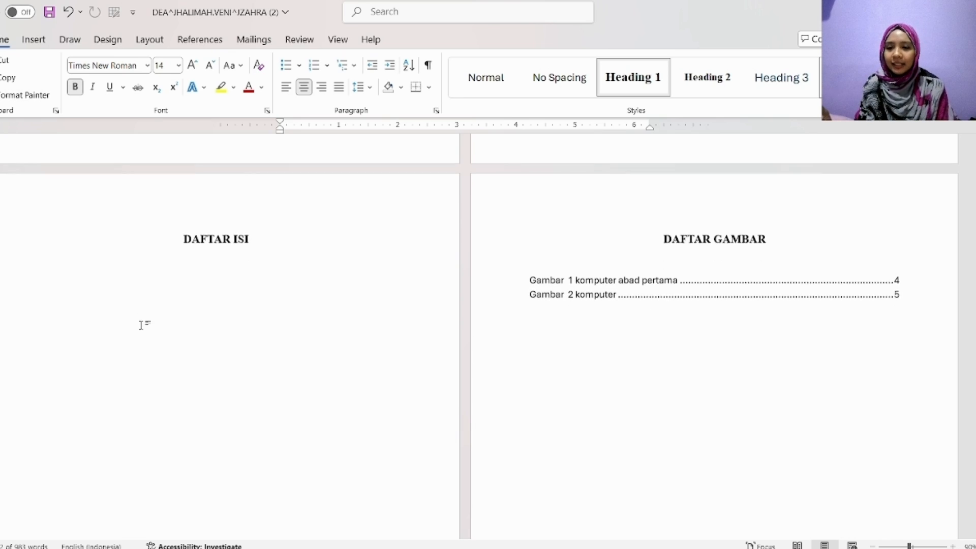
left_click(163, 286)
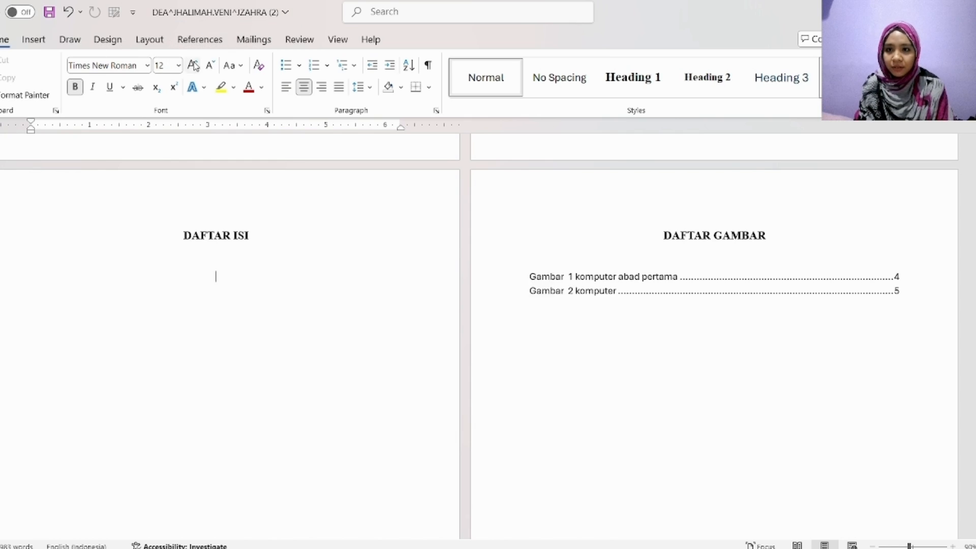
left_click(184, 45)
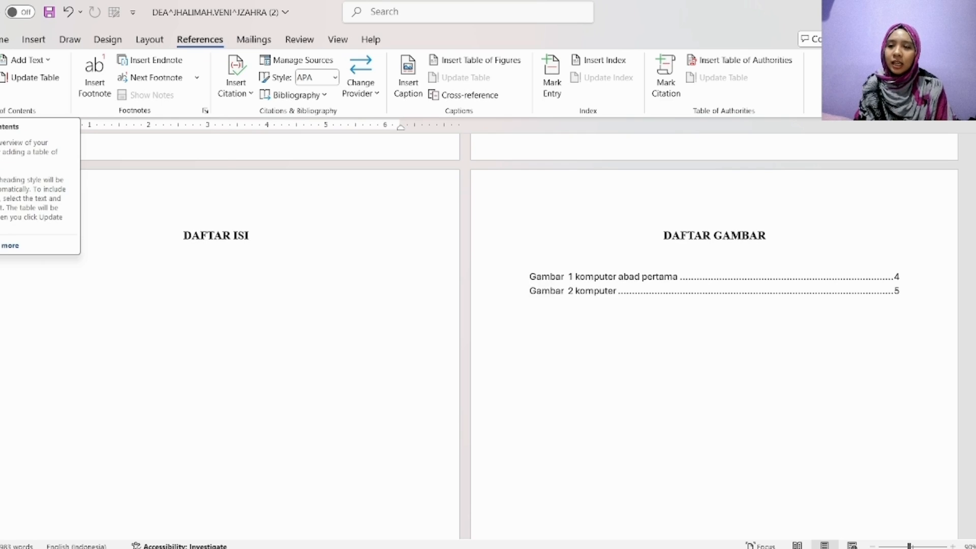
left_click(1, 76)
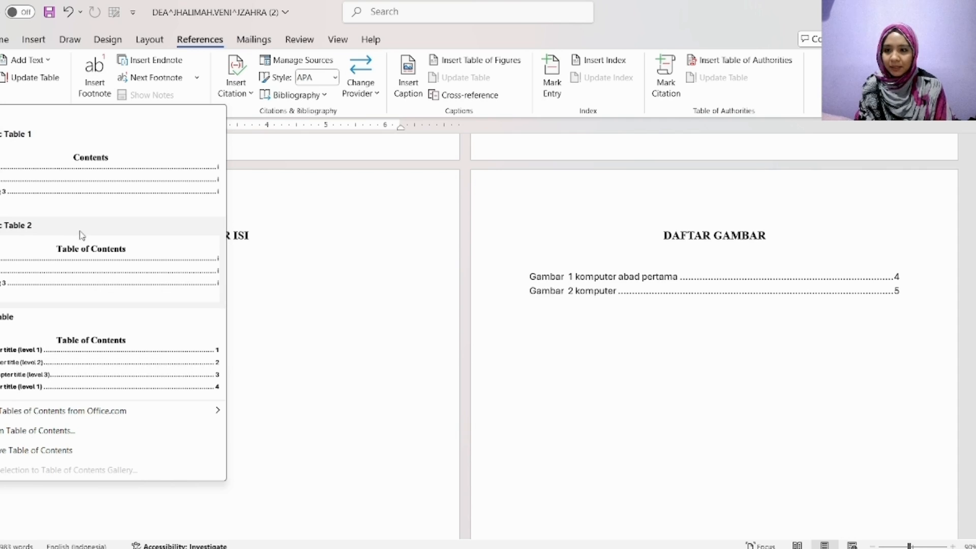
left_click(51, 264)
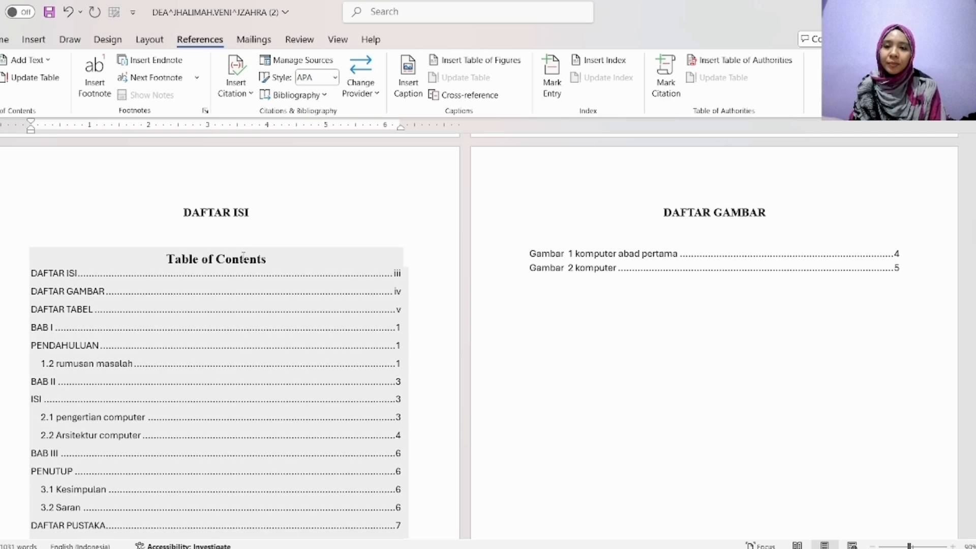
left_click_drag(164, 258, 266, 260)
key("BackSpace")
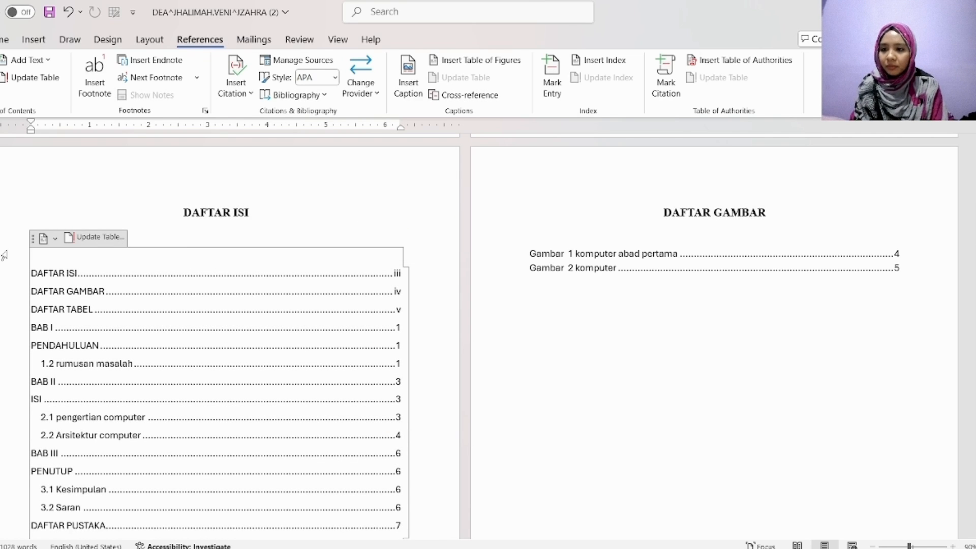
Set the font of all table of contents entries, from DAFTAR ISI to DAFTAR PUSTAKA, to Times New Roman.
left_click_drag(31, 274, 250, 497)
scroll(295, 254, "down", 8)
scroll(295, 255, "up", 4)
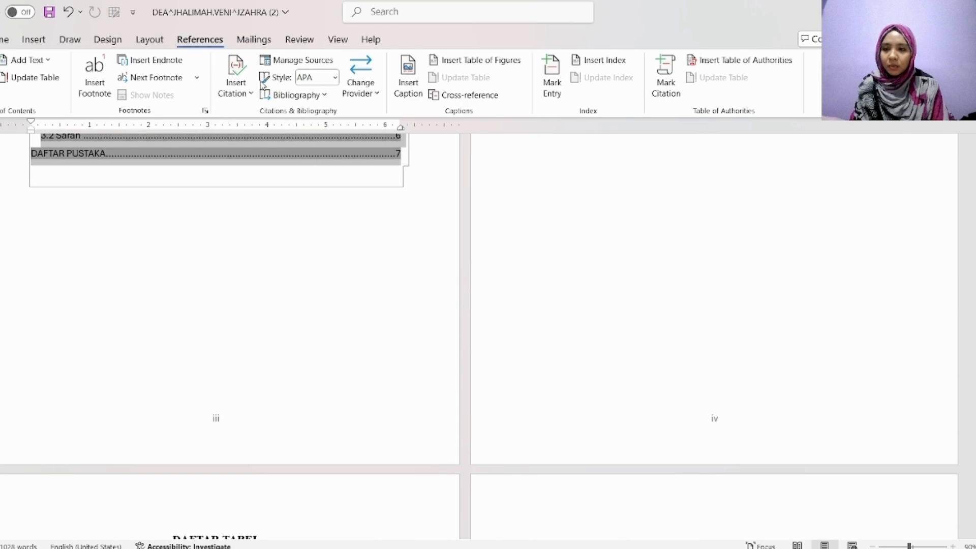
left_click(5, 39)
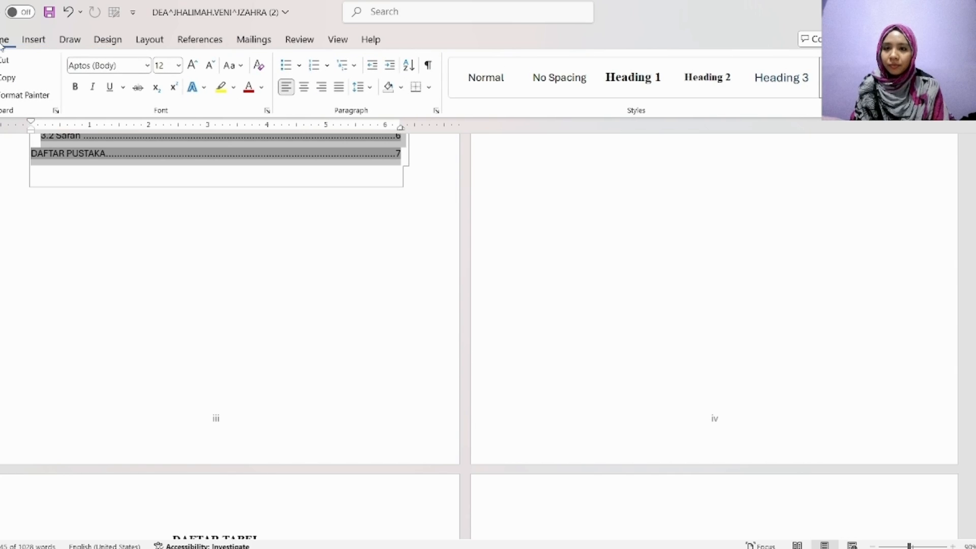
left_click(147, 66)
left_click(135, 163)
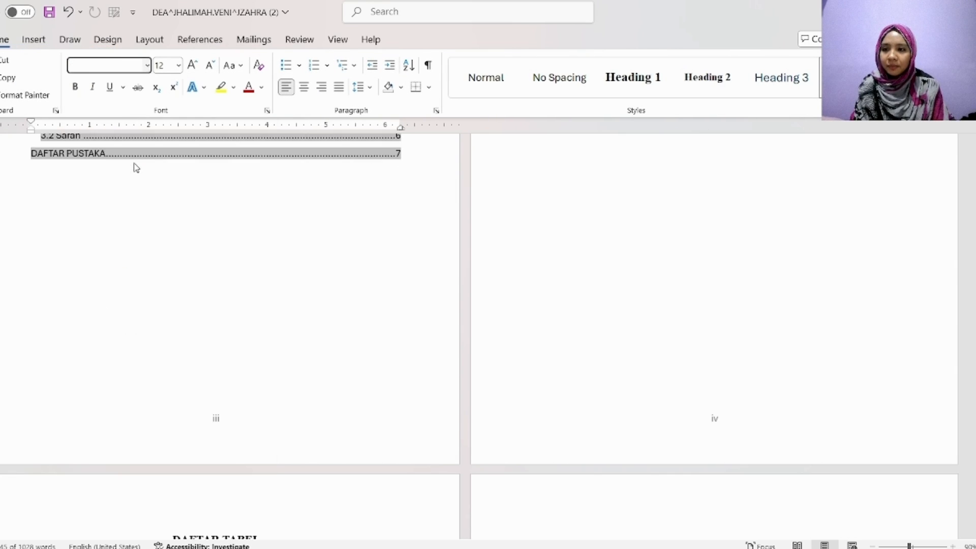
scroll(191, 196, "up", 5)
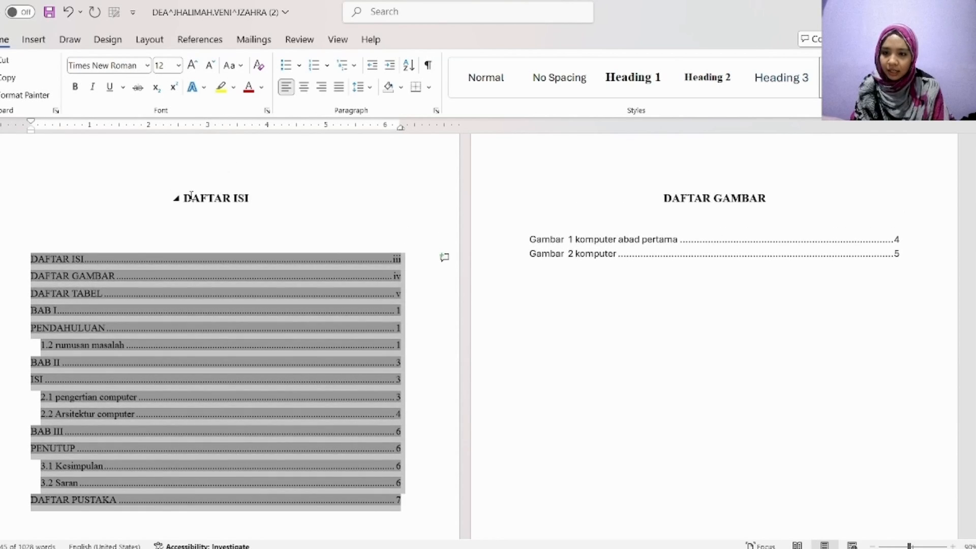
left_click(192, 199)
scroll(314, 210, "down", 2)
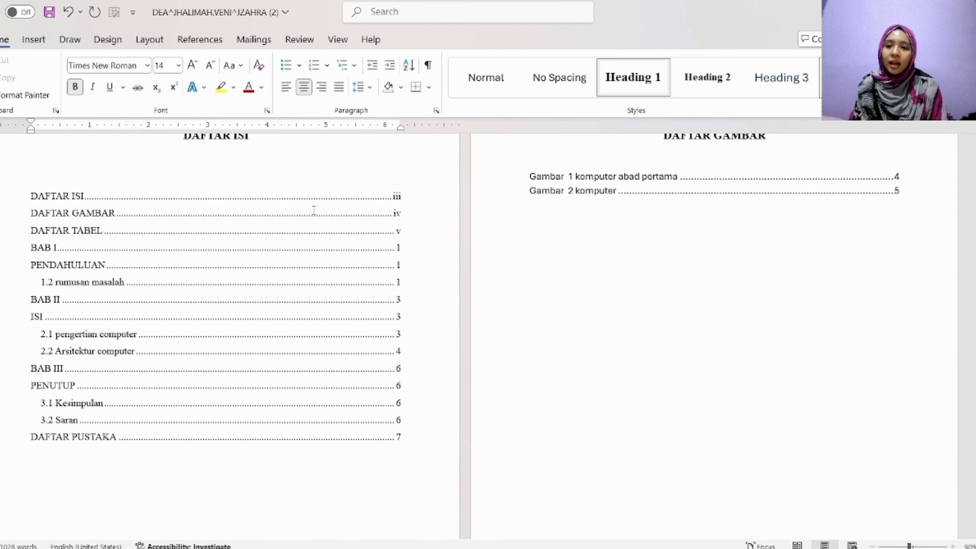
scroll(581, 290, "up", 2)
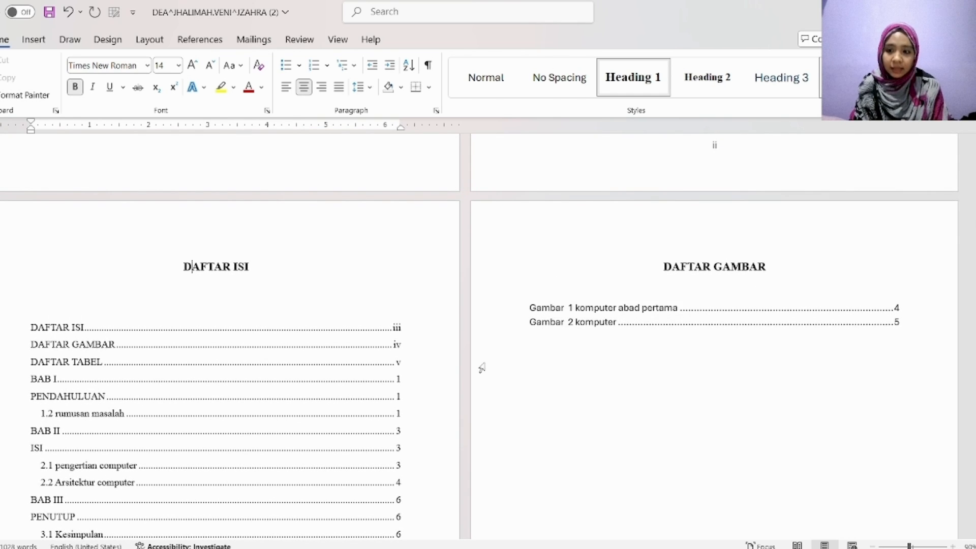
scroll(480, 367, "down", 1)
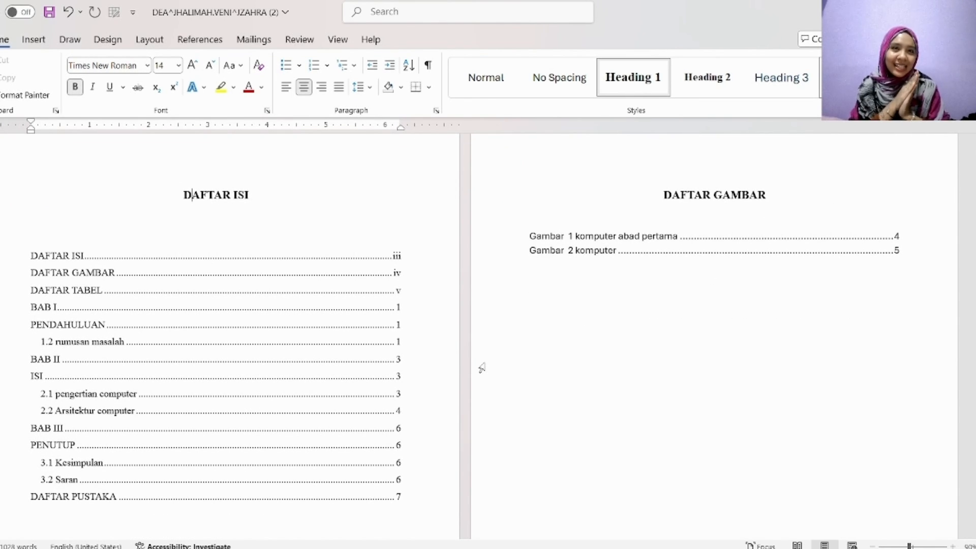